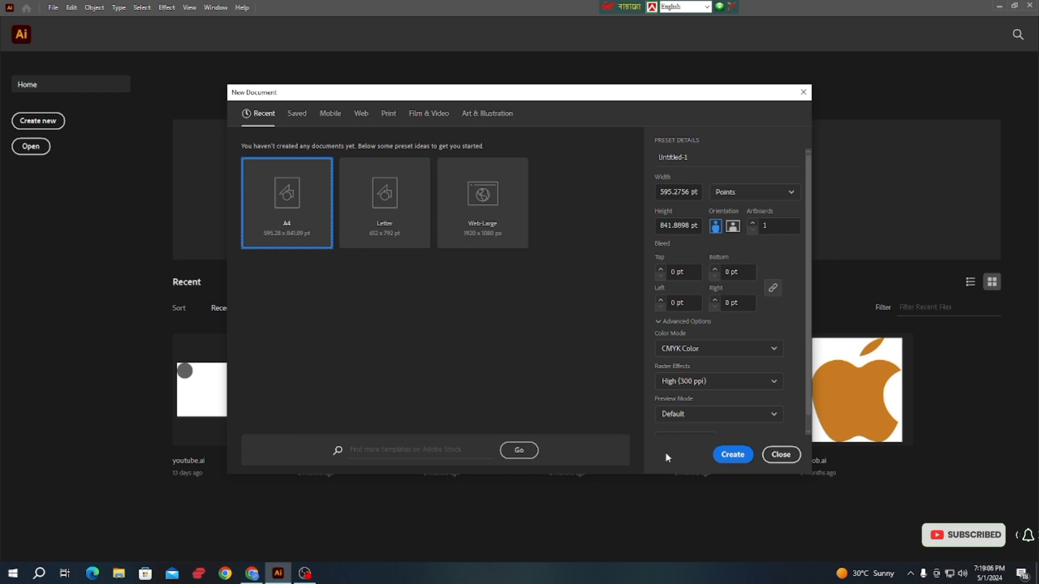
- Capture the screen and mark the document's width, height, orientation and artboard settings with red rectangles
key(Print)
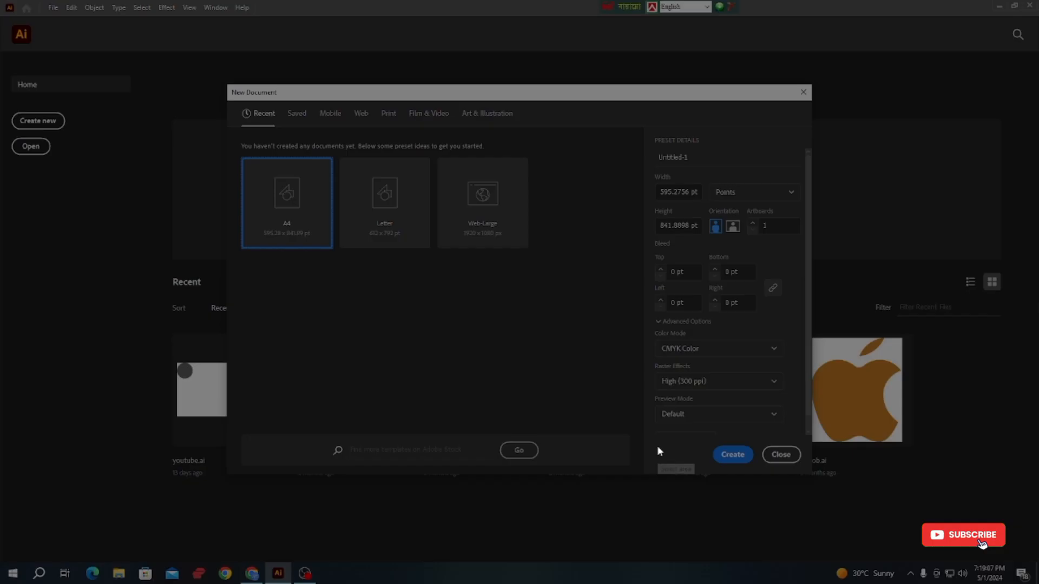
drag(9, 1, 1037, 571)
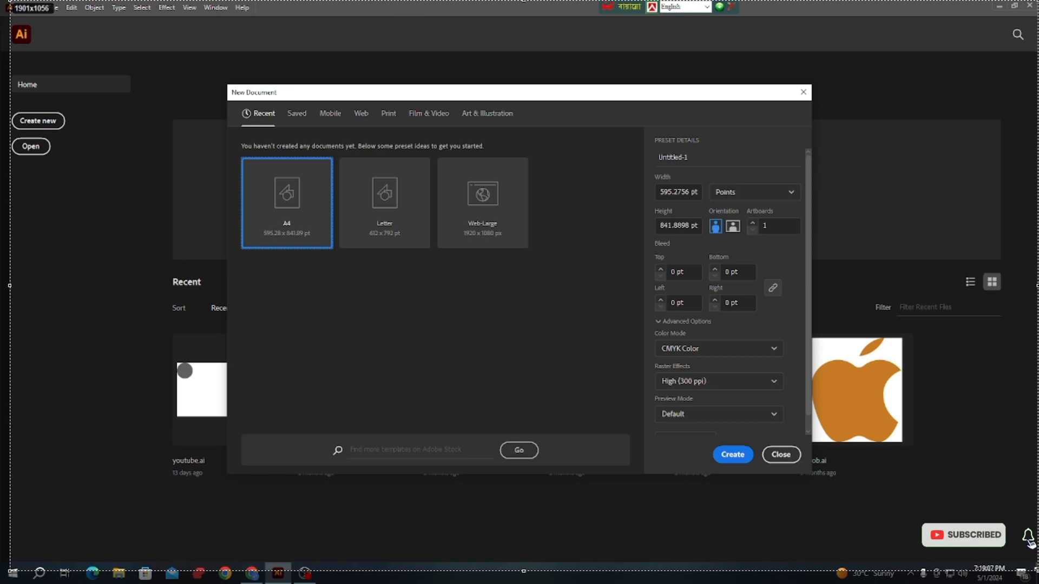
click(914, 508)
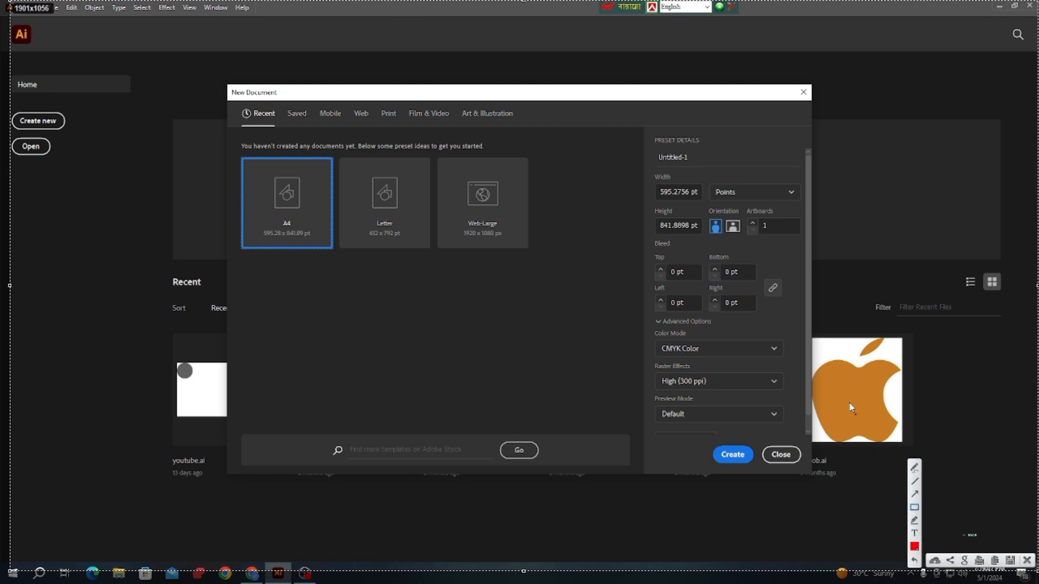
mouse_move(656, 182)
mouse_down()
mouse_move(702, 205)
mouse_move(692, 227)
mouse_up()
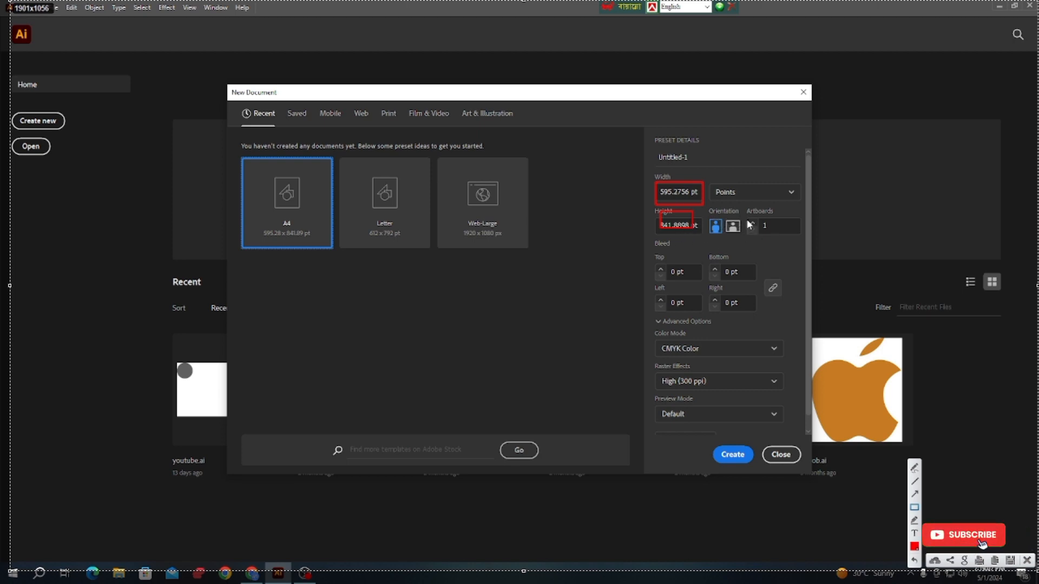
mouse_move(706, 212)
mouse_down()
mouse_move(833, 240)
mouse_move(810, 238)
mouse_up()
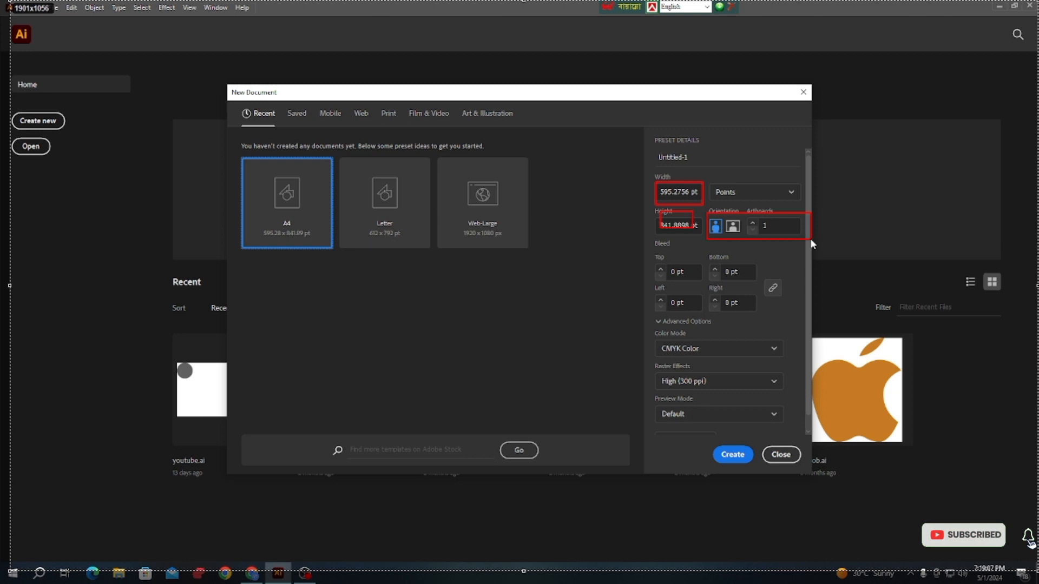
drag(745, 213, 797, 240)
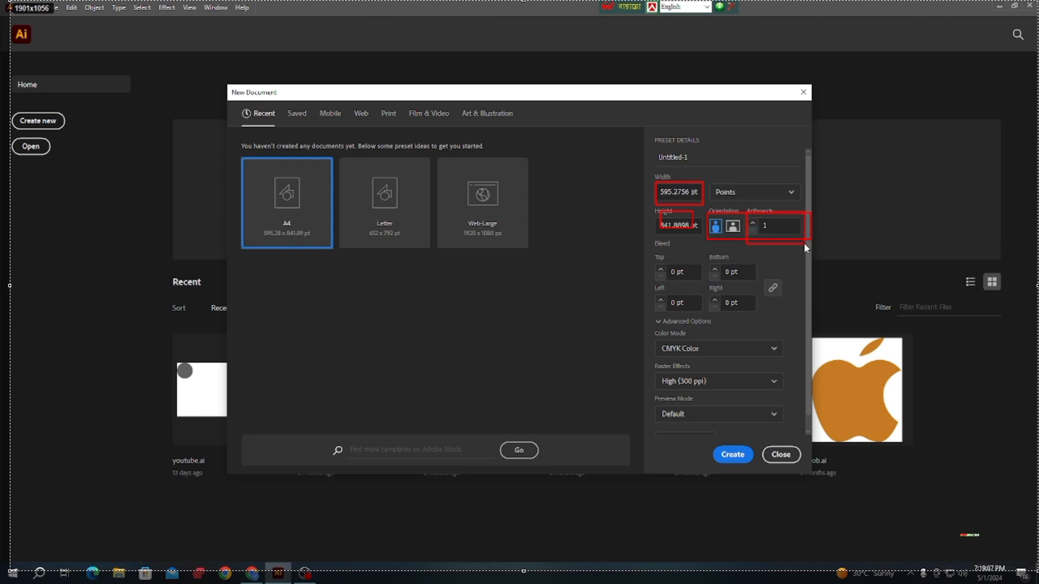
- Mark the bleed, color mode and raster effects settings with red rectangles and discard the screen capture
drag(654, 250, 704, 292)
drag(718, 246, 764, 302)
drag(656, 286, 731, 330)
drag(721, 293, 757, 321)
drag(653, 330, 789, 357)
mouse_move(653, 363)
mouse_down()
mouse_move(790, 385)
mouse_move(789, 394)
mouse_up()
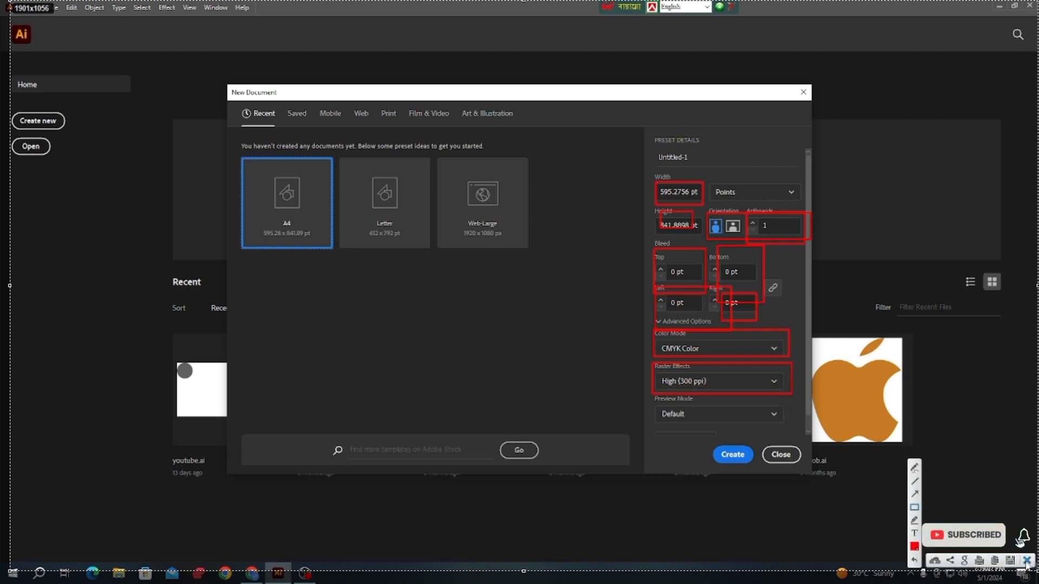
click(1026, 560)
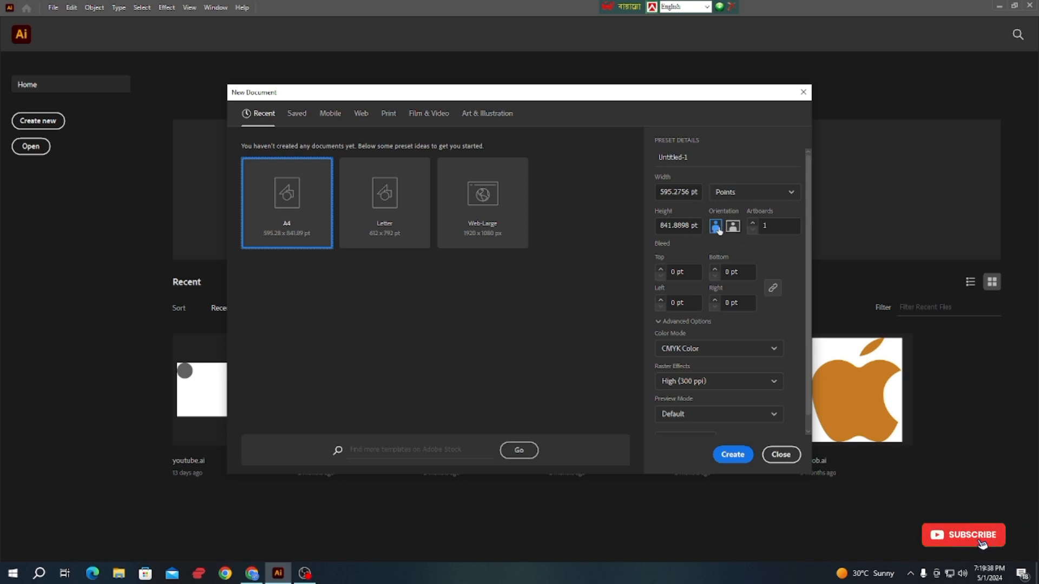
- Create a portrait A4 document measured in inches with 2 artboards
click(778, 194)
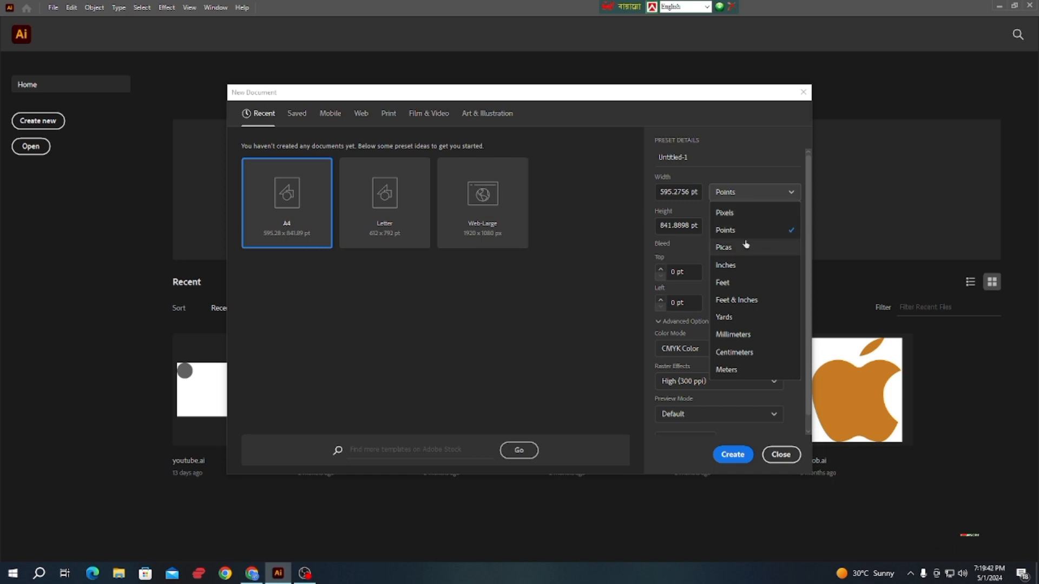
click(745, 265)
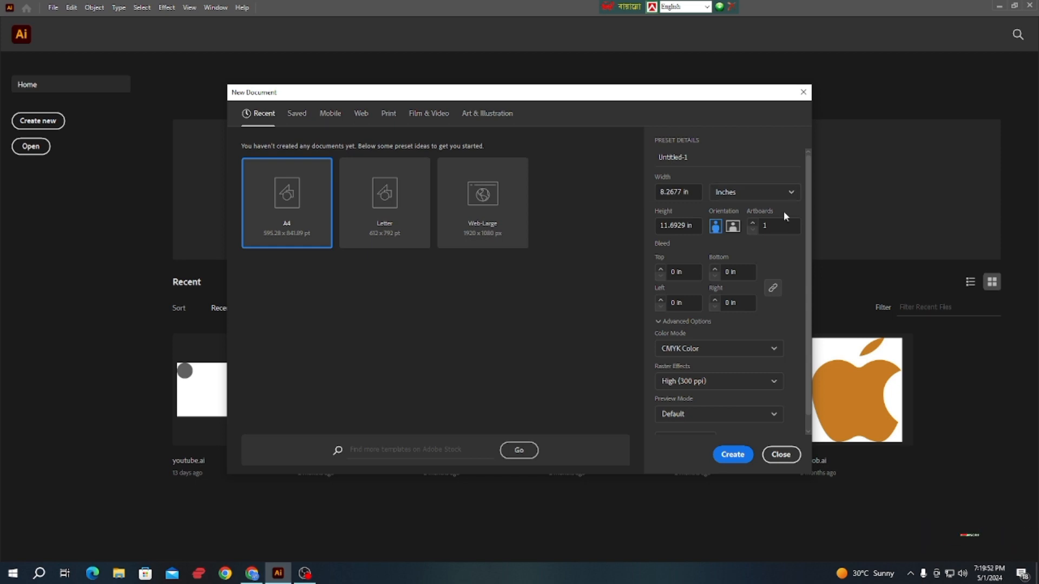
click(763, 225)
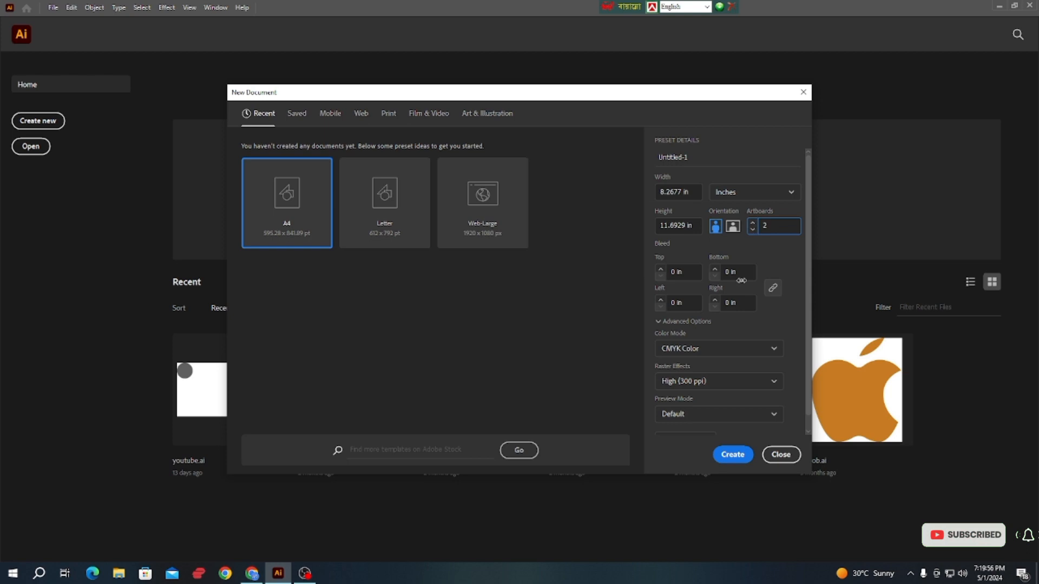
click(736, 458)
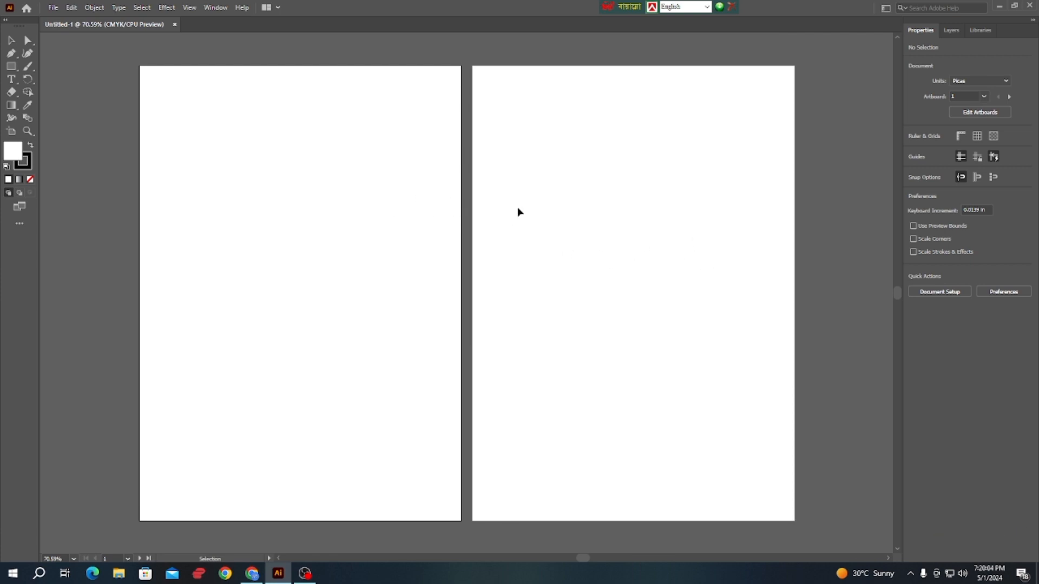
- Close the two-artboard document and create a new A4 document with 9 artboards
click(174, 25)
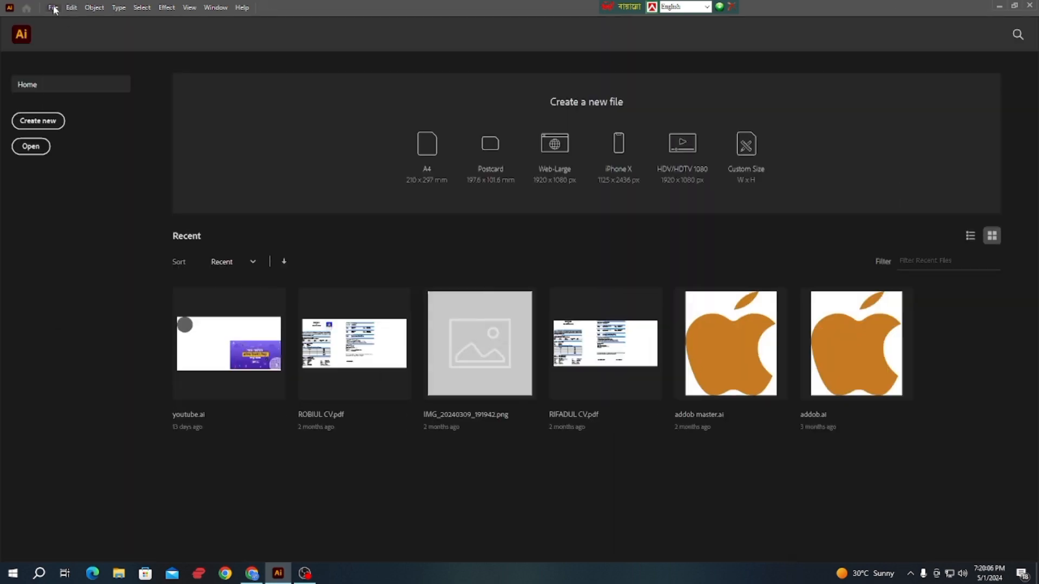
click(53, 8)
click(19, 120)
click(19, 120)
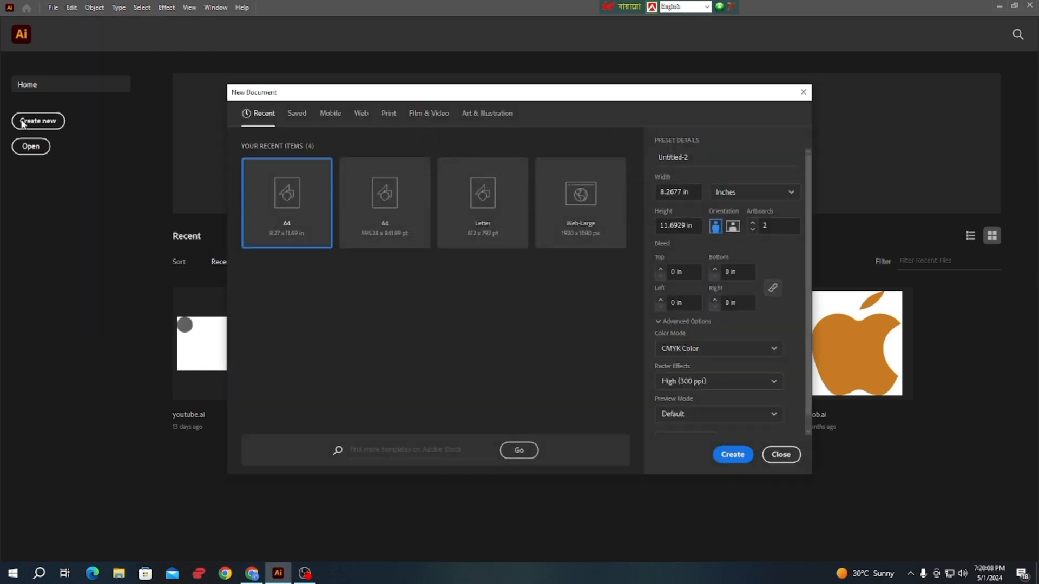
click(752, 230)
click(732, 455)
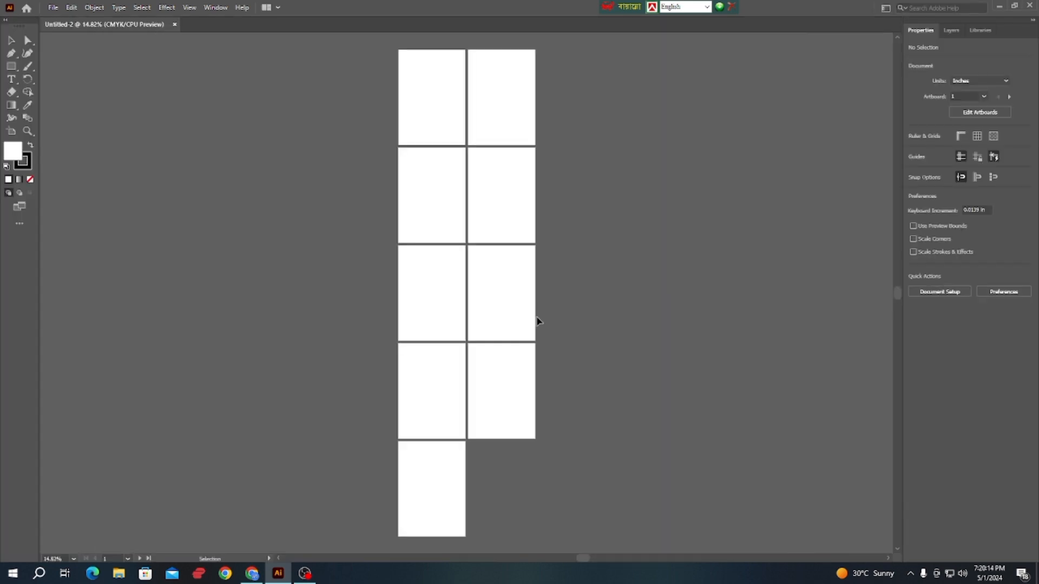
scroll(529, 313, up, 2)
scroll(511, 265, up, 7)
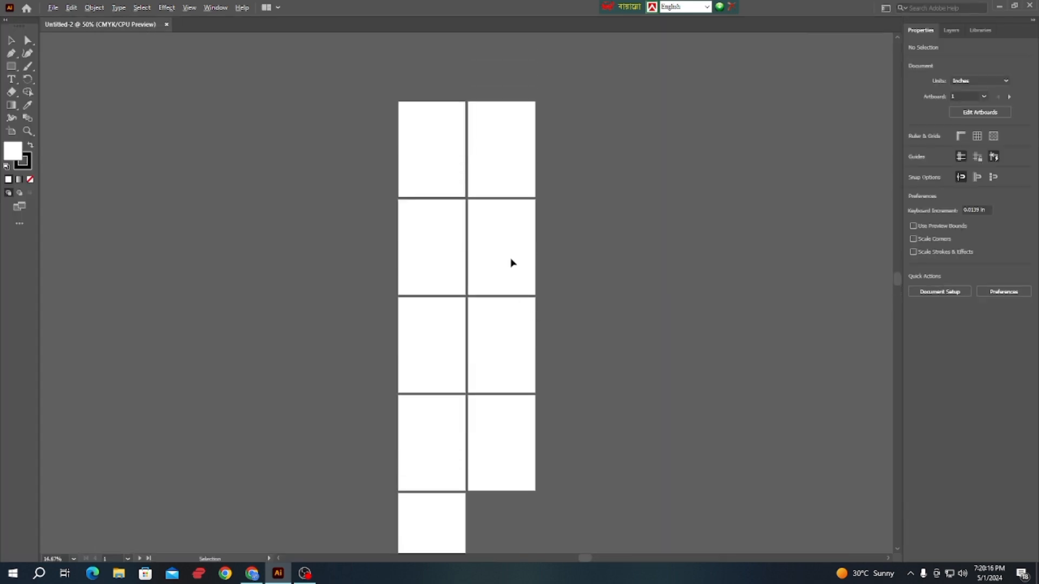
scroll(598, 348, down, 6)
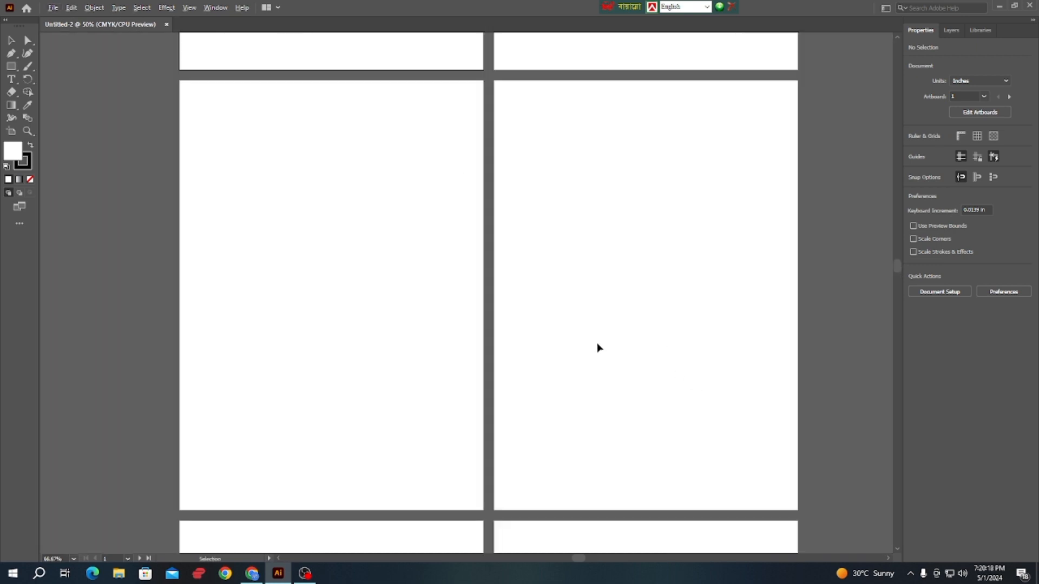
drag(566, 254, 579, 156)
- Close the nine-artboard document and create an A4 document with 1 artboard and a 0.125 in bleed on all sides
click(174, 24)
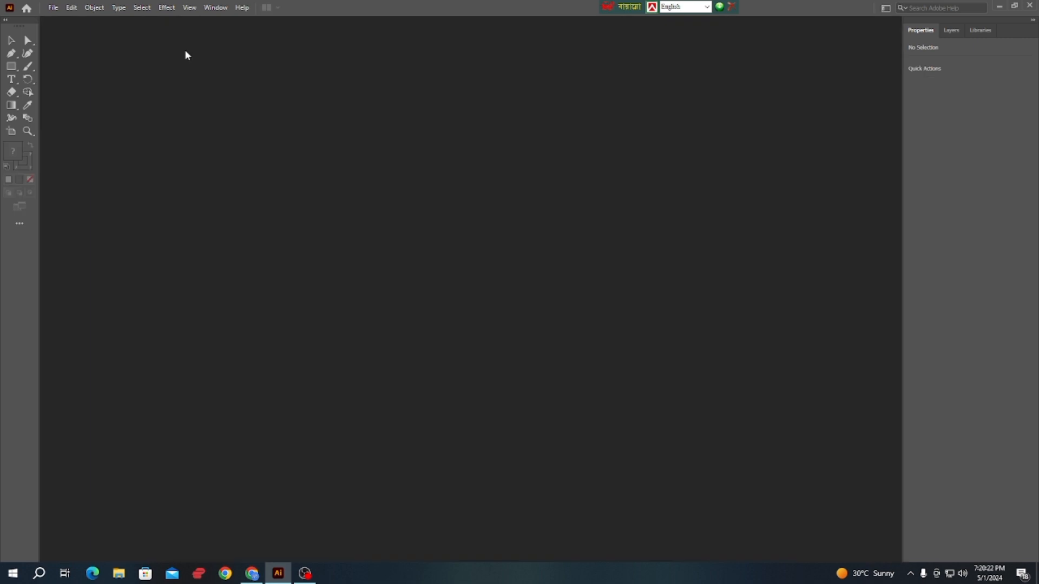
click(47, 122)
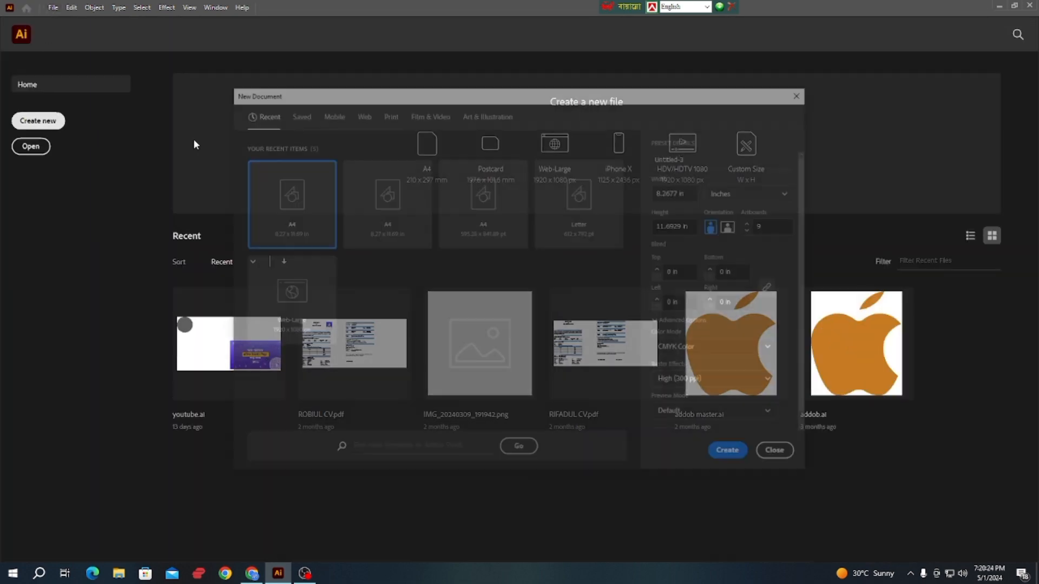
click(753, 230)
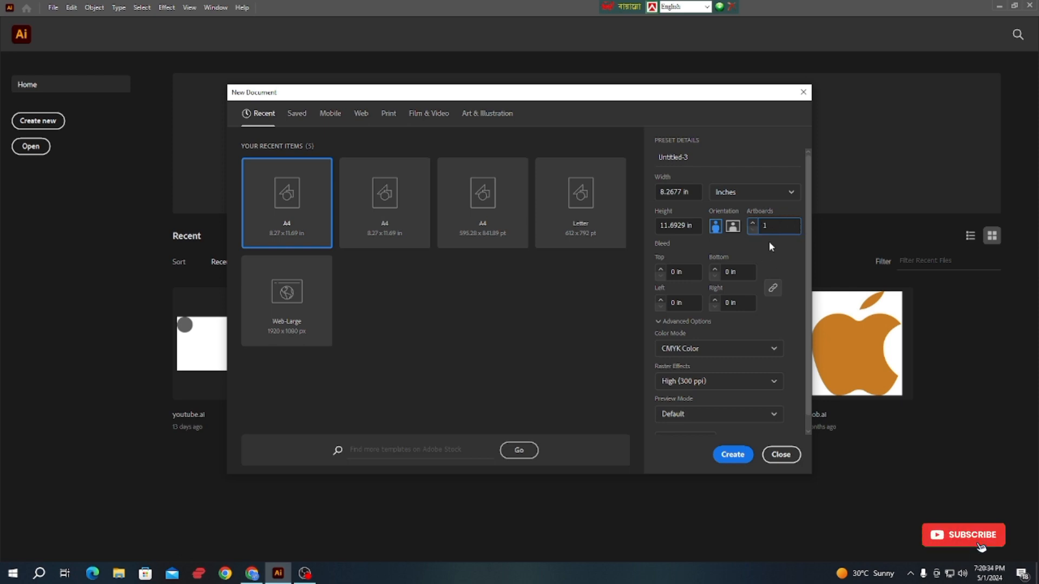
click(660, 270)
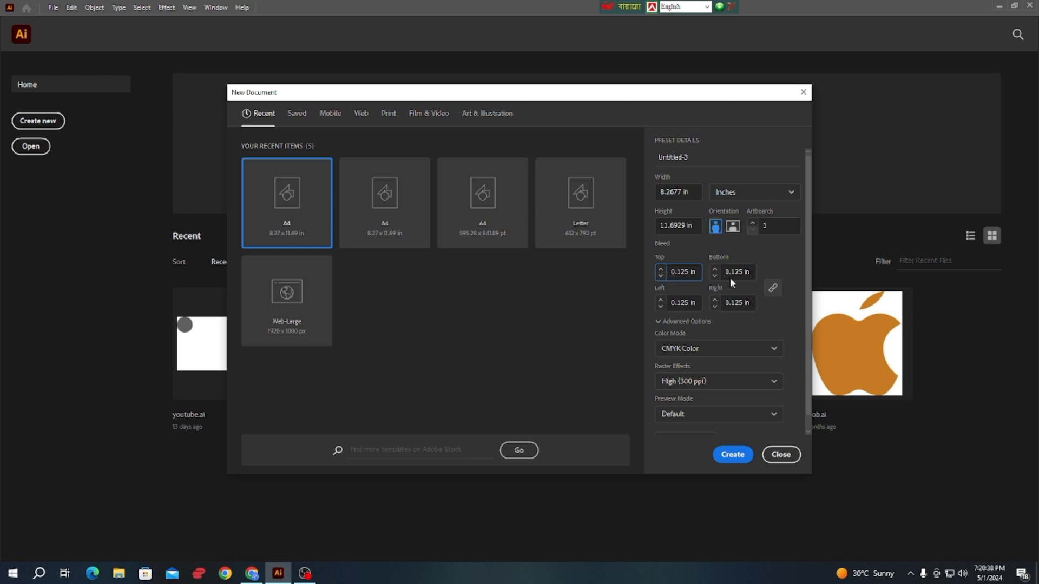
click(730, 455)
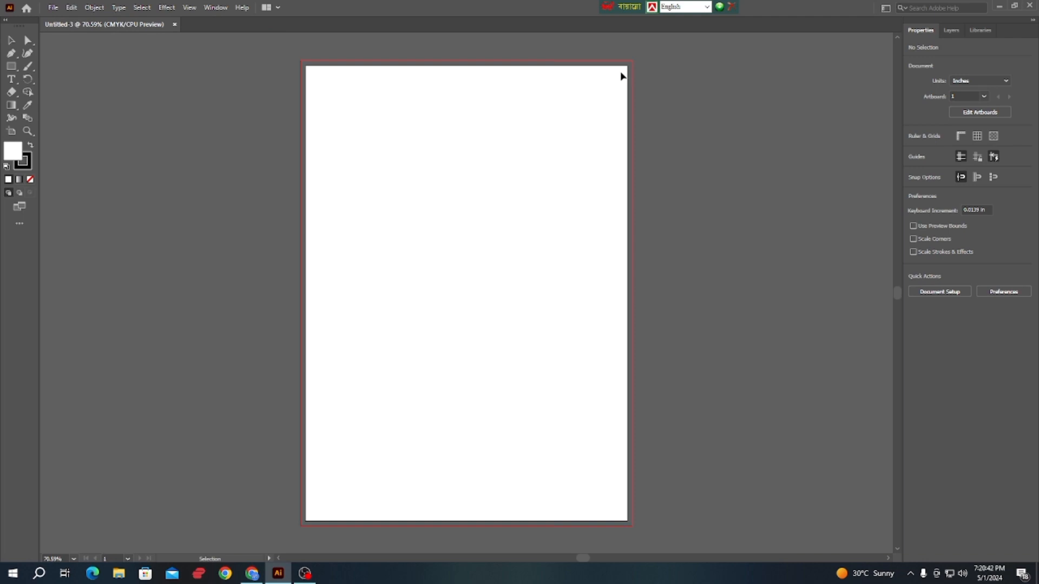
drag(623, 66, 640, 127)
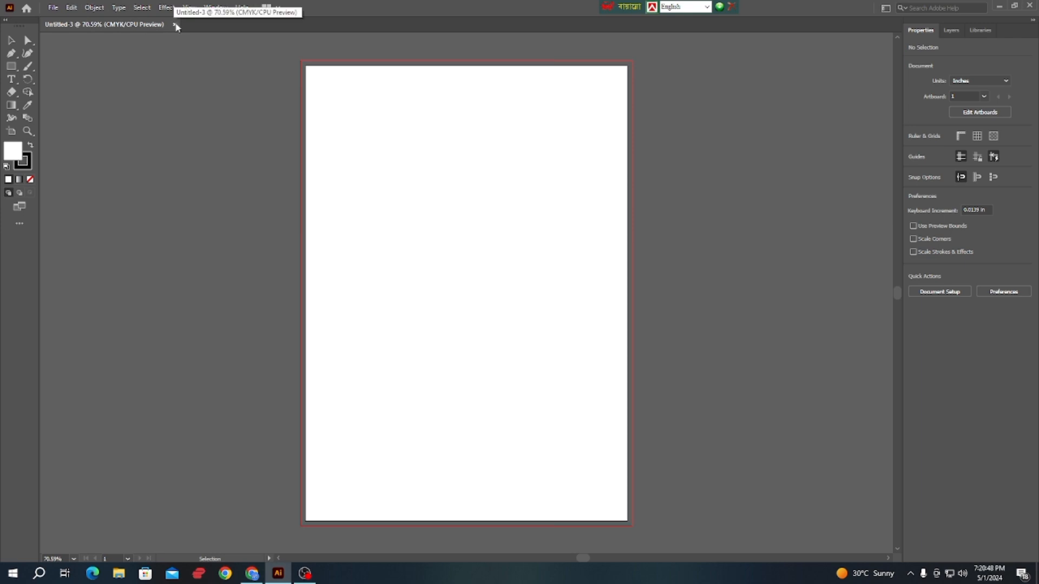
- Close the document and create a new A4 document with the bleed increased to 0.25 in on all sides
click(174, 24)
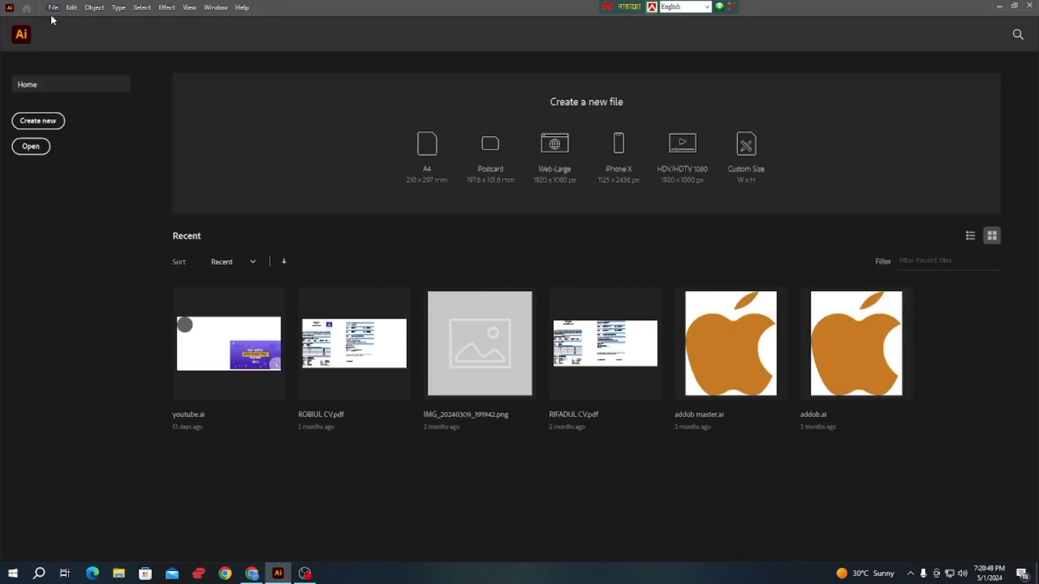
click(38, 120)
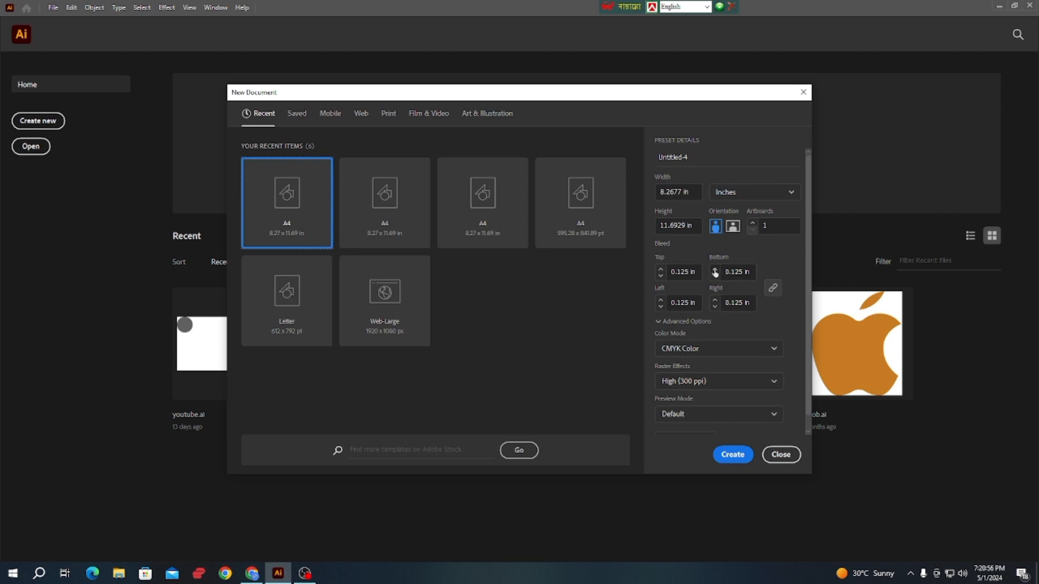
click(715, 276)
click(714, 270)
click(714, 270)
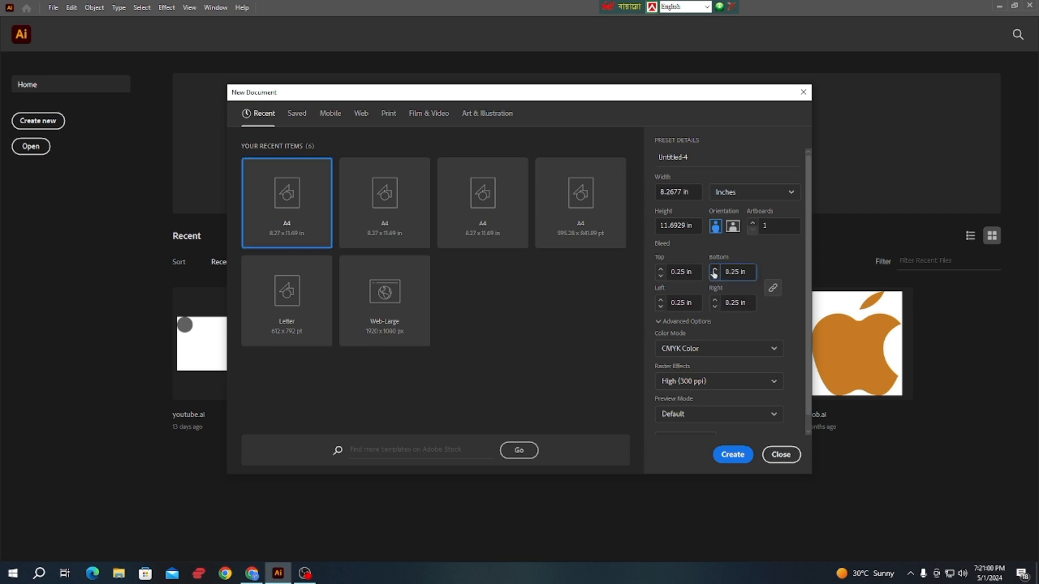
click(733, 456)
drag(620, 100, 639, 132)
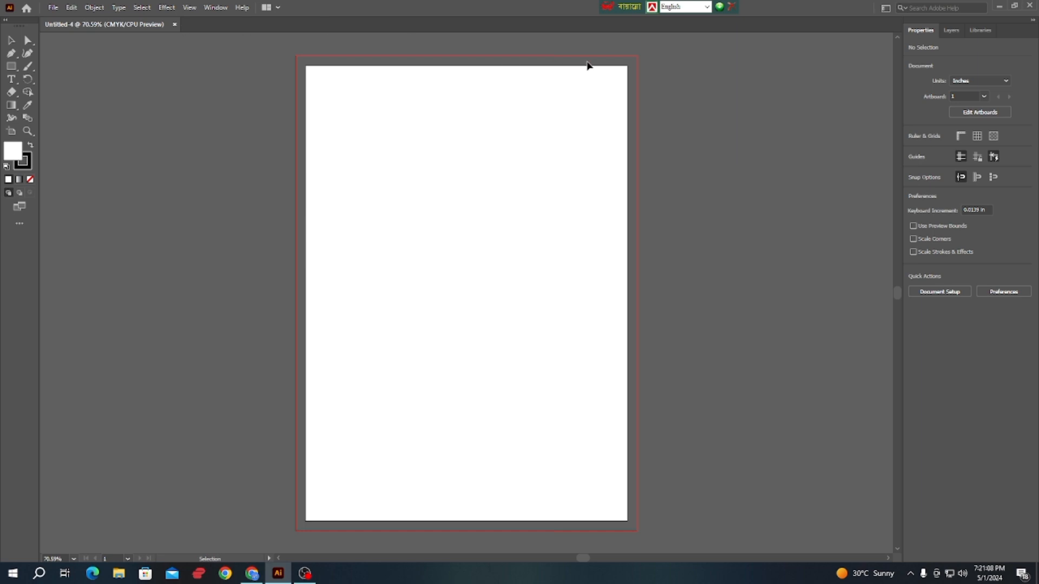
drag(630, 56, 639, 162)
- Close the document and create another A4 document with 1 artboard and a 0.25 in bleed on all sides
click(175, 25)
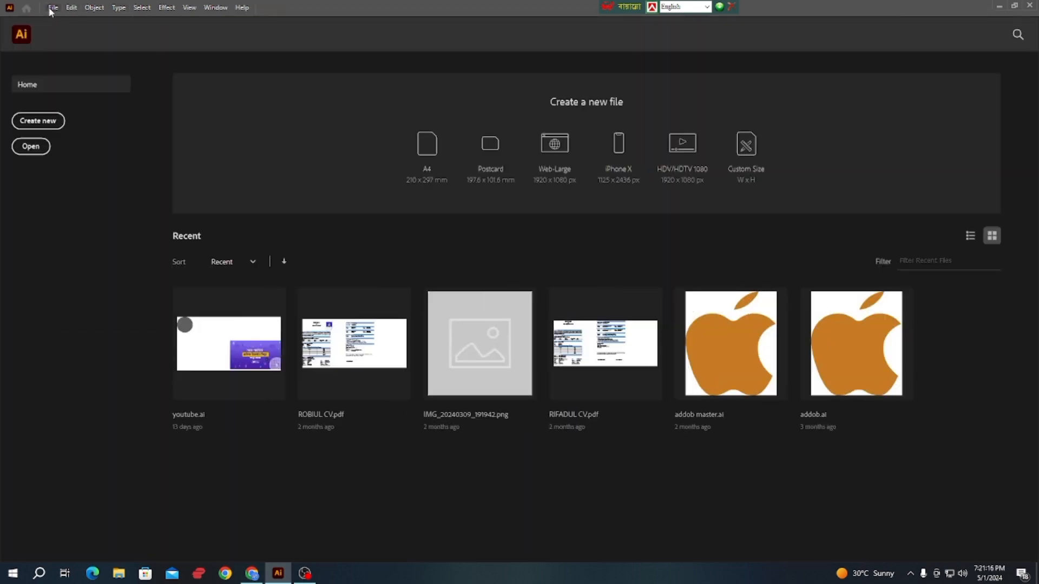
click(53, 7)
click(22, 124)
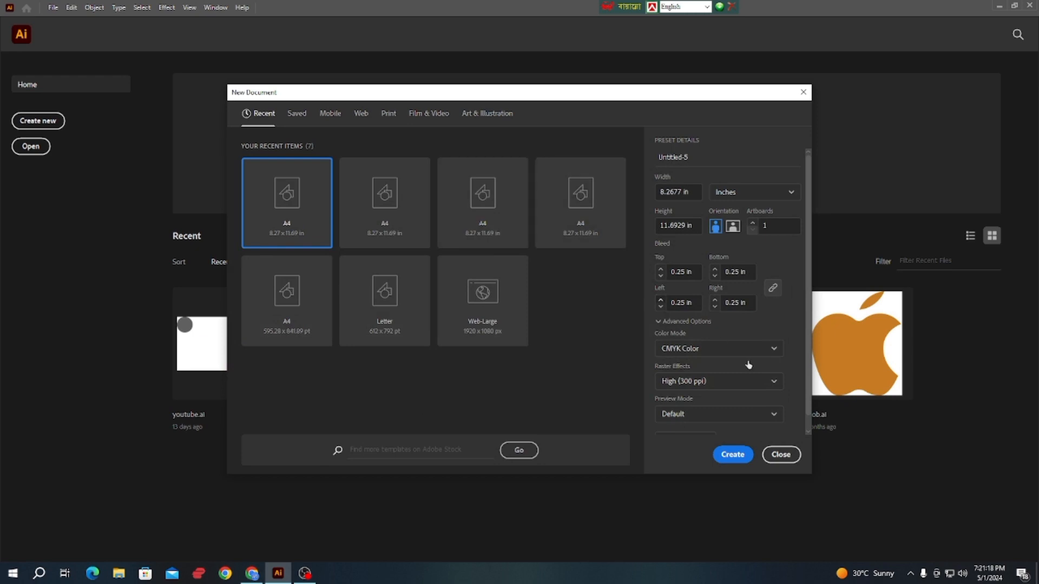
click(715, 269)
click(715, 277)
click(714, 277)
click(715, 269)
click(754, 226)
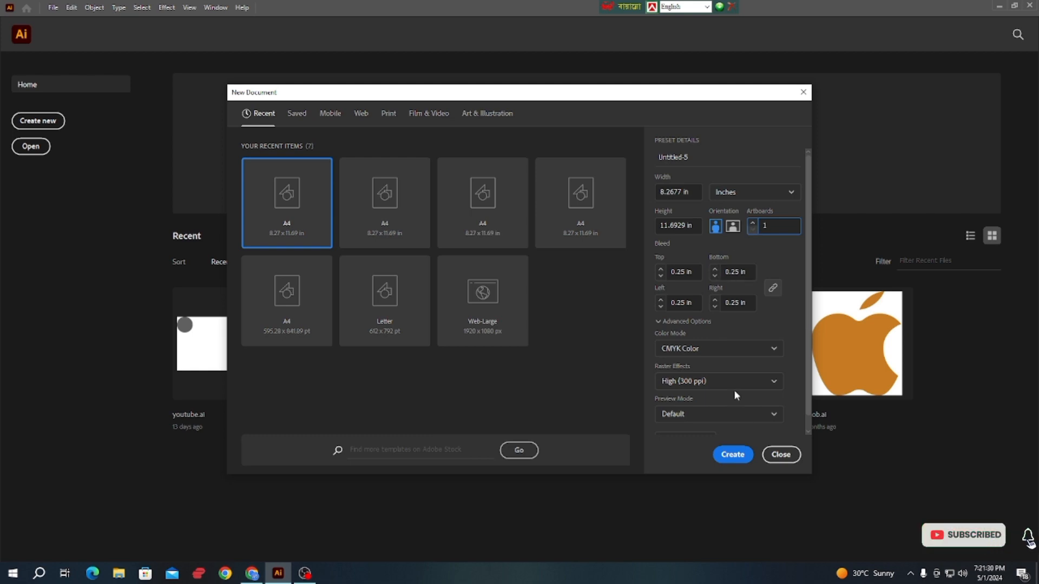
click(733, 454)
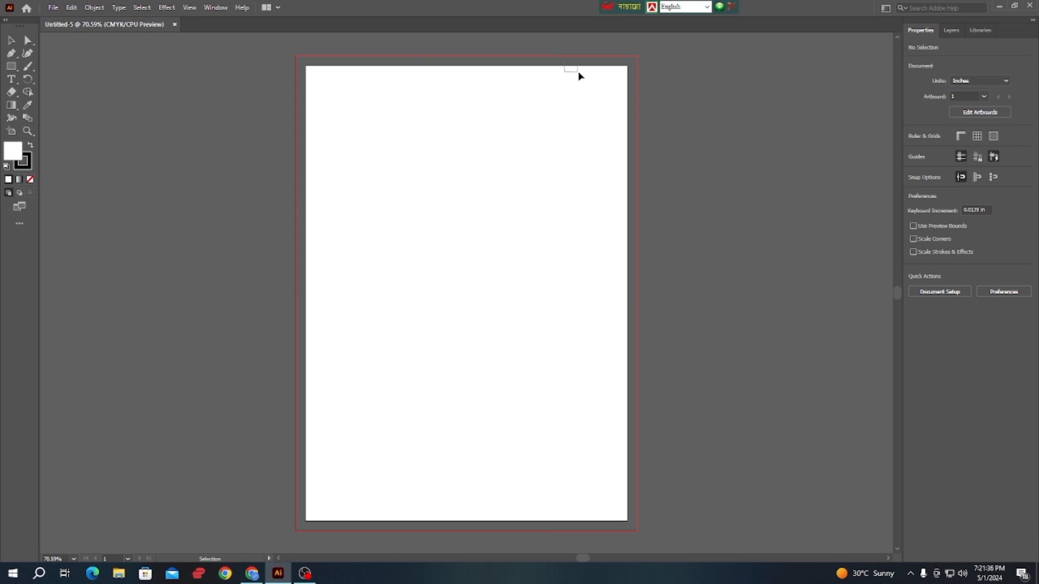
drag(559, 58, 581, 83)
- Close the document and set the bleed to 0 in on all sides in a new document's setup
click(175, 24)
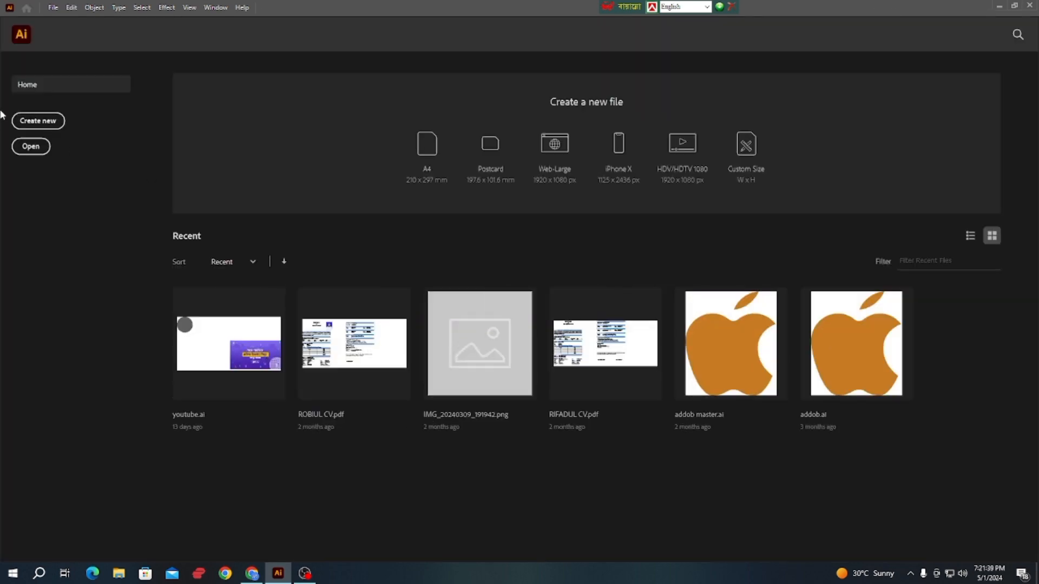
click(38, 121)
click(661, 269)
click(660, 276)
click(660, 276)
click(660, 276)
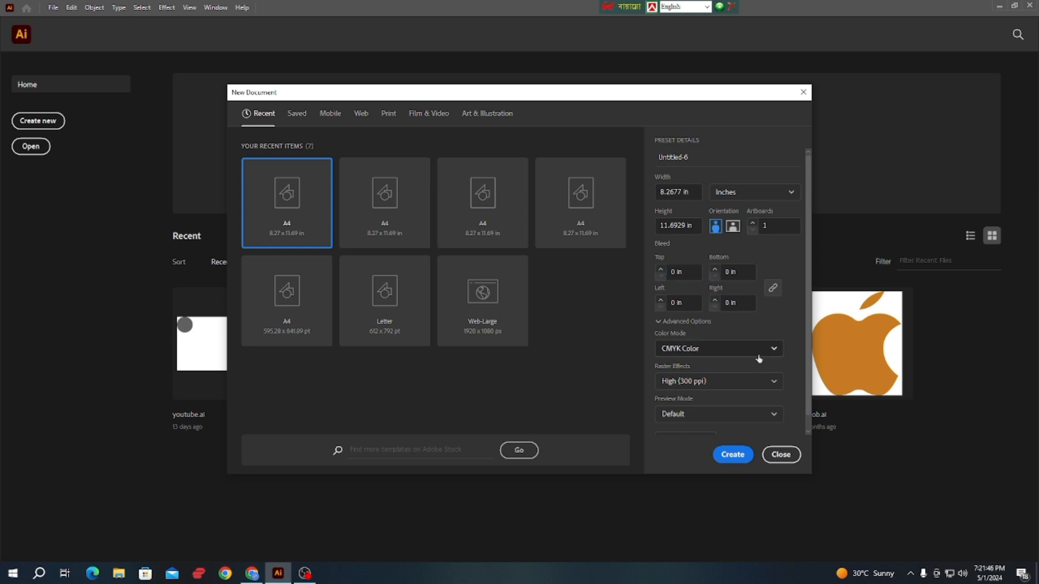
- View the available color modes, leaving CMYK Color selected, and review the remaining advanced document options
click(736, 351)
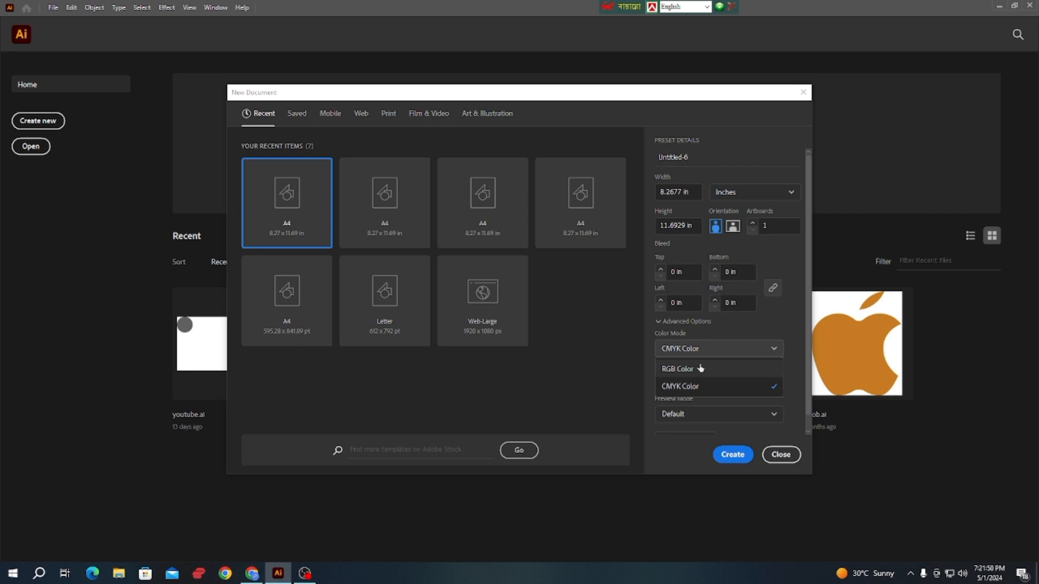
click(797, 332)
scroll(748, 357, down, 1)
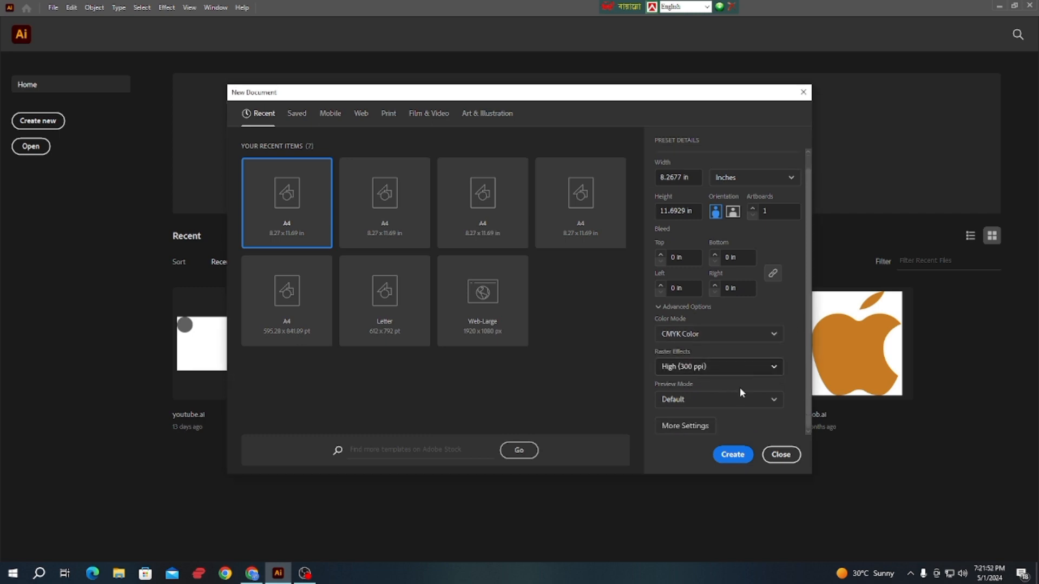
- Try the Screen (72 ppi) raster effects setting, restore High (300 ppi), and check the preview modes with Default kept
click(757, 369)
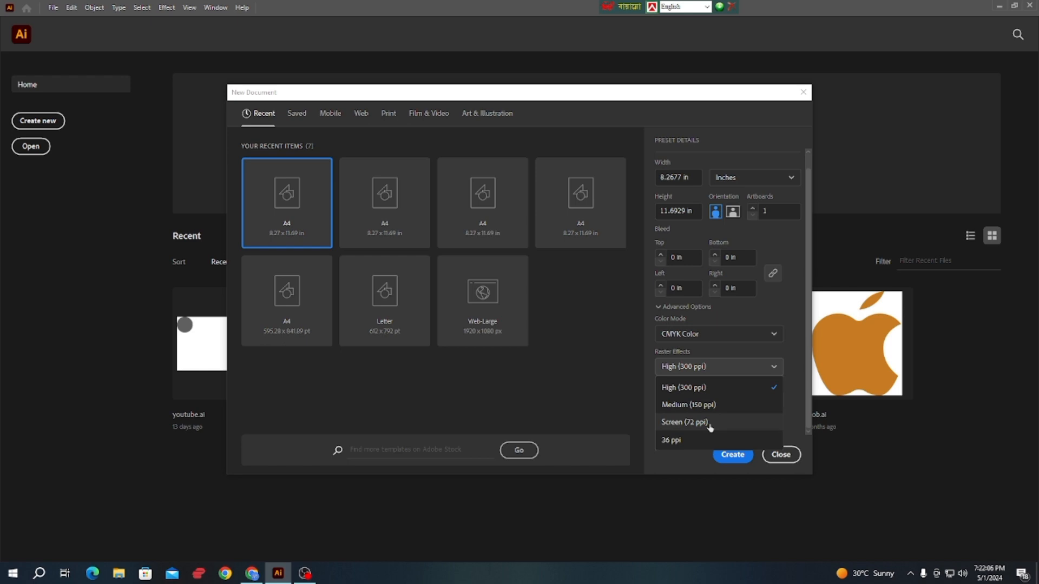
click(710, 426)
click(757, 367)
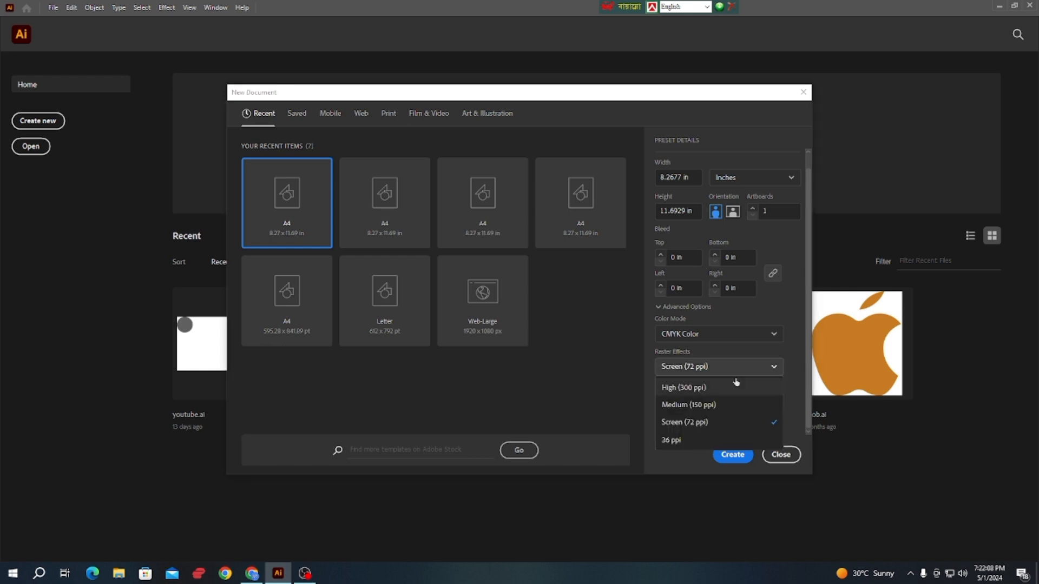
click(696, 388)
click(726, 405)
click(689, 419)
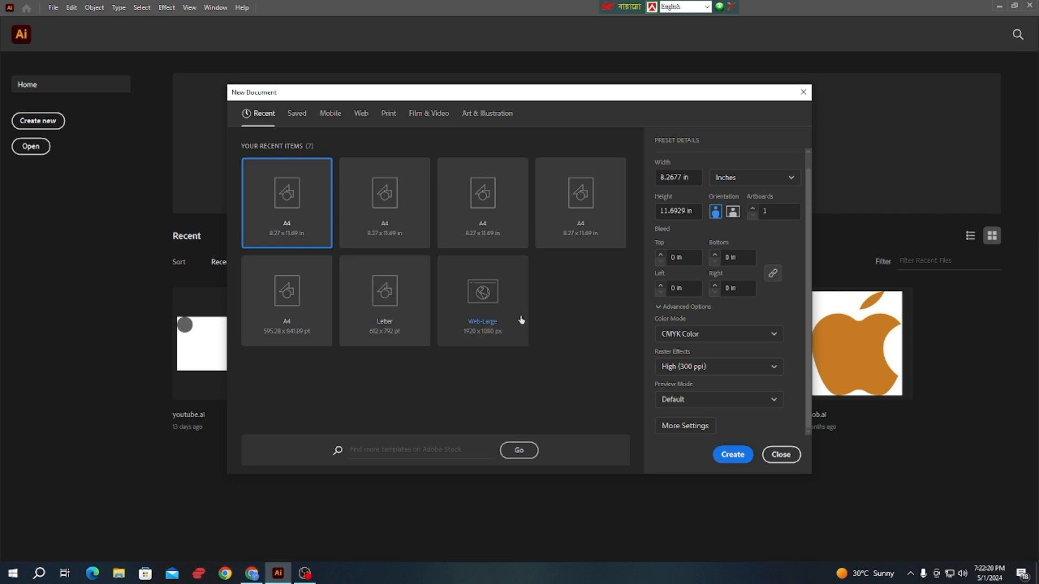
- Browse the Saved, Mobile, Web, Print, Film & Video and Art & Illustration document presets, and return to the recent presets
click(297, 114)
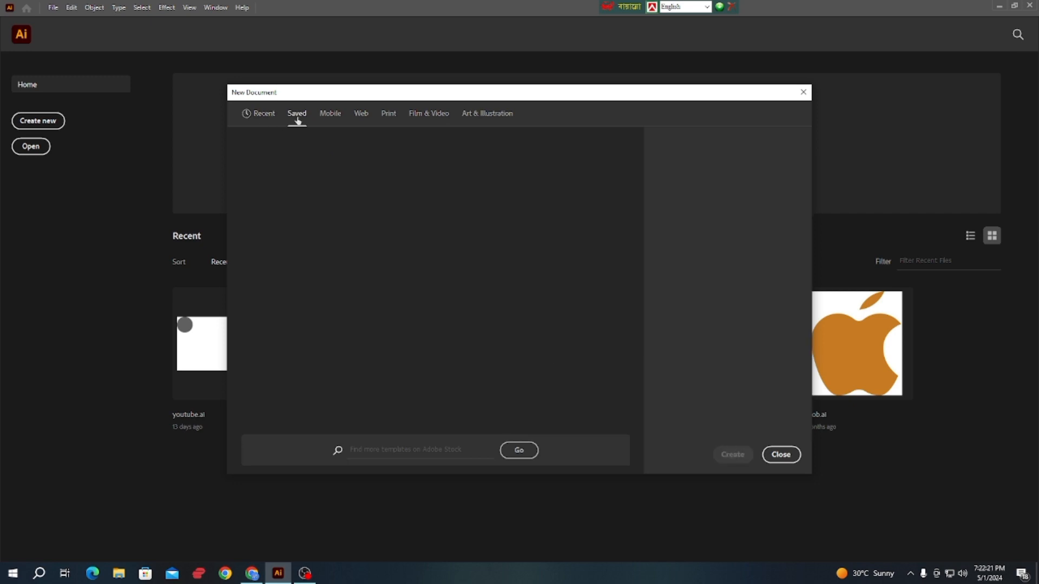
click(334, 115)
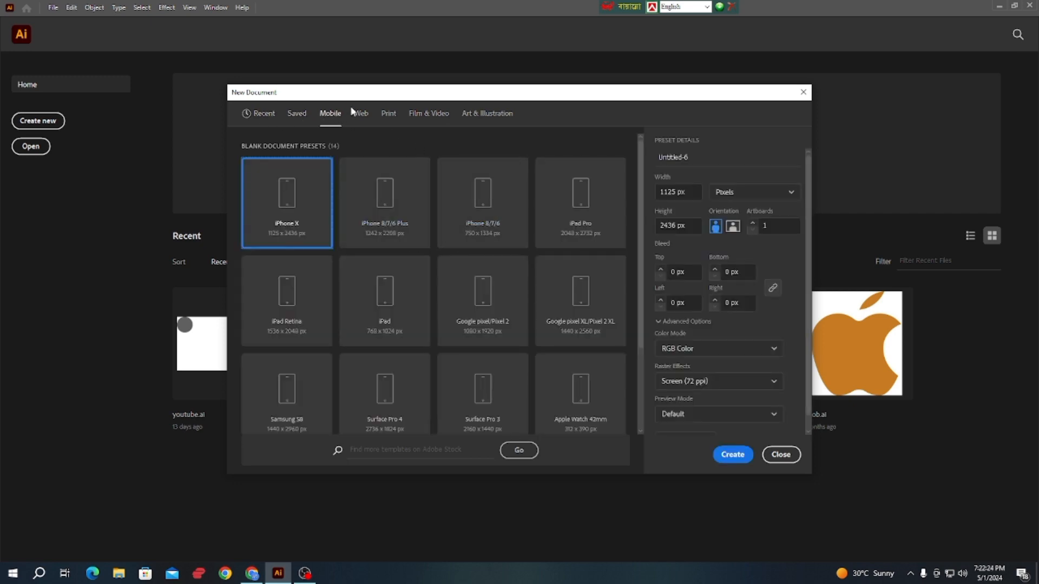
click(360, 116)
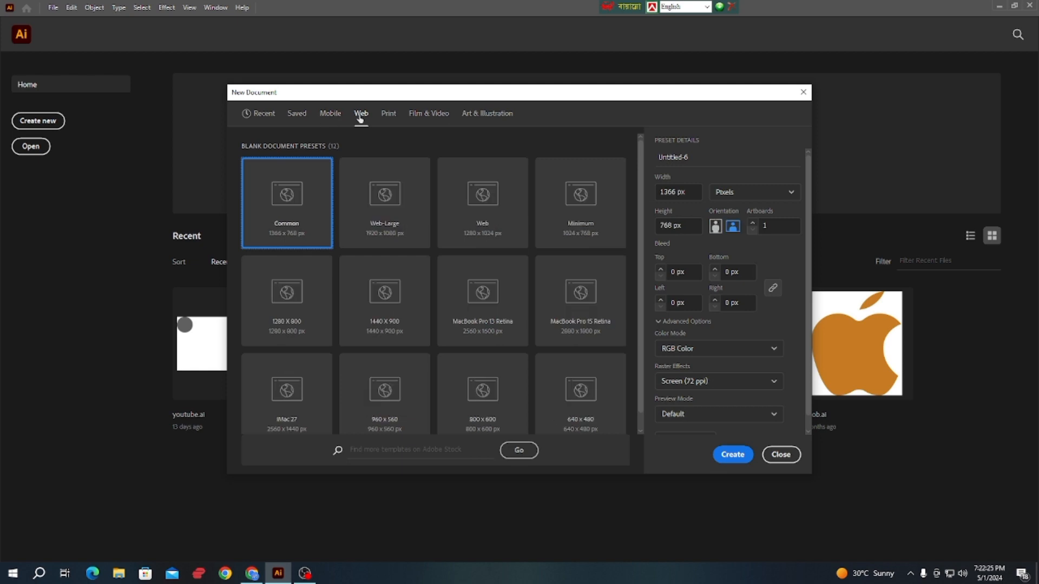
click(395, 116)
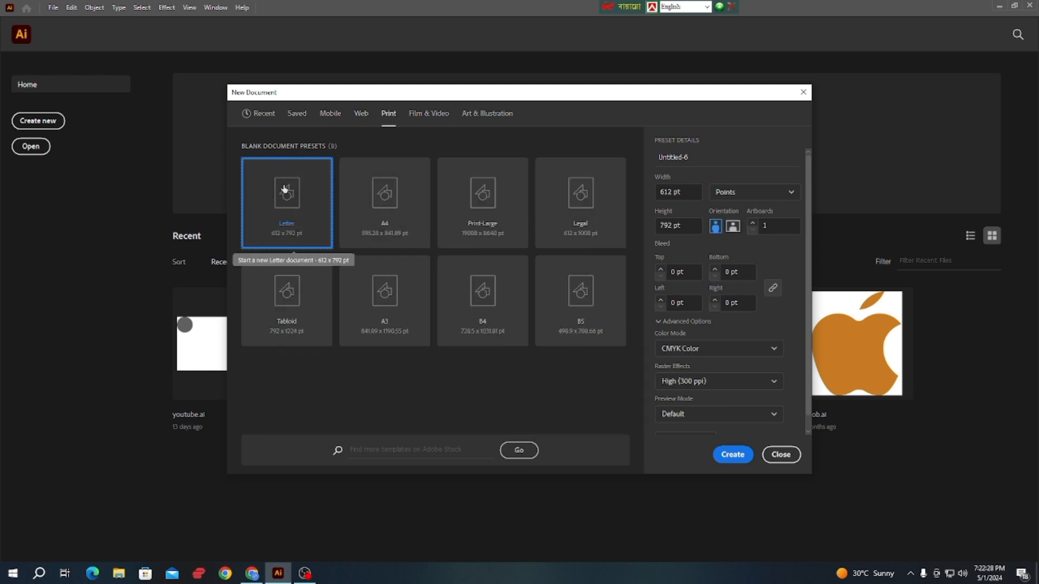
click(418, 116)
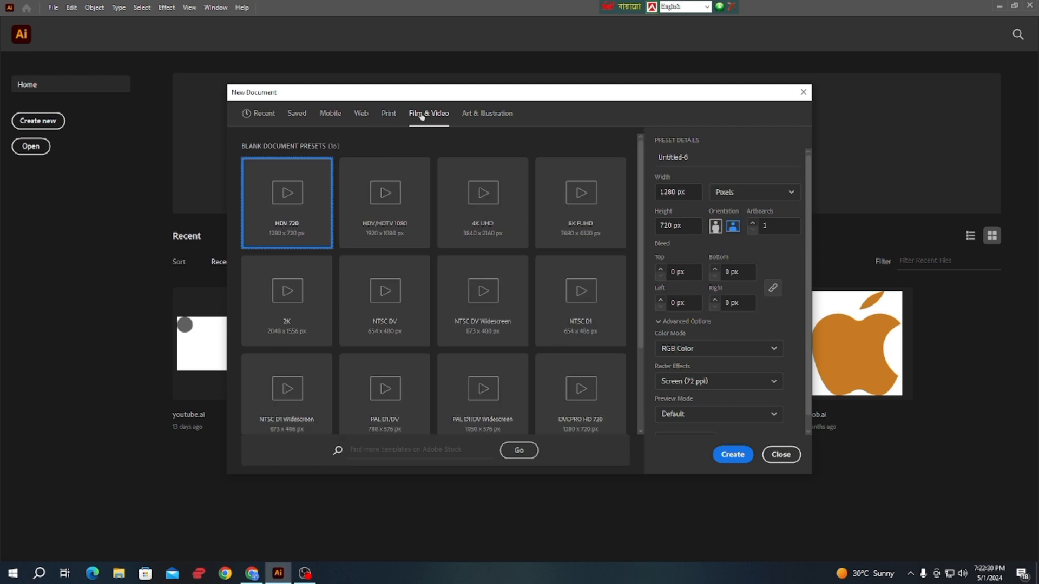
click(491, 114)
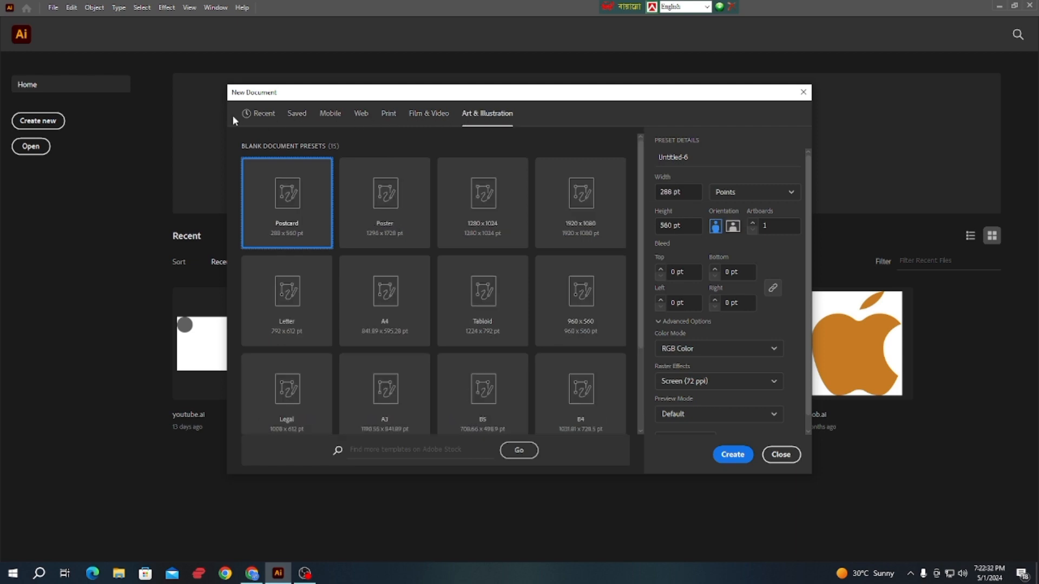
click(272, 114)
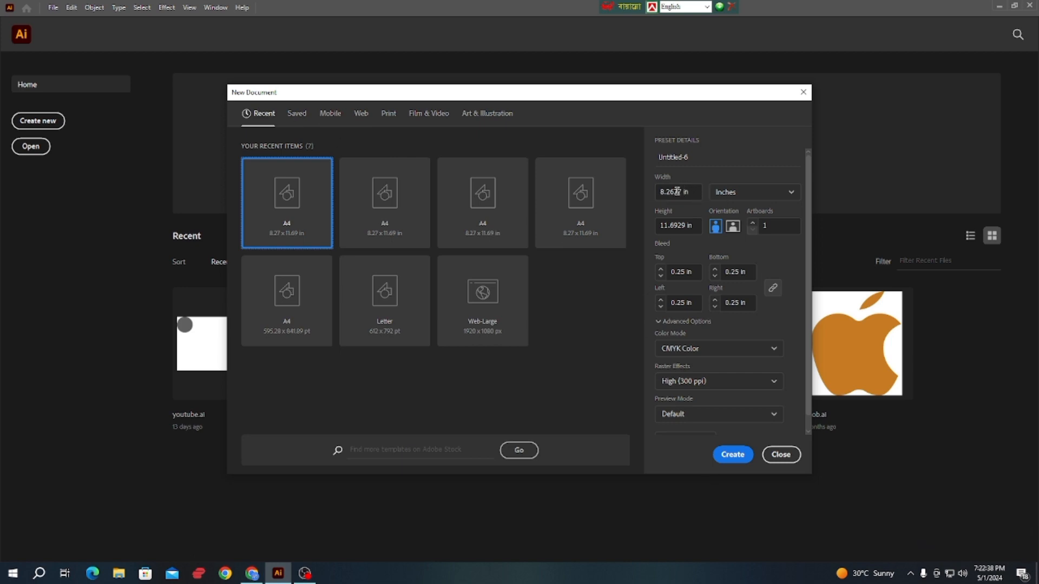
- Create an A4 document with a 0.25 in bleed on all sides, and close it again
click(733, 454)
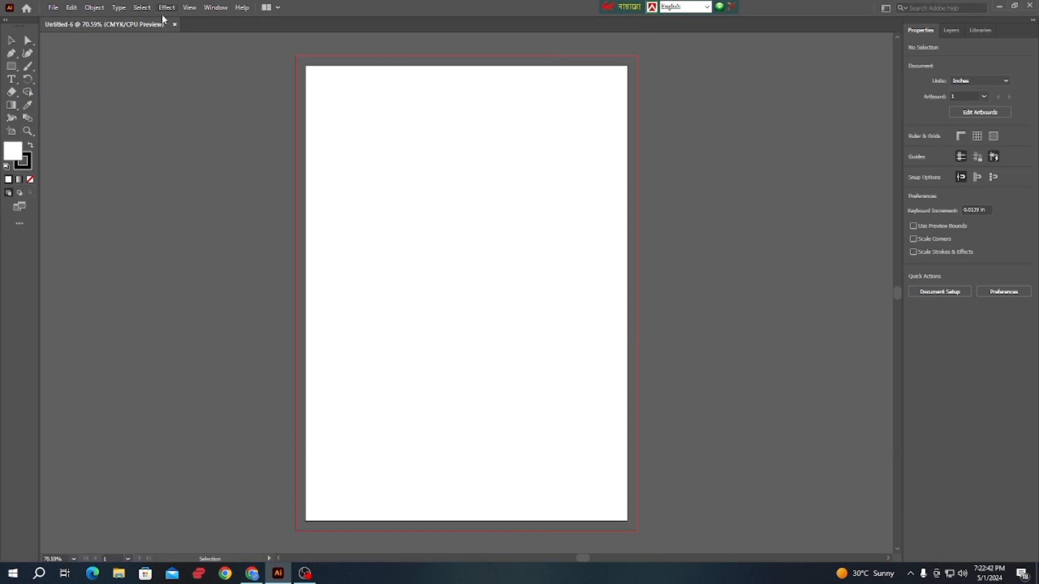
click(175, 25)
click(53, 8)
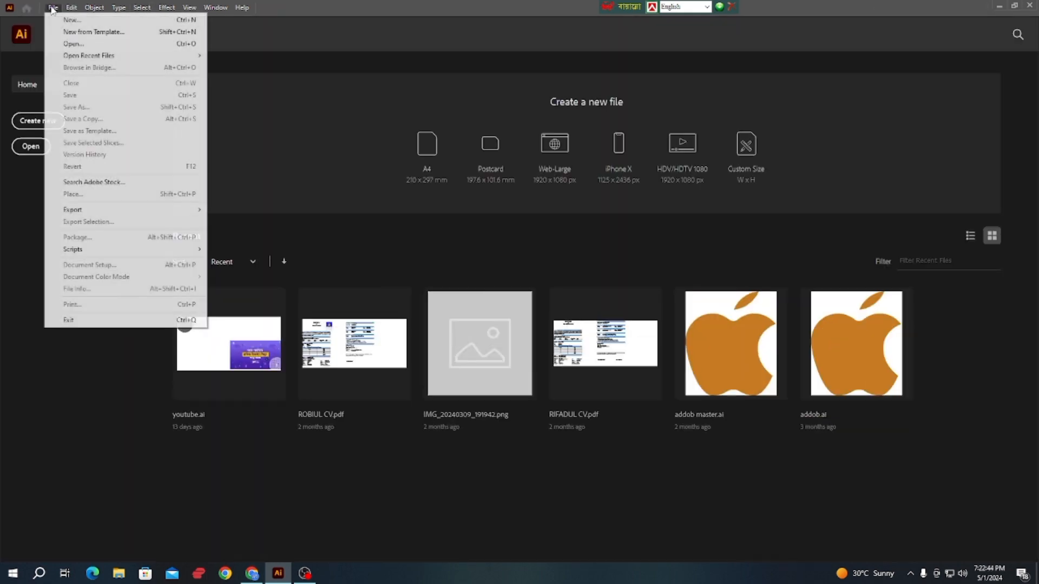
- Create a new A4 CMYK document in inches with the bleed set to 0 in on all sides
click(40, 122)
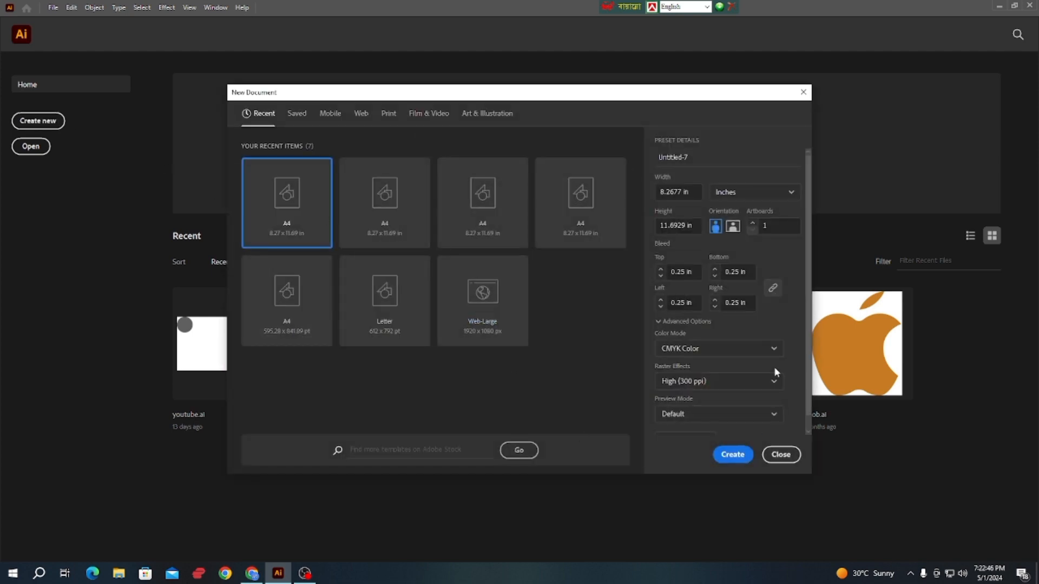
click(715, 277)
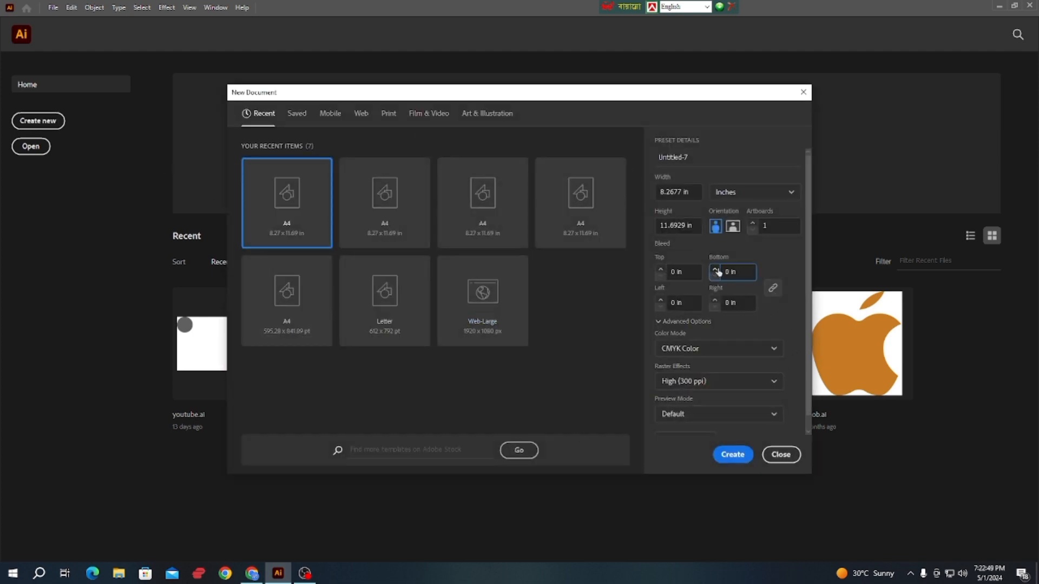
click(731, 455)
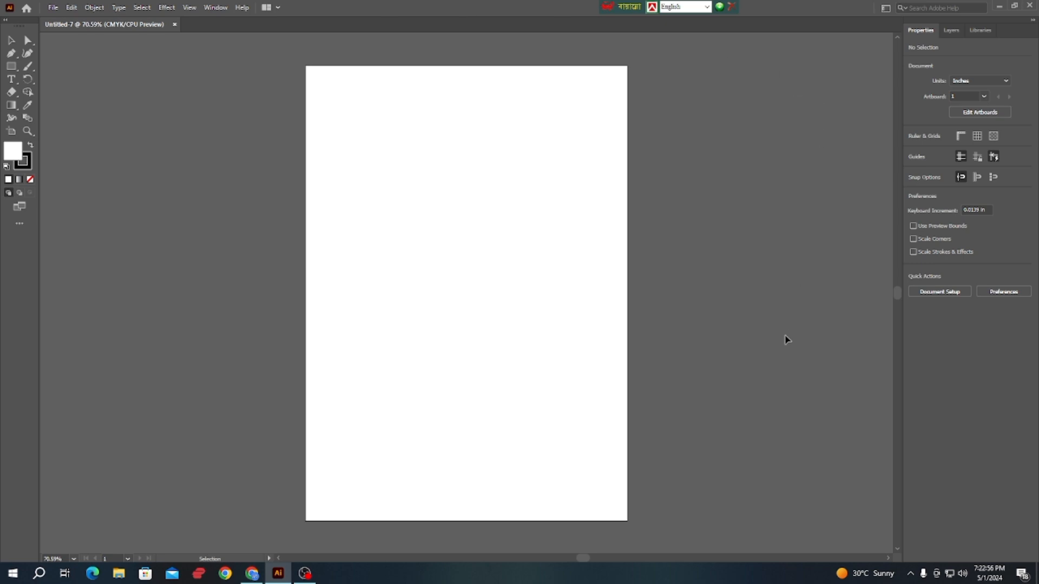
- Draw three overlapping rectangles on the artboard, about 3.6 x 3.3 in, 3.8 x 2.1 in and 2.7 x 3.4 in
drag(891, 447, 898, 330)
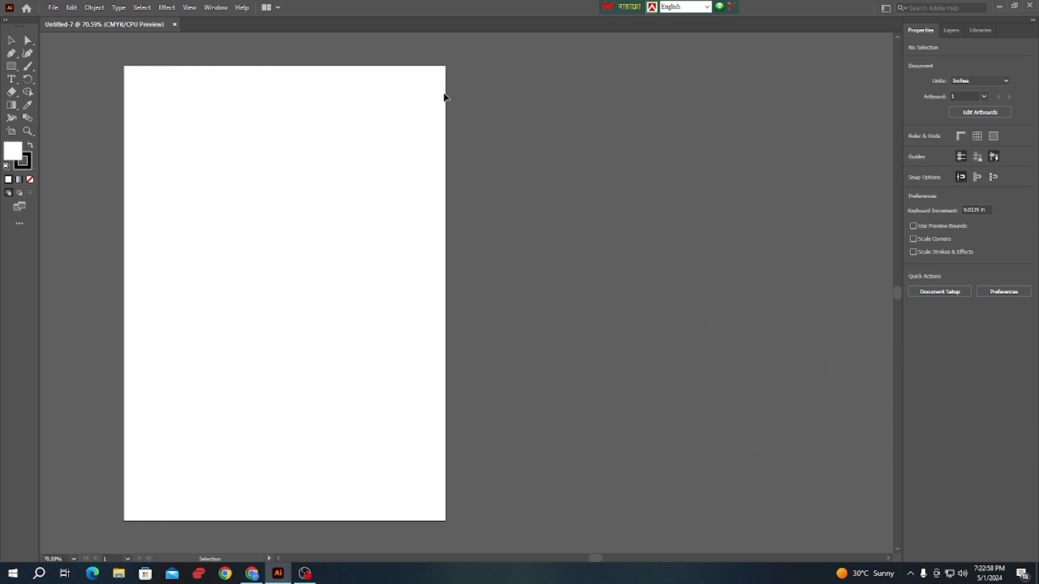
drag(354, 248, 461, 241)
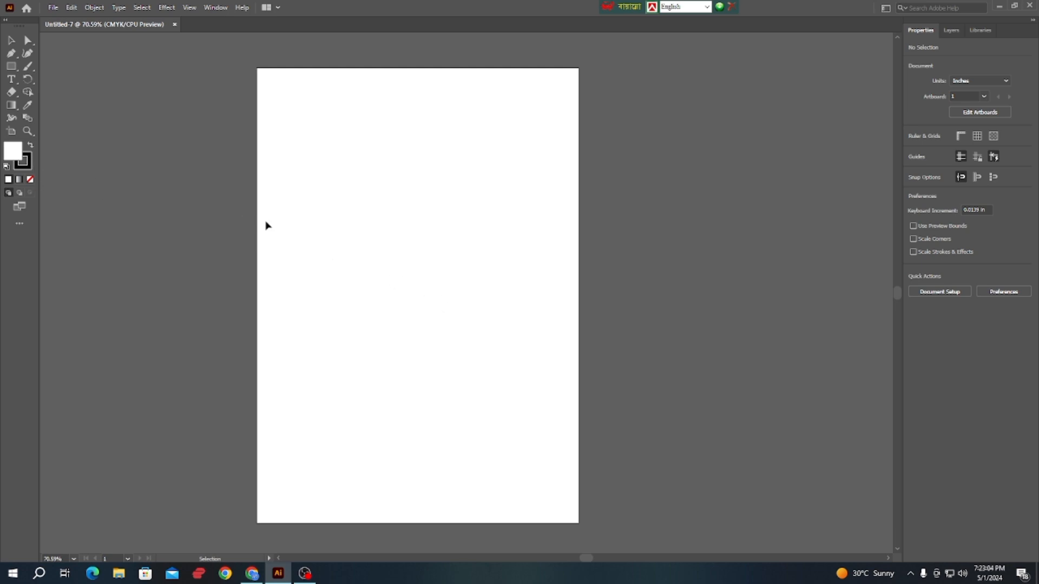
click(15, 67)
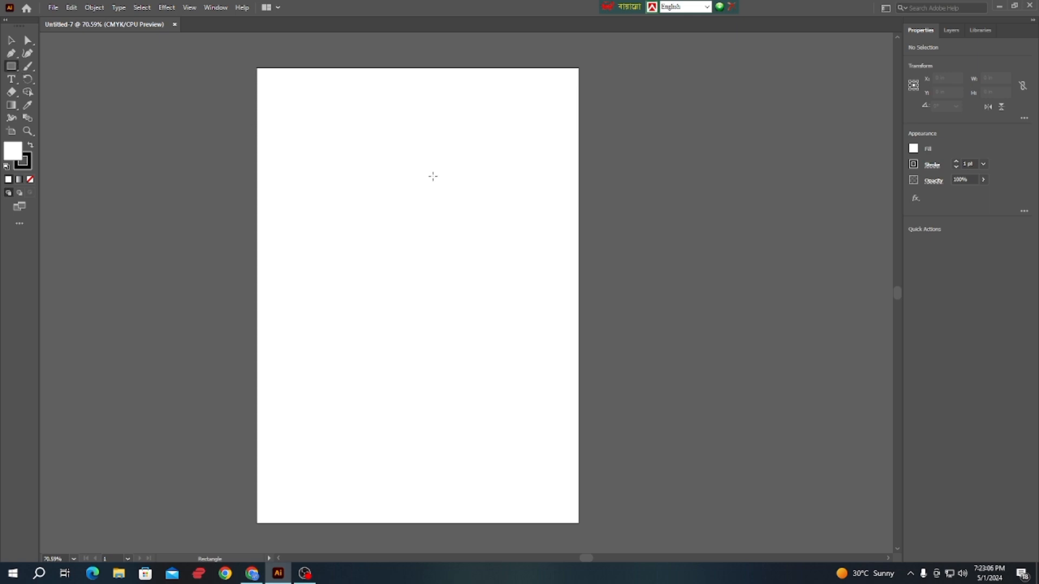
drag(376, 164, 517, 291)
drag(400, 349, 548, 432)
drag(403, 228, 509, 360)
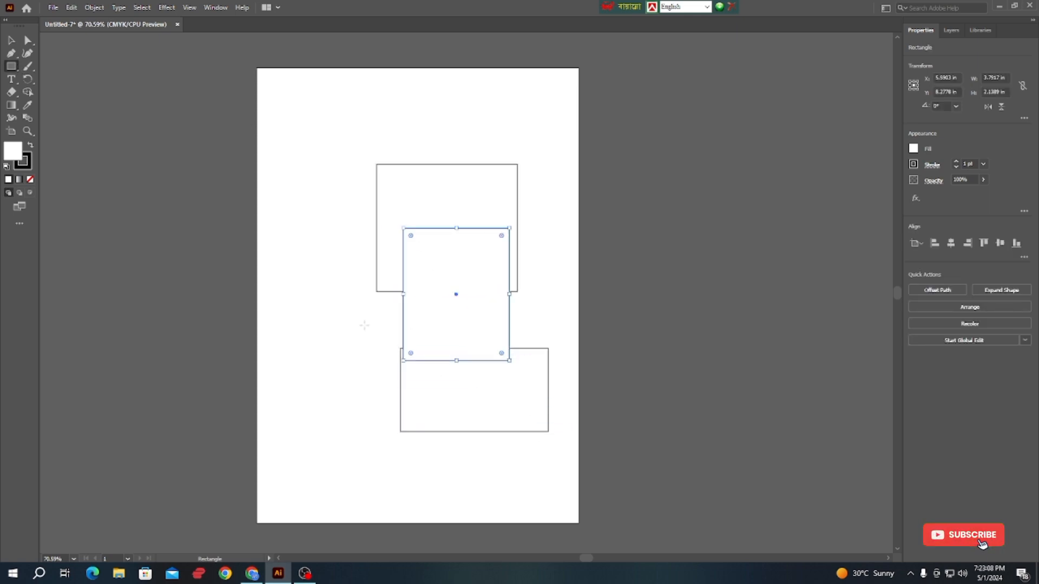
- Rearrange the rectangles: the tall one near the artboard's left edge, the largest beside it, and the wide one overlapping both from below
click(11, 40)
drag(419, 167, 510, 143)
drag(445, 281, 305, 255)
drag(487, 417, 743, 495)
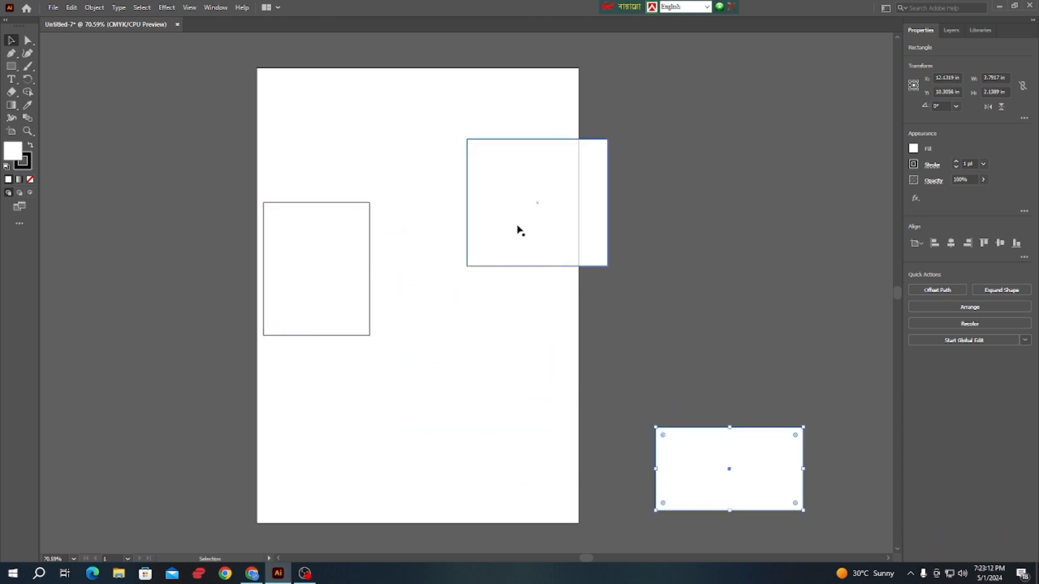
drag(517, 226, 666, 331)
drag(231, 254, 578, 395)
drag(651, 359, 437, 320)
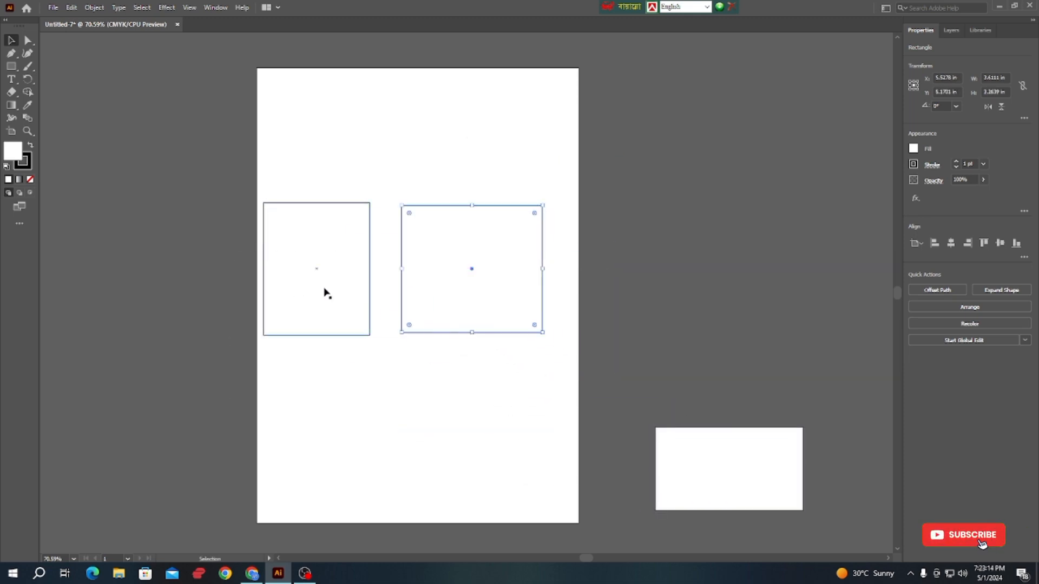
drag(798, 489, 471, 368)
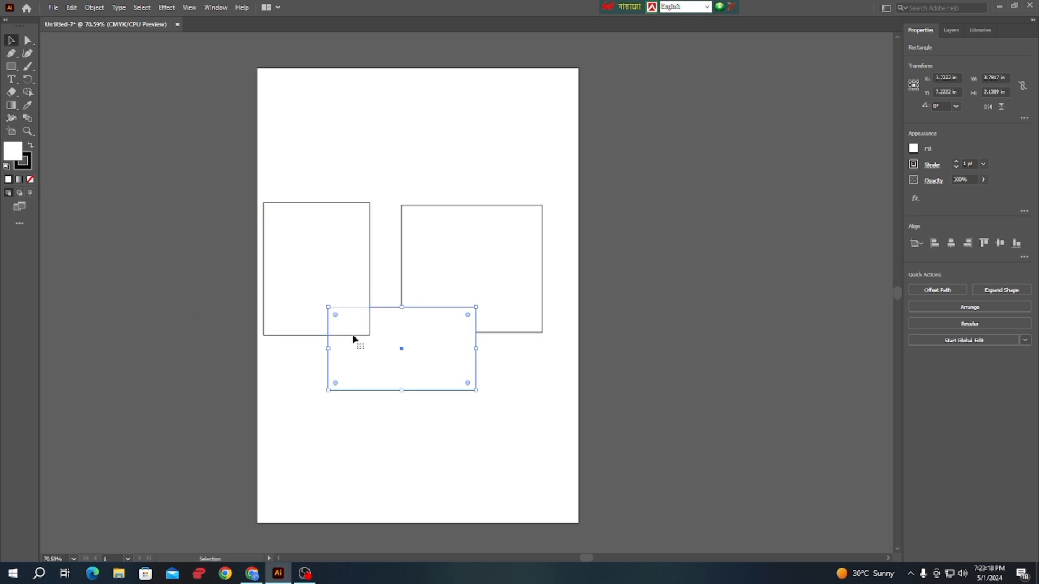
- Fill the wide lower rectangle with red CC3333
double_click(12, 152)
click(491, 241)
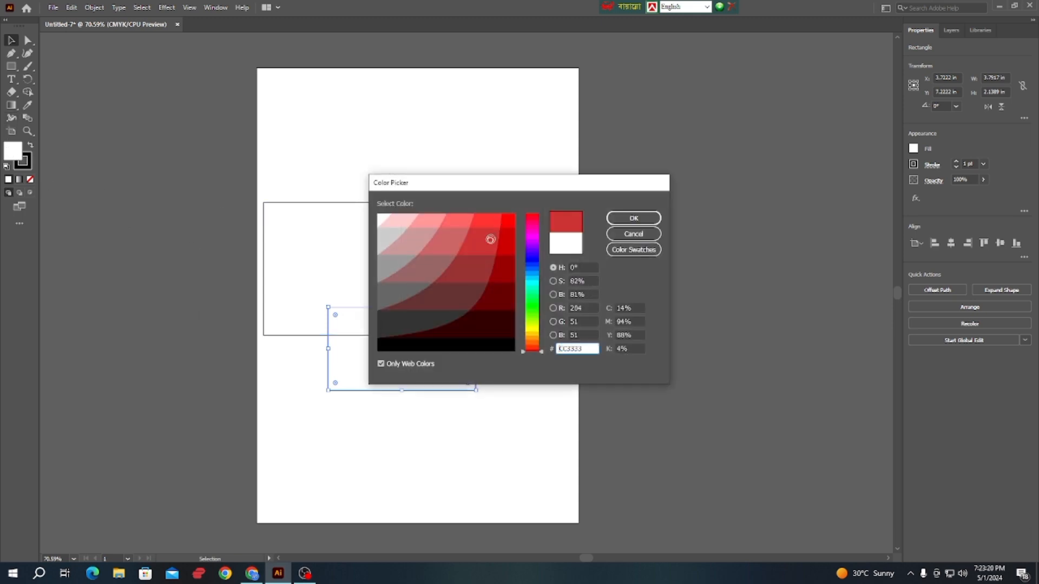
click(647, 221)
- Fill the largest rectangle with green 15A064, with the color choice no longer limited to web colors
click(504, 265)
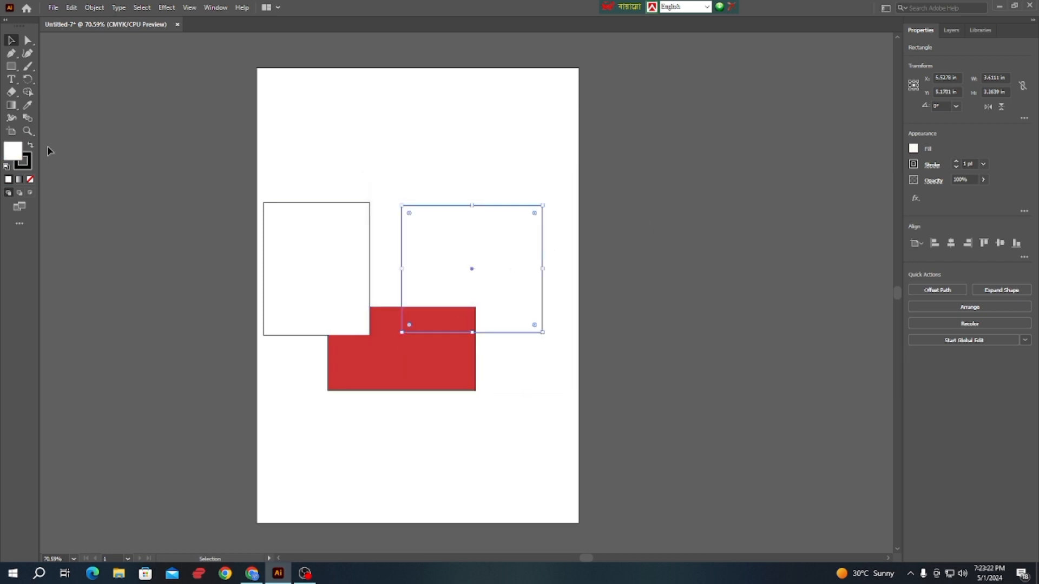
double_click(7, 154)
mouse_move(535, 269)
mouse_down()
mouse_move(535, 285)
mouse_move(533, 266)
mouse_up()
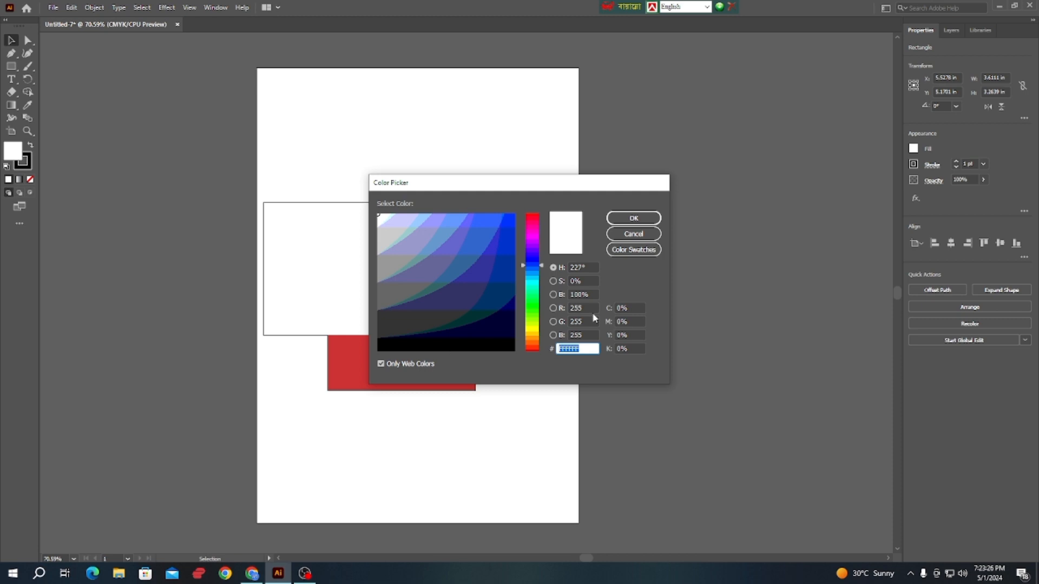
click(380, 364)
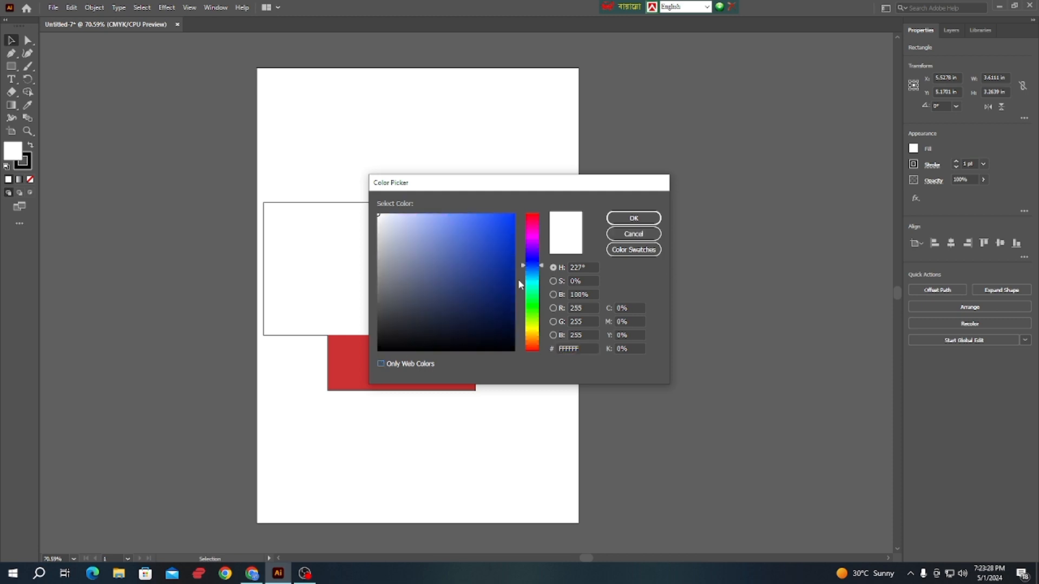
drag(530, 276, 533, 297)
click(496, 263)
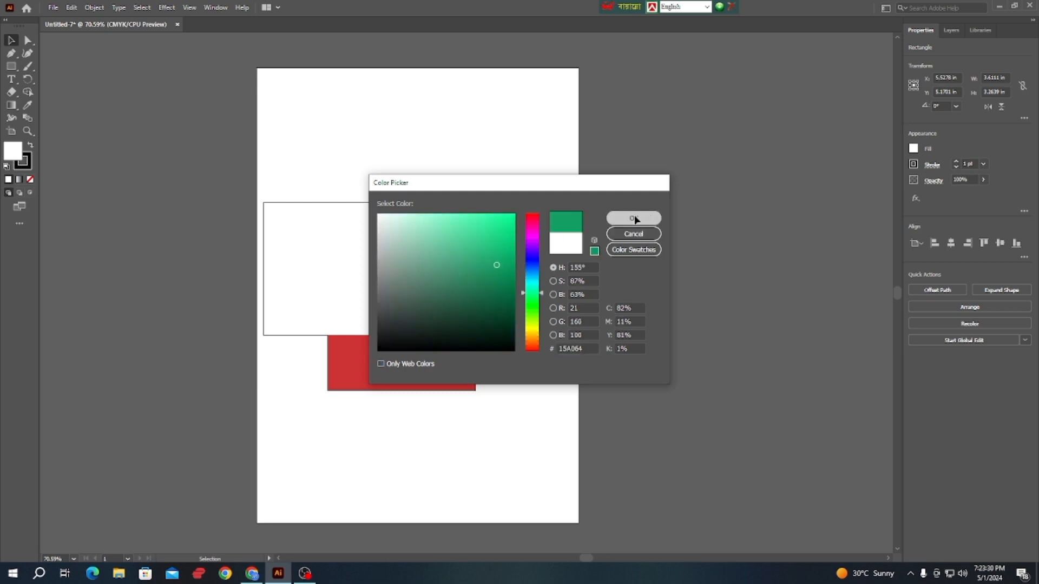
click(631, 219)
- Fill the tall rectangle at the artboard's left edge with a medium dark blue
click(275, 264)
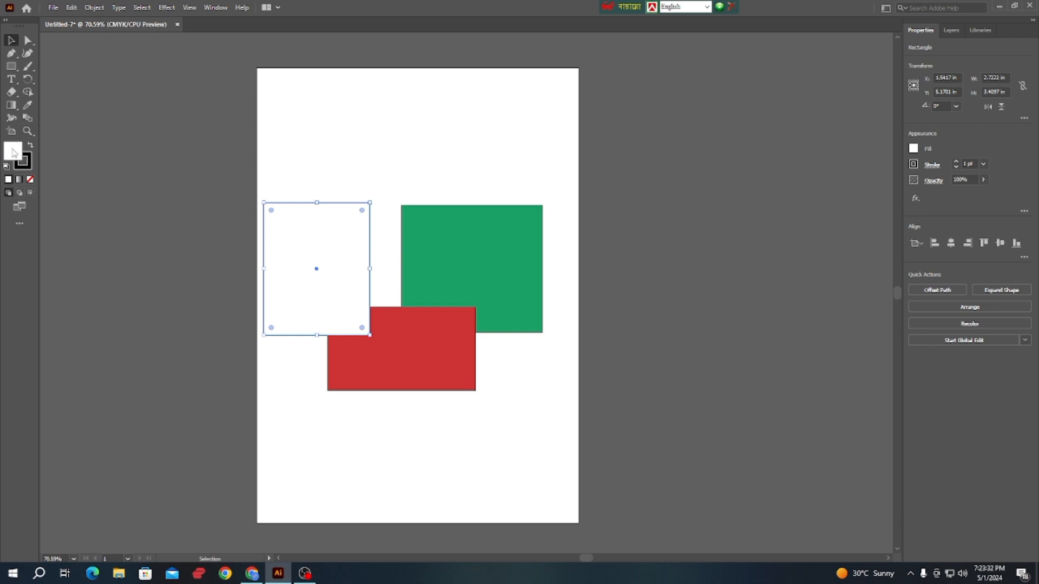
double_click(13, 151)
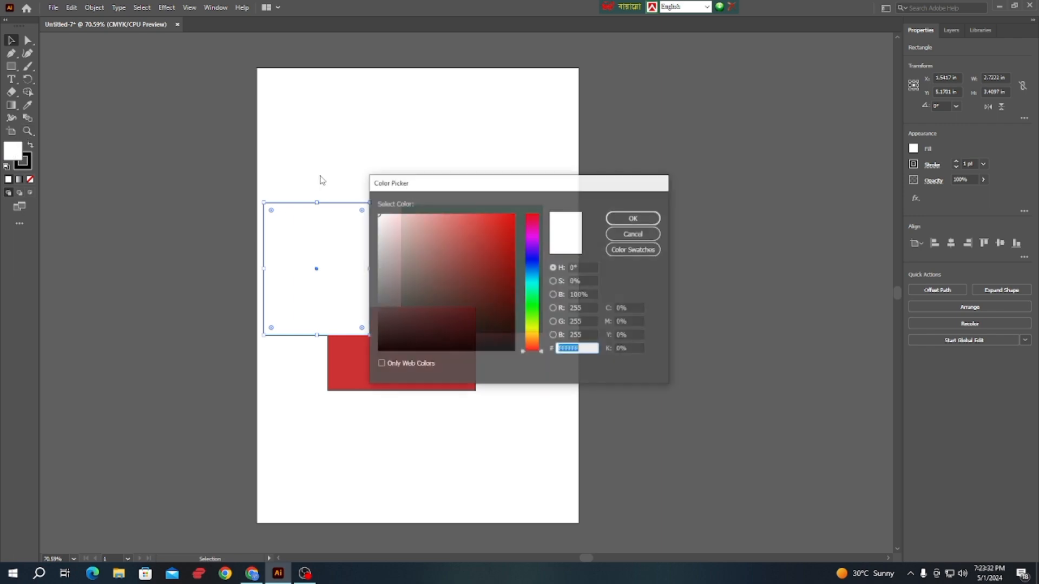
click(529, 265)
click(506, 236)
key(Return)
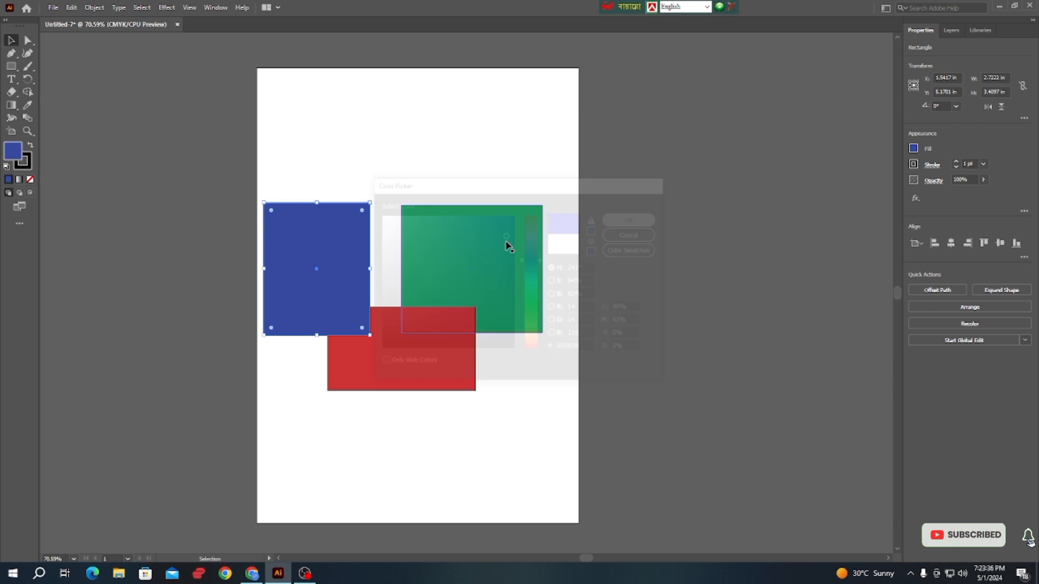
click(215, 7)
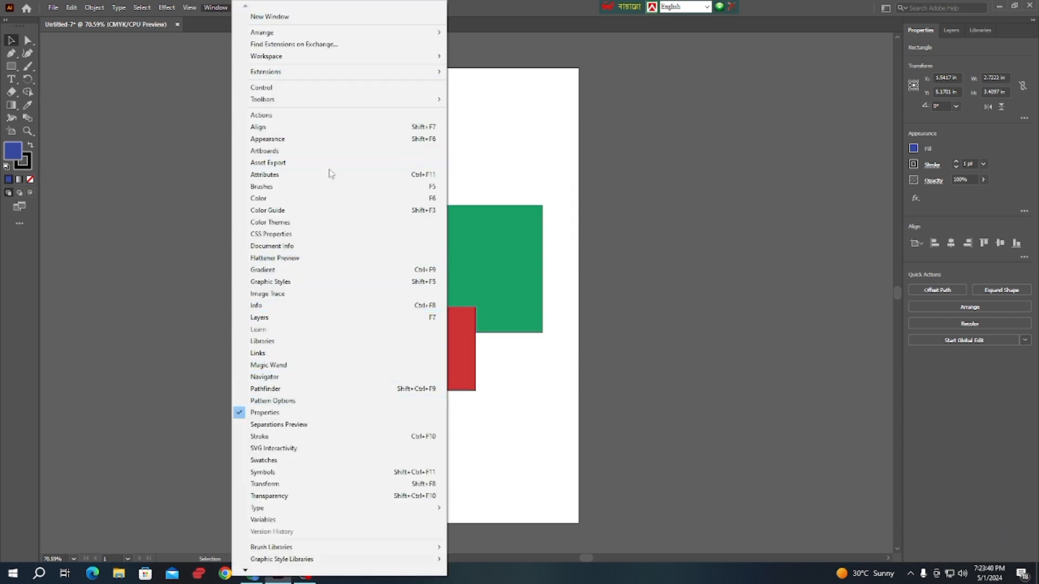
click(578, 311)
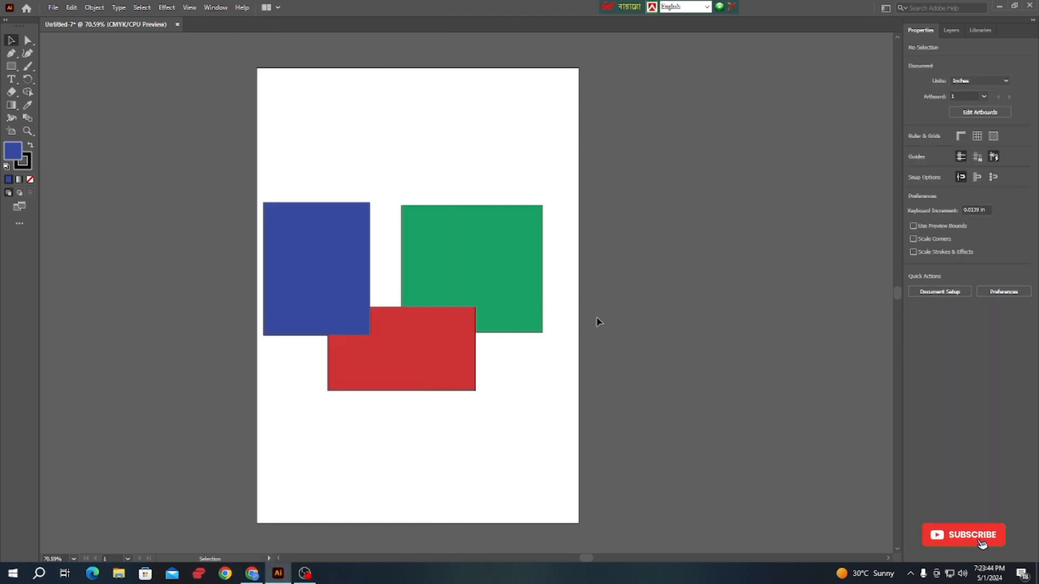
- Move the red rectangle to the upper part of the artboard and overlap the blue and green rectangles with it, green lowest
drag(405, 335, 412, 175)
drag(446, 287, 439, 211)
drag(272, 240, 379, 209)
shift+click(353, 205)
drag(507, 176, 508, 265)
- Pull the red rectangle's two upper corner points outward with the Direct Selection tool to form a rough trapezoid
click(378, 170)
click(347, 166)
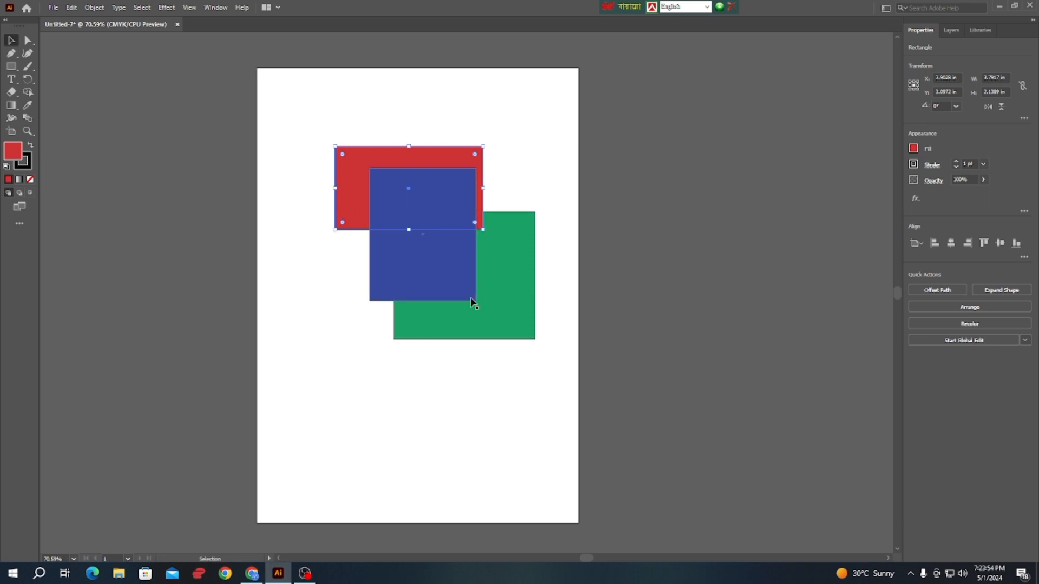
click(29, 43)
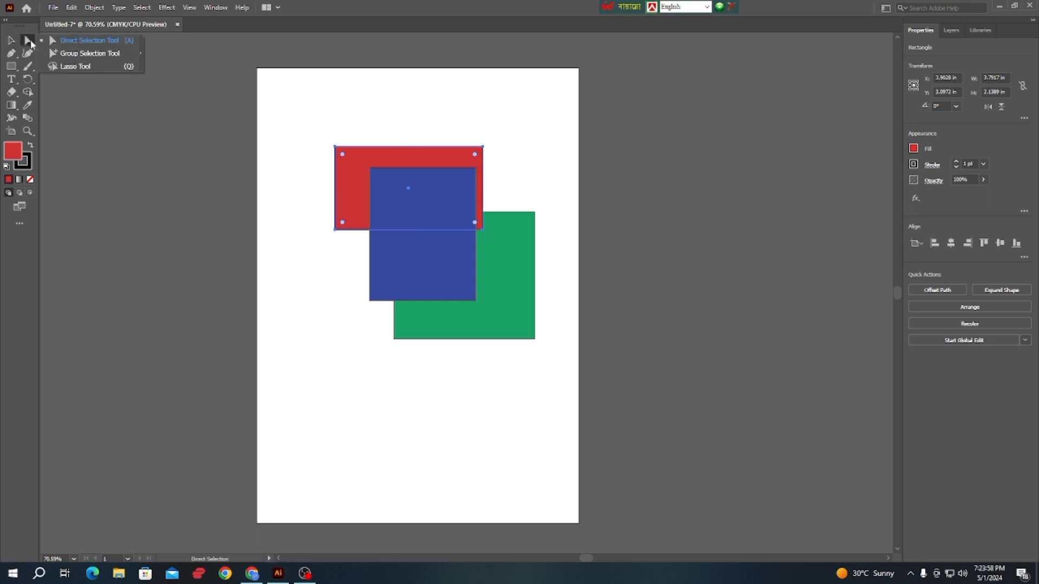
click(102, 43)
drag(335, 146, 309, 124)
drag(482, 147, 508, 130)
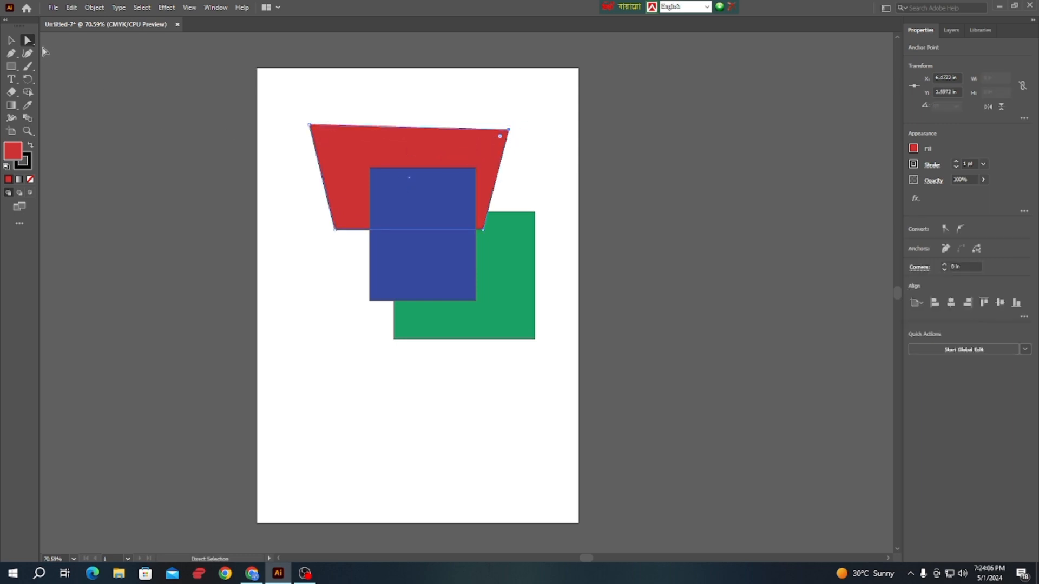
- Select the red, blue and green shapes together with the Selection tool and delete them
click(31, 41)
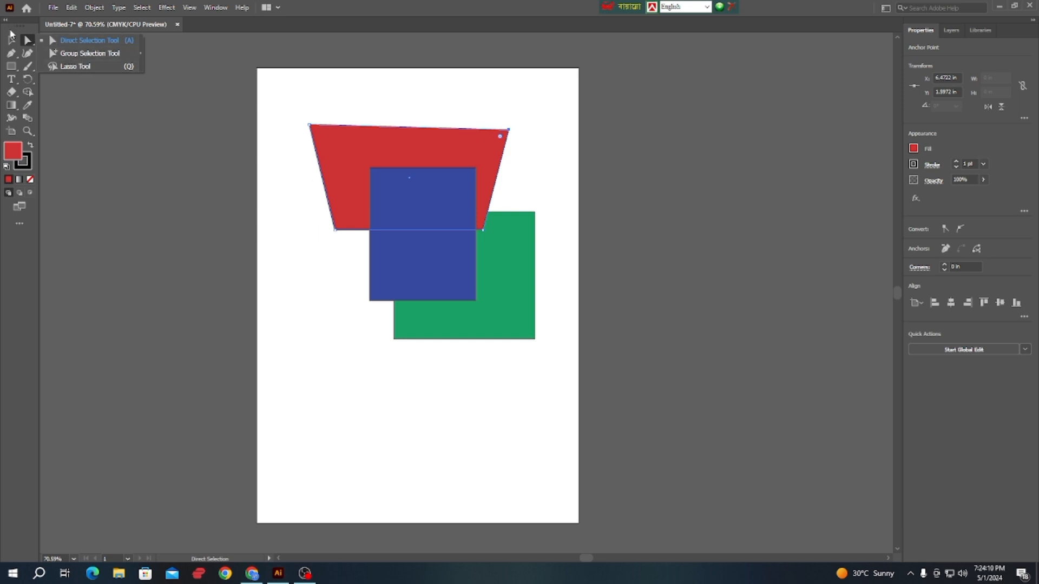
click(10, 40)
drag(271, 89, 428, 338)
key(Delete)
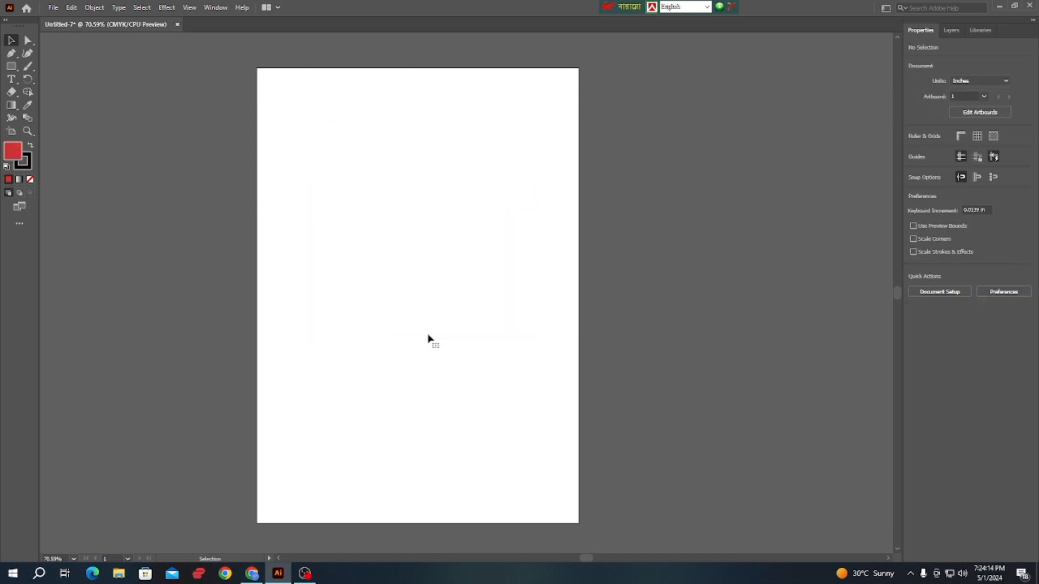
- Draw a wavy curved path with the Pen tool from the artboard's middle out past its right edge
click(10, 53)
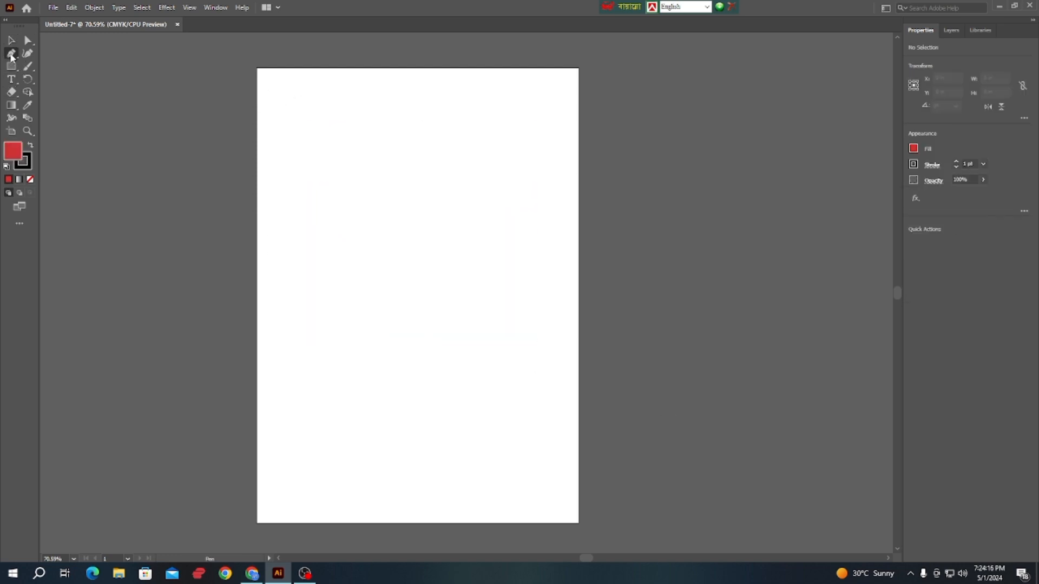
click(343, 257)
drag(511, 254, 587, 301)
drag(631, 205, 642, 197)
drag(657, 242, 680, 260)
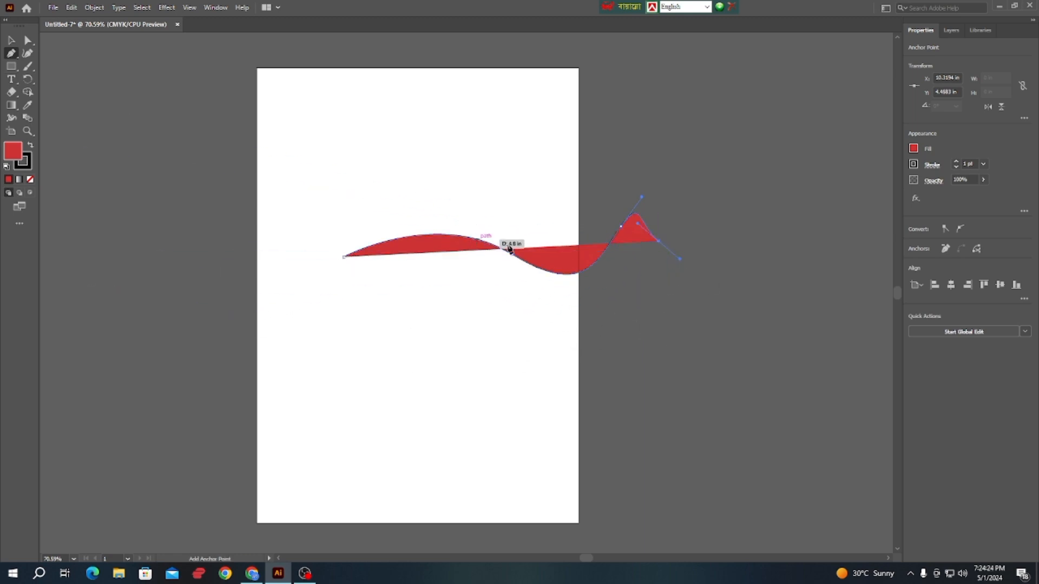
- Delete the whole wavy path from the artboard
click(13, 40)
key(Delete)
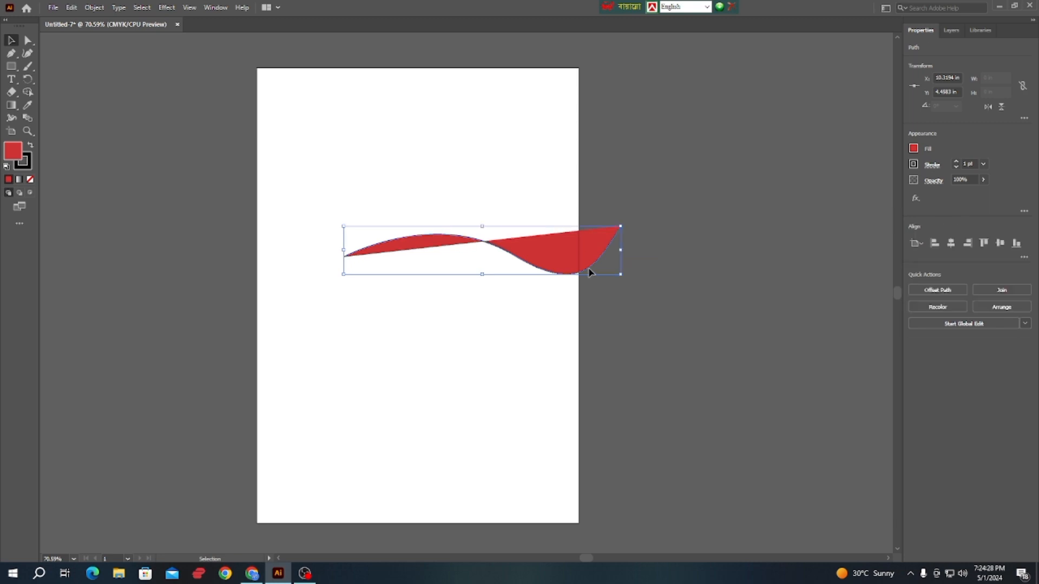
key(Delete)
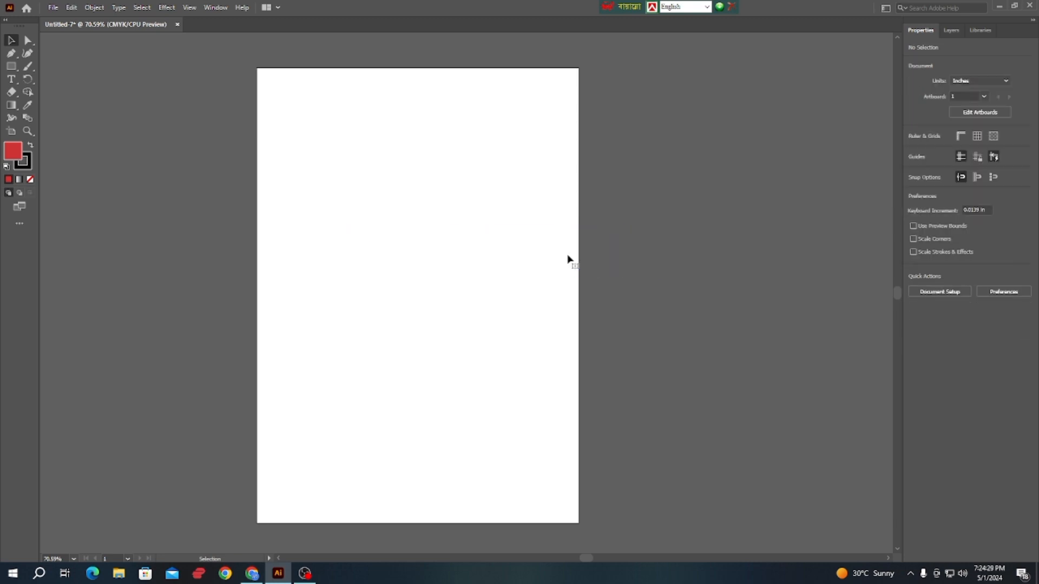
- Draw a red rectangle about 3.4 by 2.9 in and place it horizontally centered in the artboard's upper half
click(11, 66)
drag(362, 169, 494, 281)
click(11, 40)
drag(427, 239, 609, 224)
click(131, 60)
scroll(449, 350, up, 2)
scroll(451, 349, down, 3)
drag(592, 250, 427, 254)
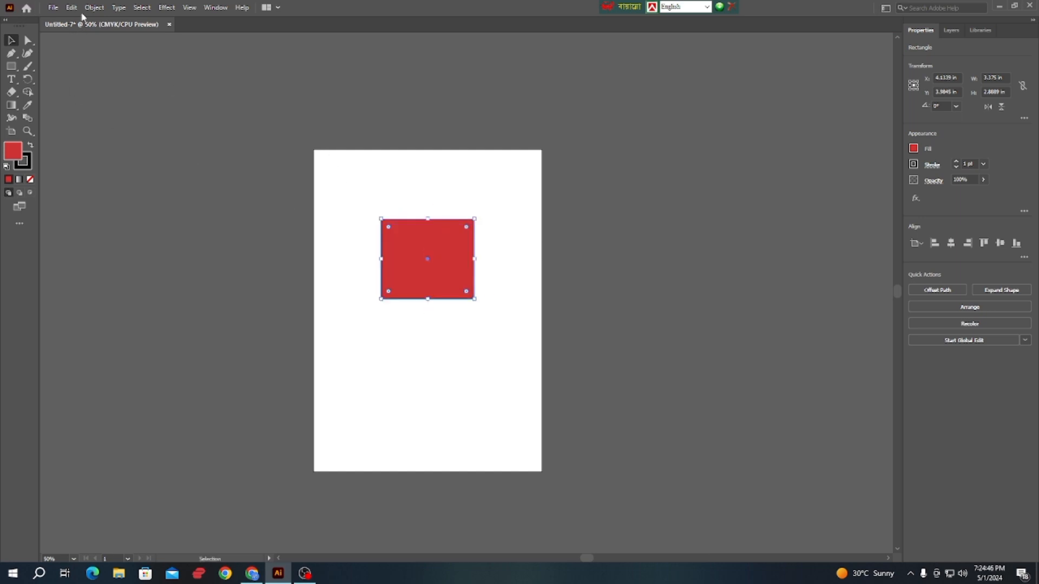
- Preview the artboard with the centered rectangle in Save for Web (Legacy) and close the preview without saving
click(53, 7)
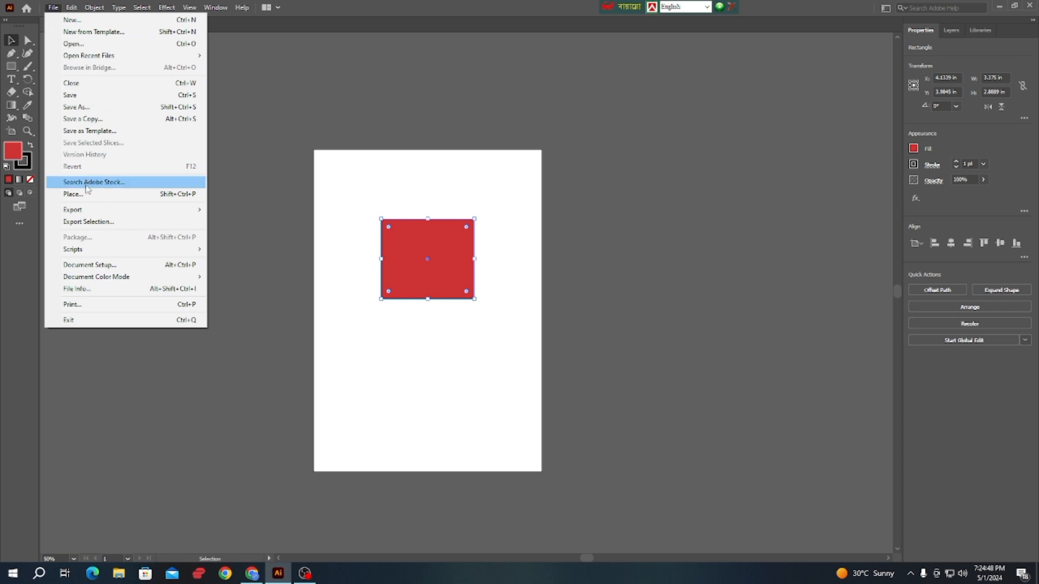
mouse_move(91, 216)
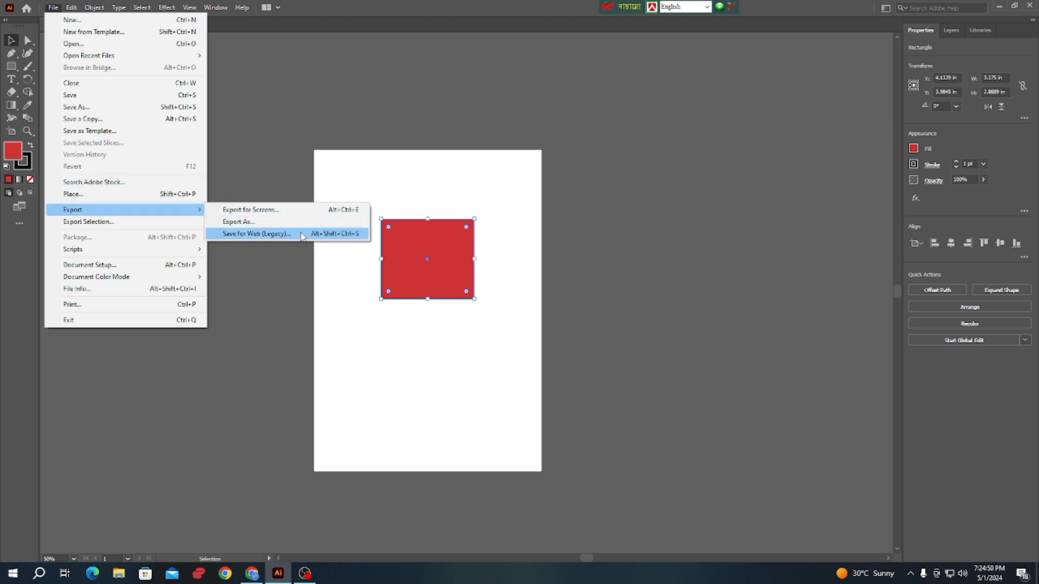
click(271, 234)
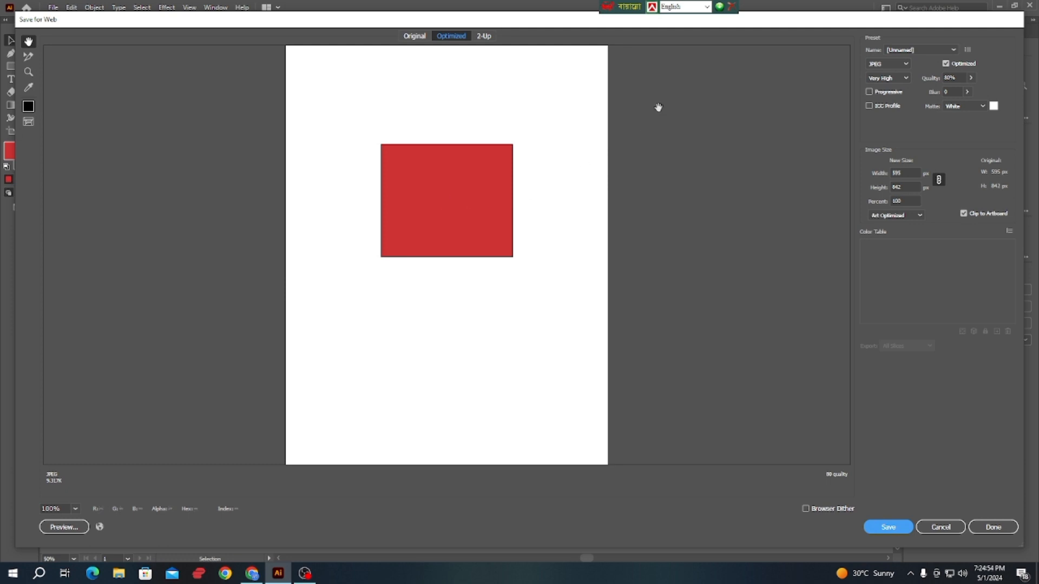
click(947, 526)
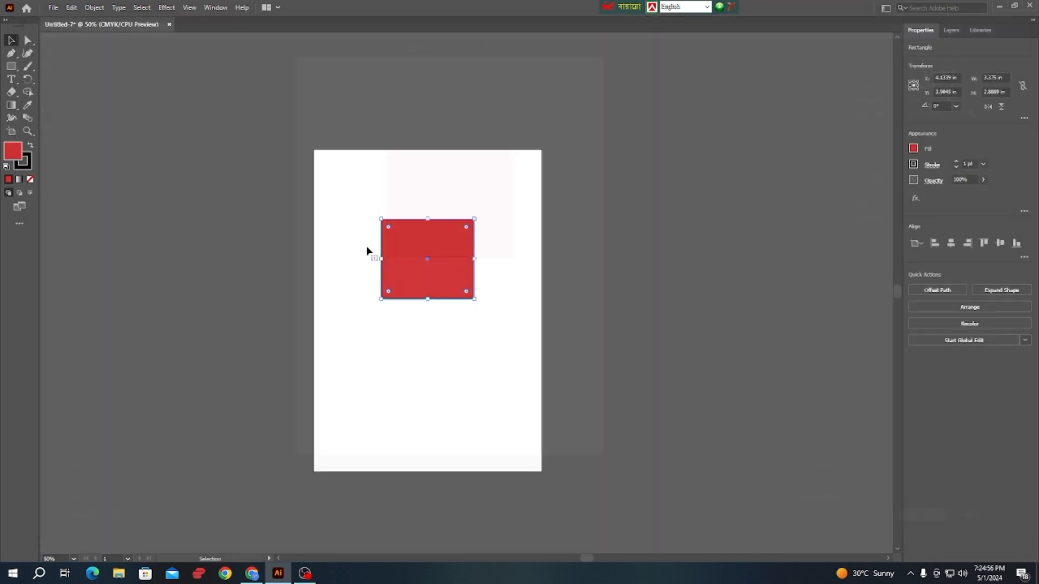
- Move the rectangle partly past the artboard's right edge and preview the clipped artwork in Save for Web (Legacy) without saving
drag(457, 270, 575, 256)
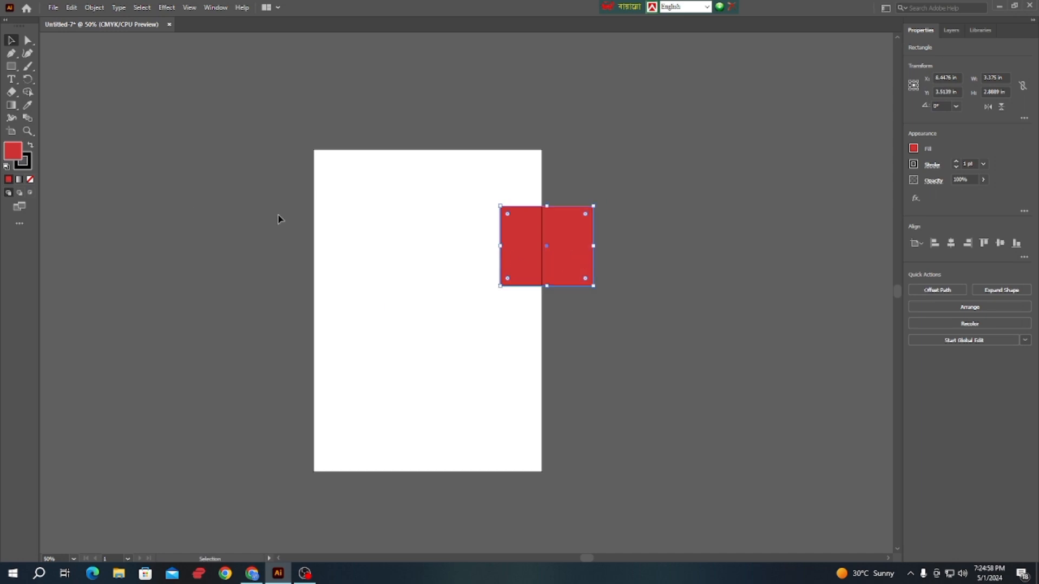
click(53, 7)
mouse_move(98, 214)
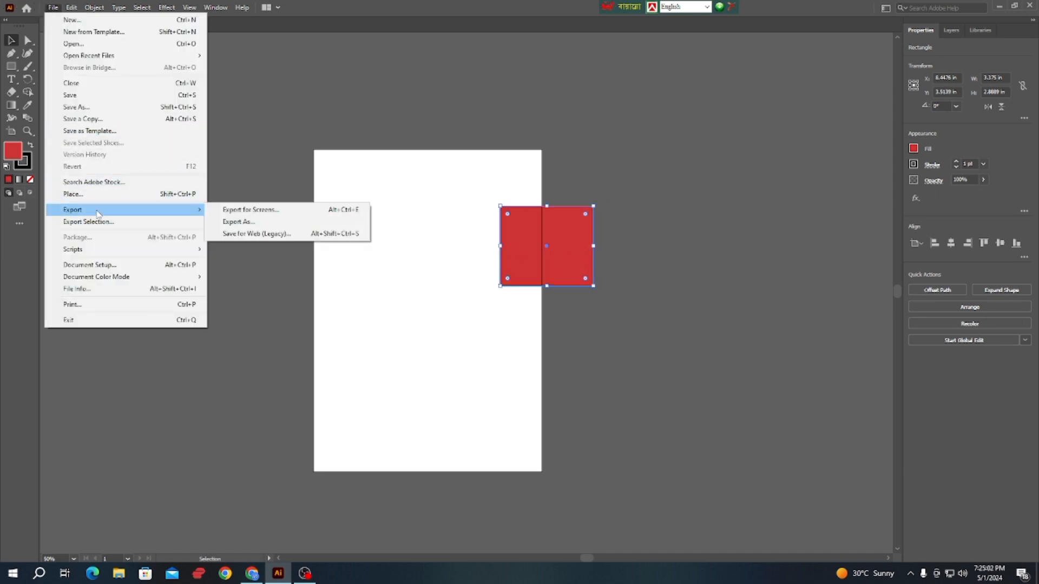
click(264, 233)
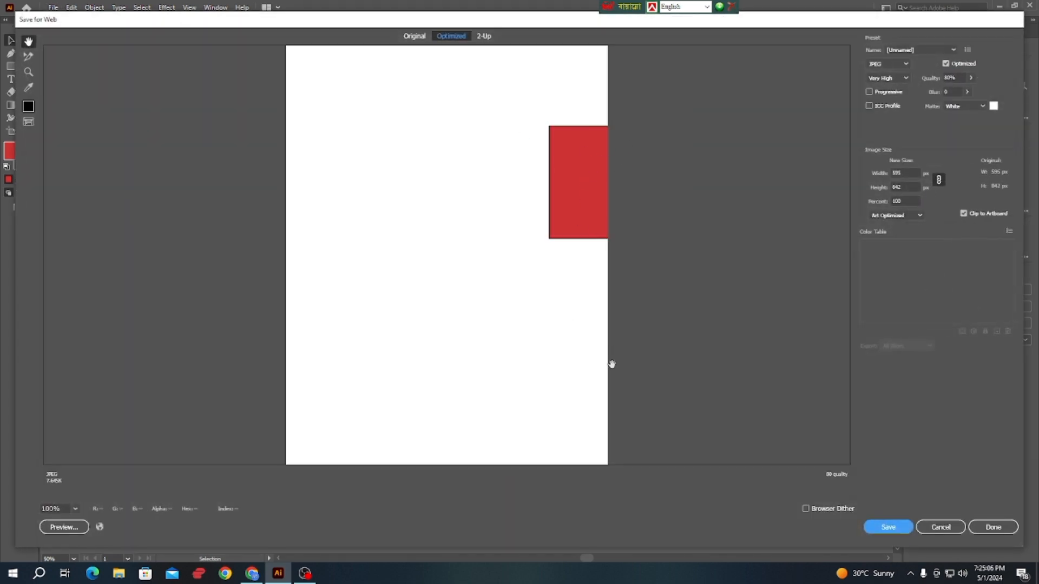
click(944, 530)
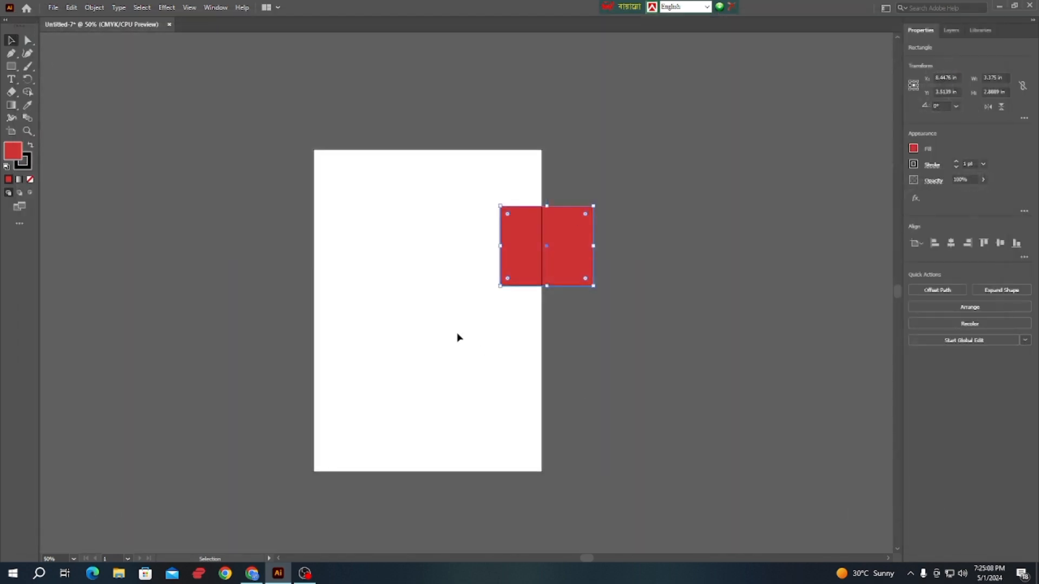
- Move the rectangle back to the artboard's horizontal center and reselect it with a selection marquee
drag(561, 261, 438, 275)
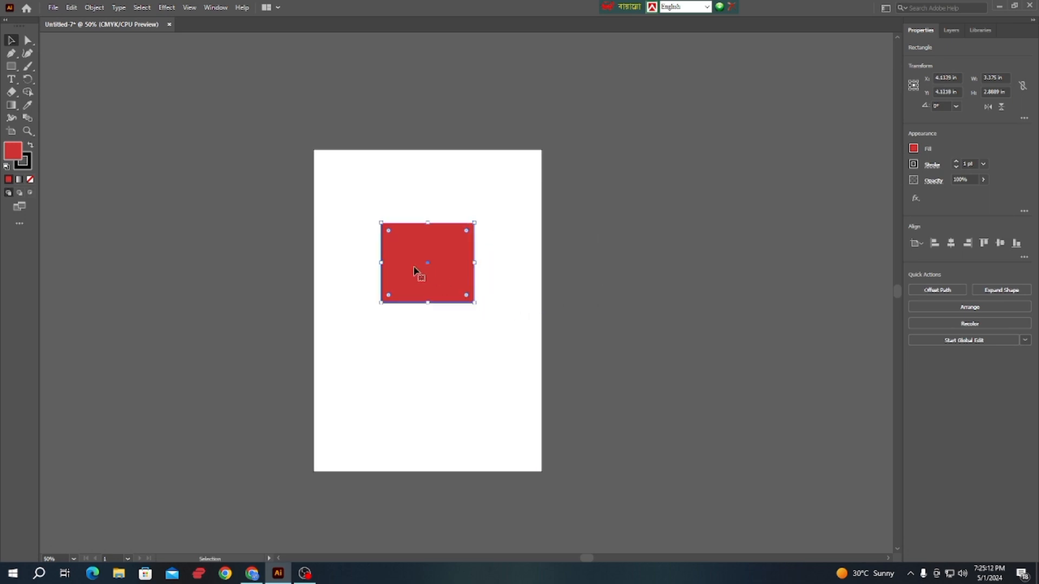
drag(704, 146, 753, 364)
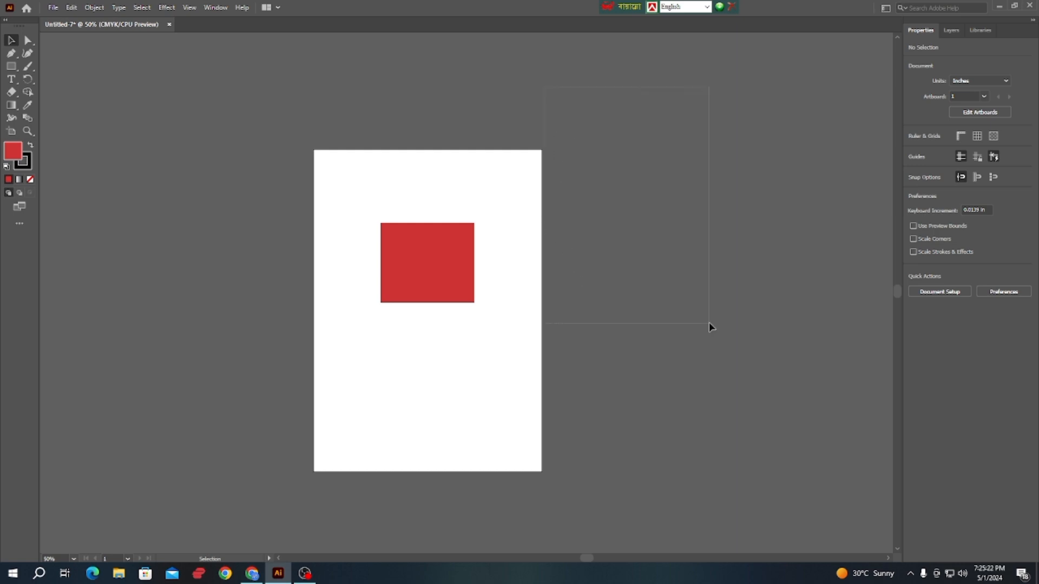
drag(709, 323, 709, 325)
drag(272, 143, 625, 452)
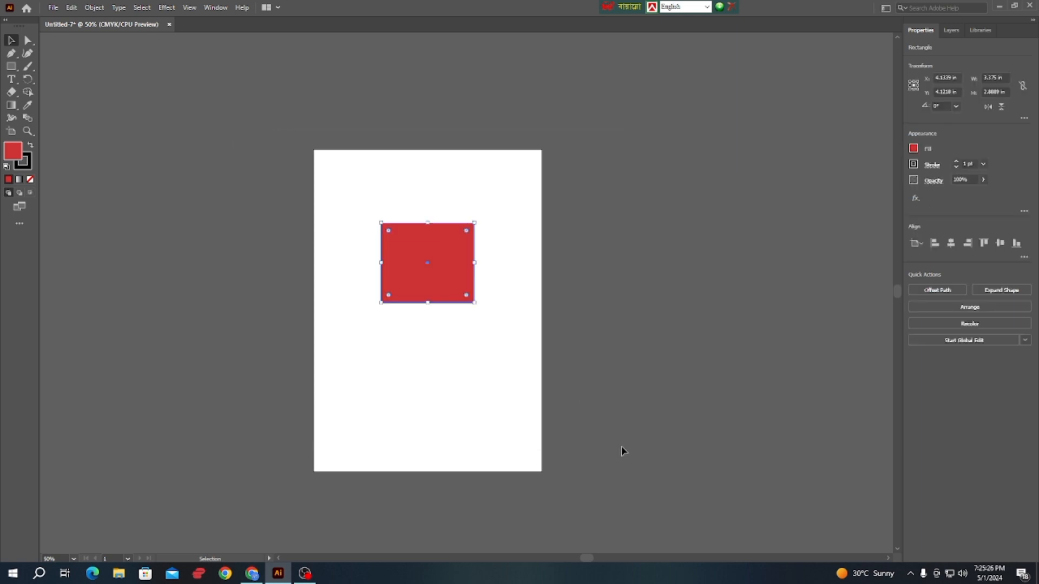
drag(357, 199, 551, 453)
- Move the rectangle around the artboard with the Selection tool and leave it slightly right of the center
drag(462, 287, 446, 252)
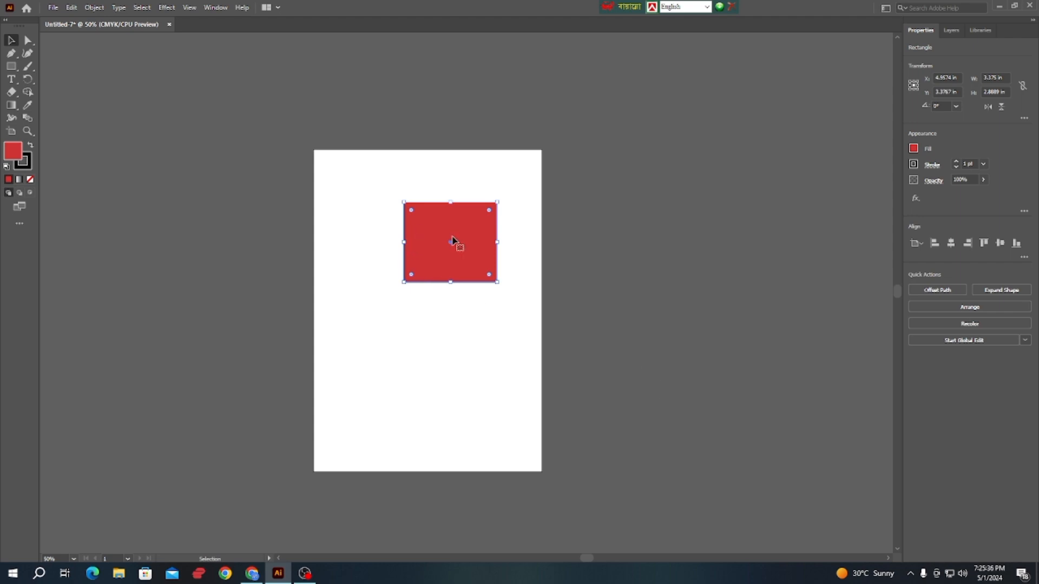
drag(453, 241, 350, 252)
drag(447, 303, 445, 306)
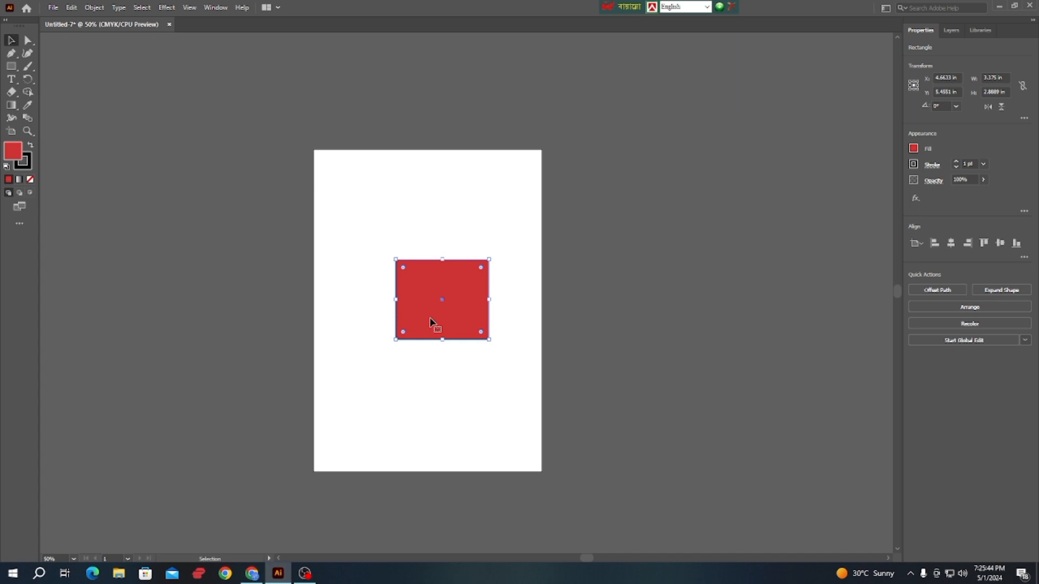
click(11, 53)
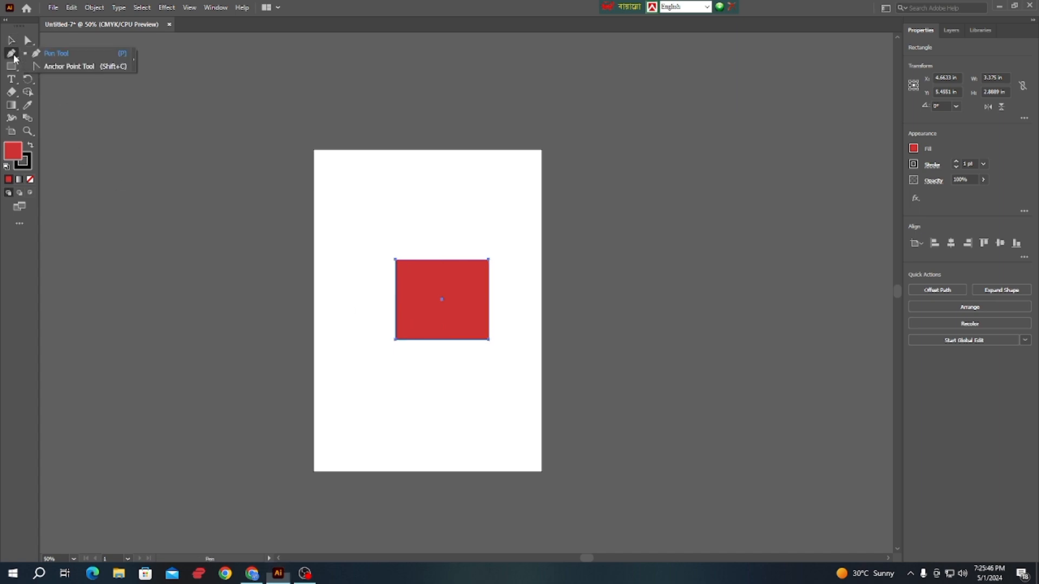
click(60, 56)
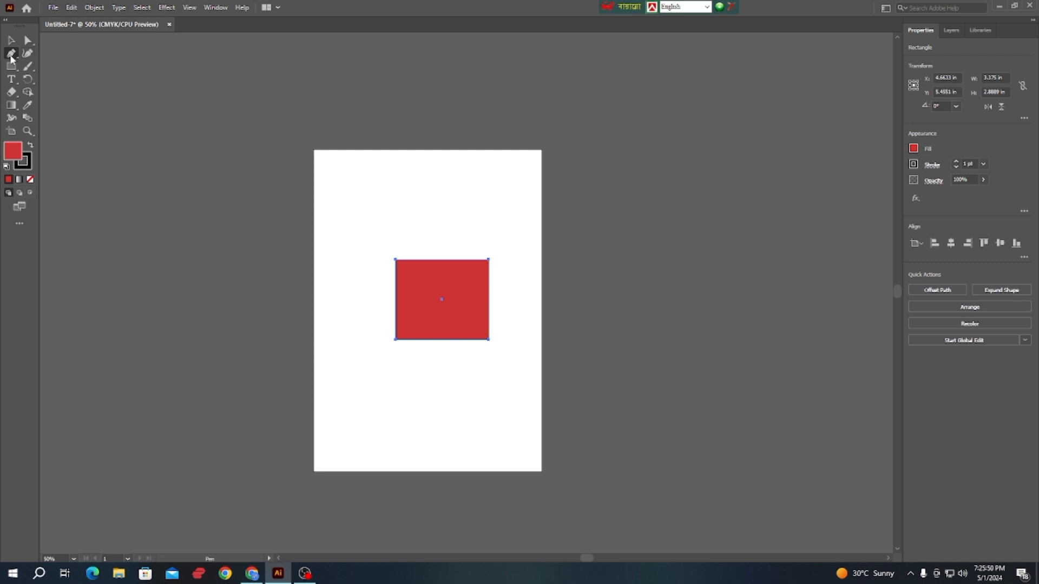
click(11, 56)
click(41, 56)
click(11, 40)
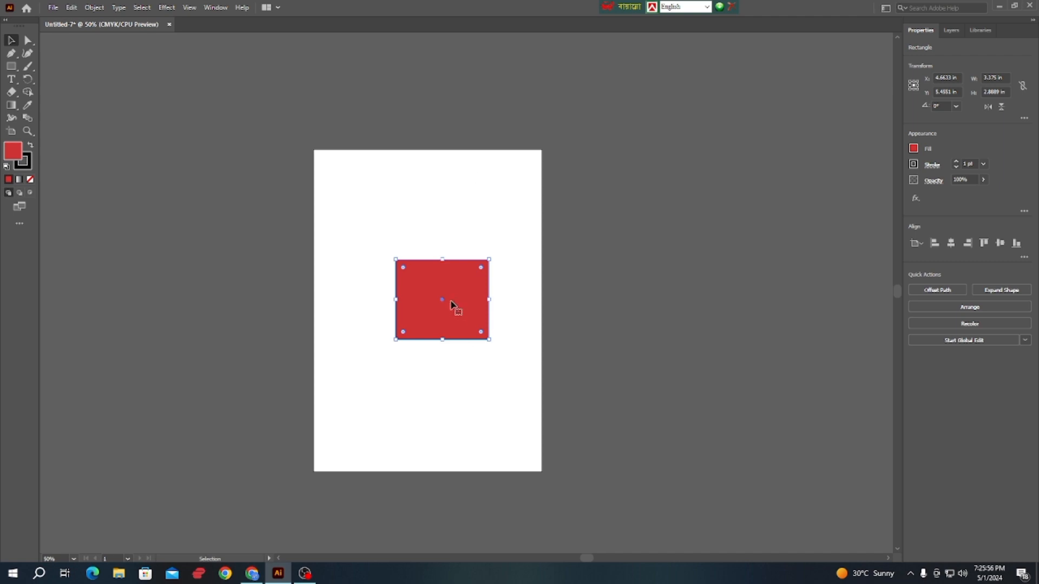
- Draw a freeform eight-point curved path looping around the rectangle and above the artboard with the Curvature tool
click(28, 54)
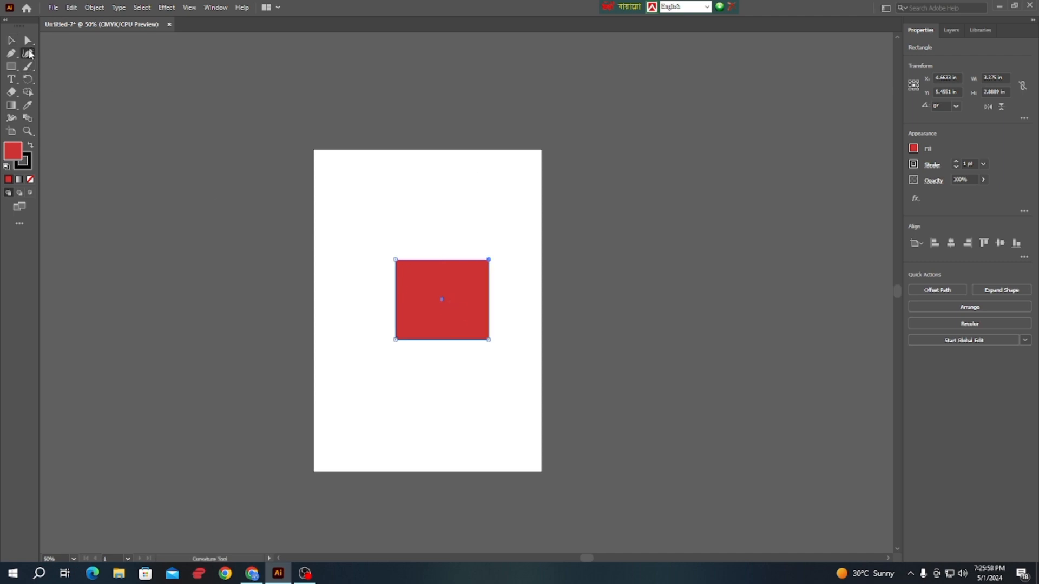
click(460, 231)
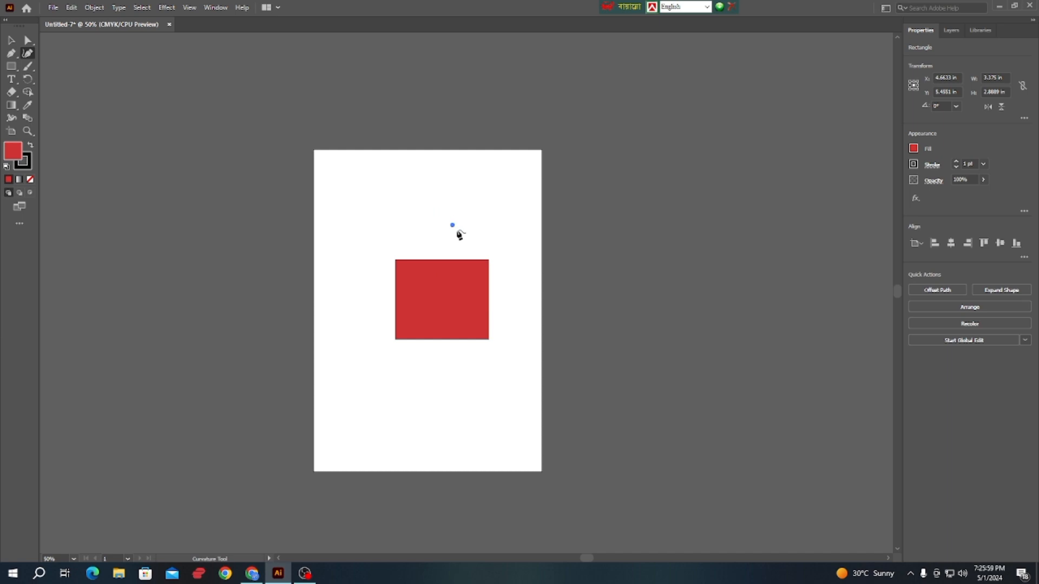
click(425, 222)
click(361, 267)
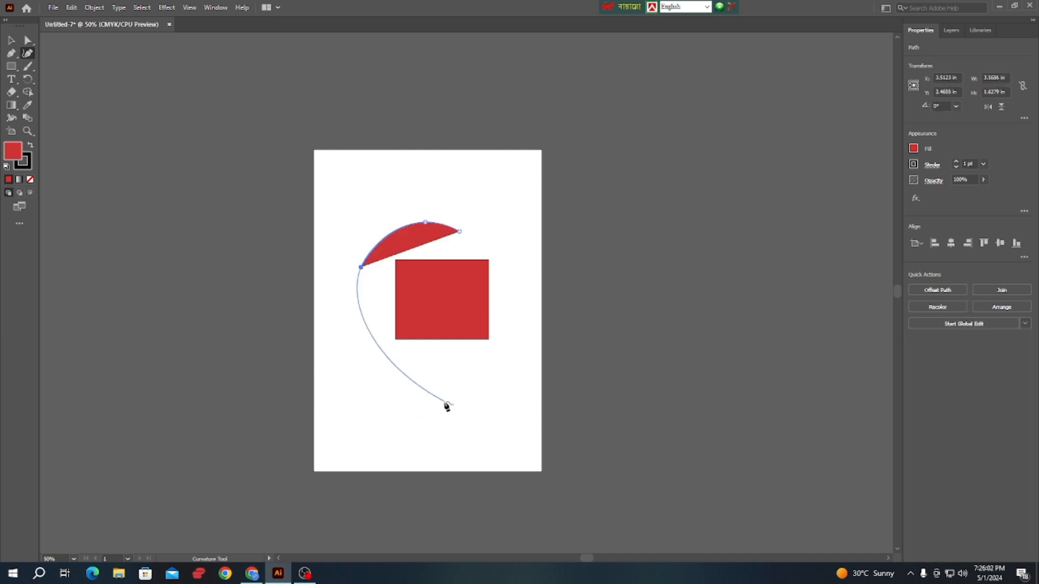
click(465, 401)
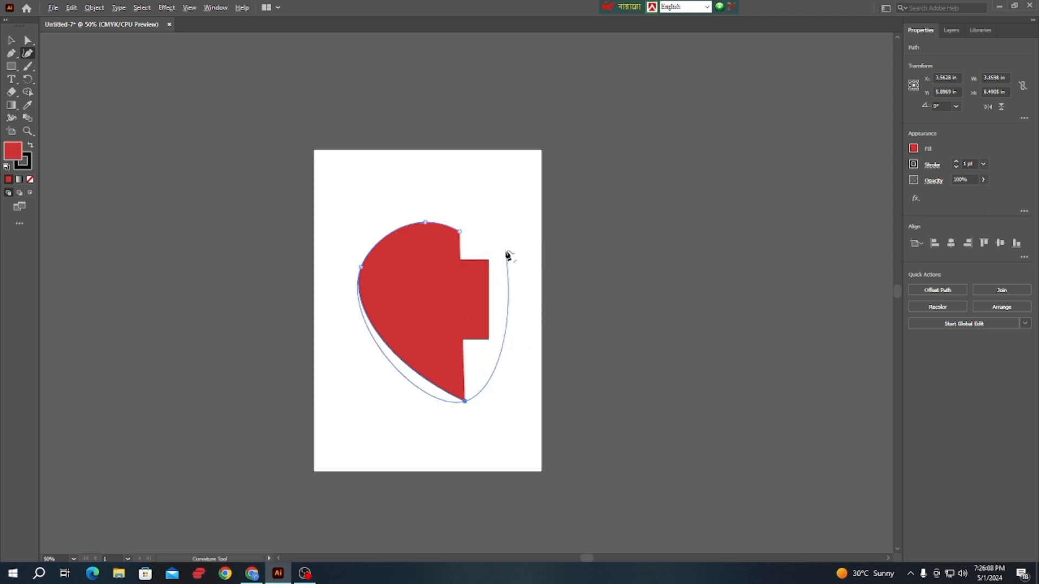
click(504, 240)
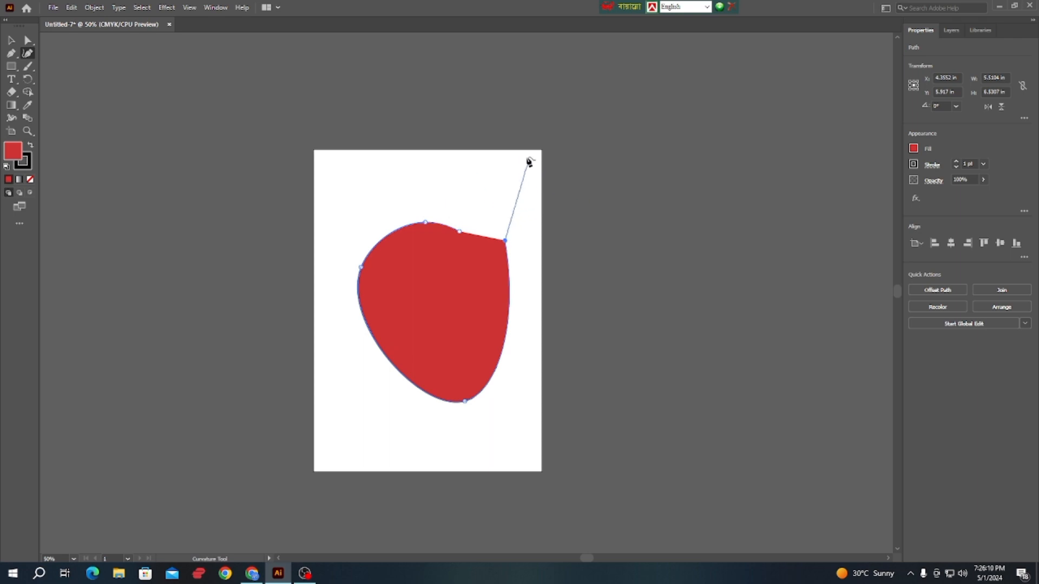
click(517, 88)
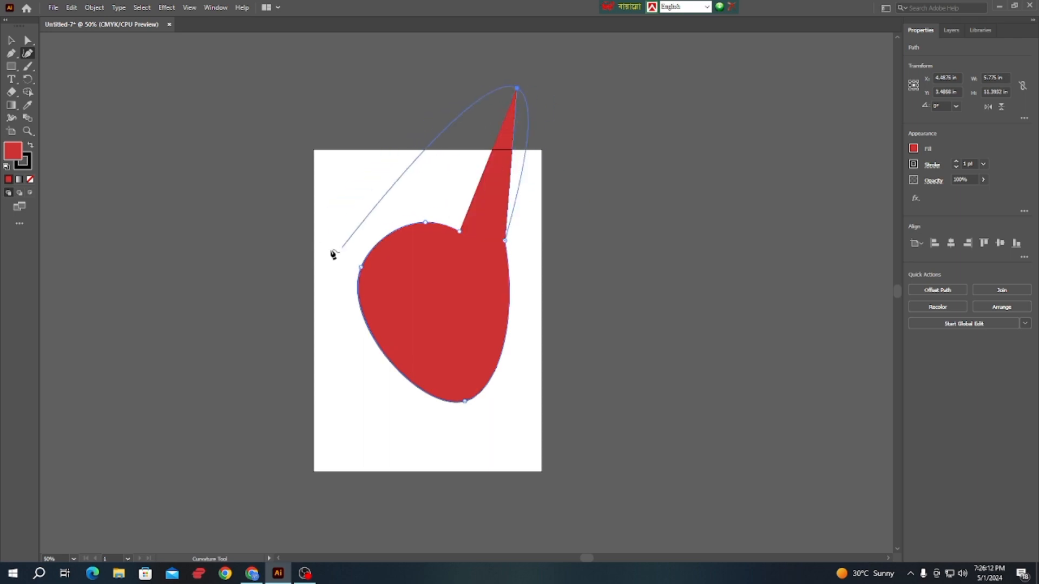
click(334, 282)
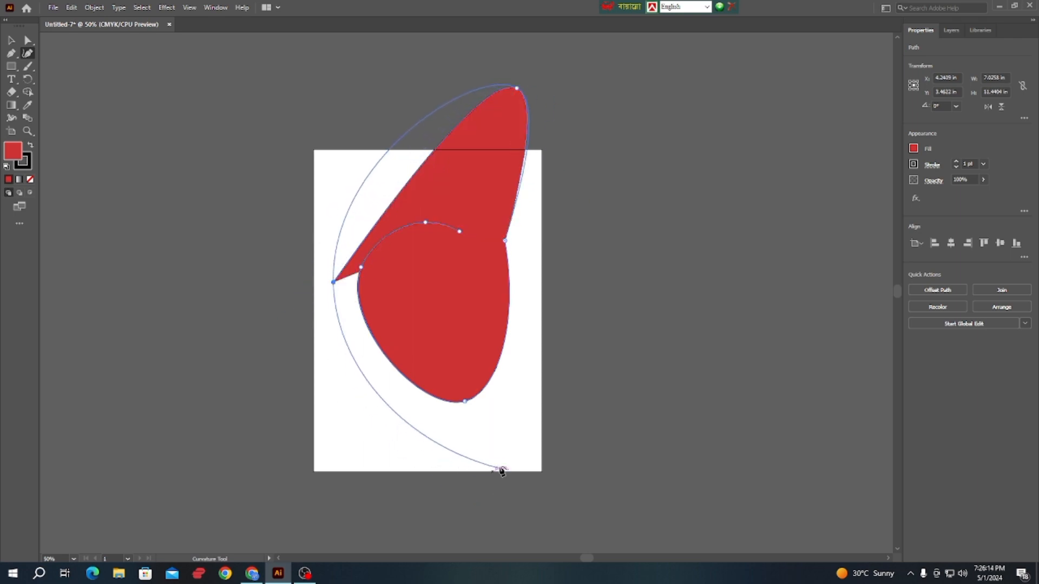
click(505, 438)
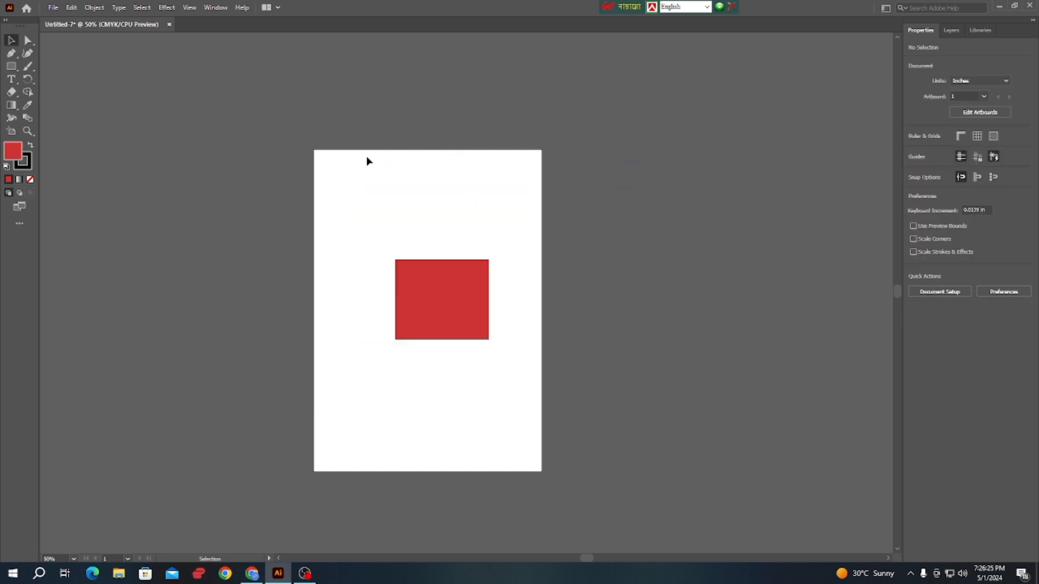
- Replace the red rectangle with a red ellipse about 3.2 by 3.5 in near the artboard's center
click(466, 299)
key(Delete)
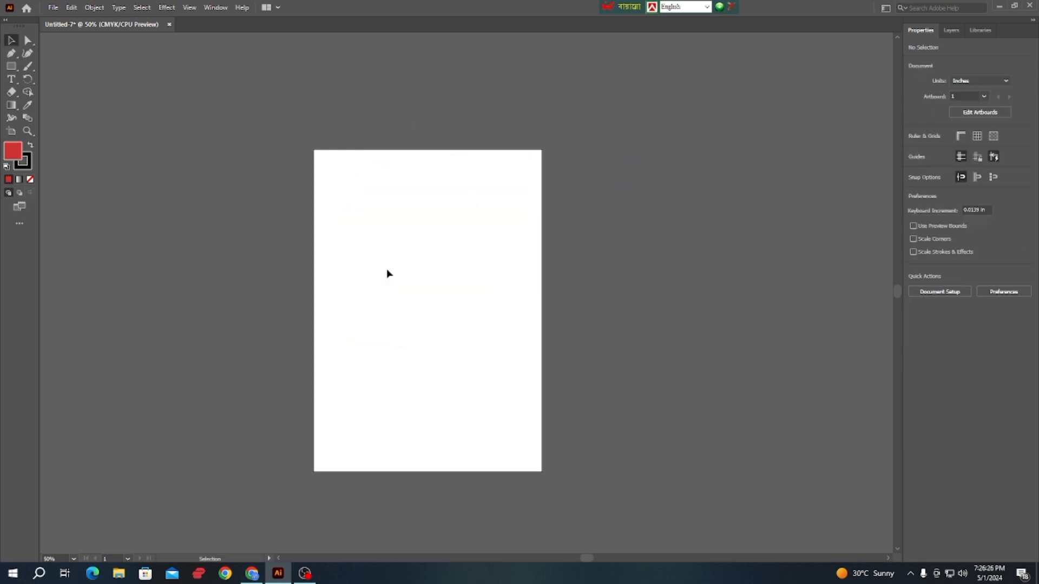
click(11, 66)
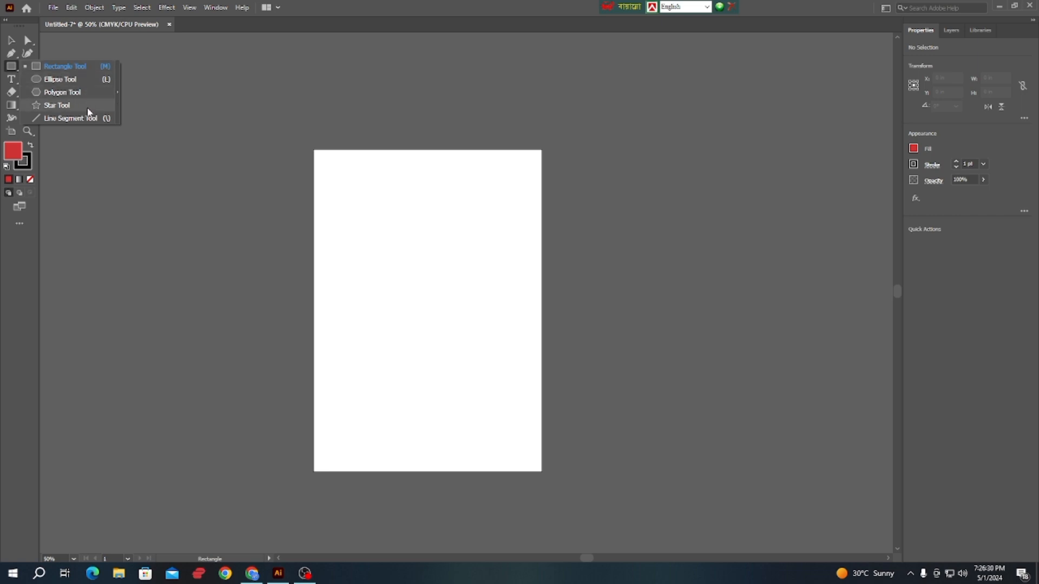
click(87, 82)
drag(378, 259, 467, 356)
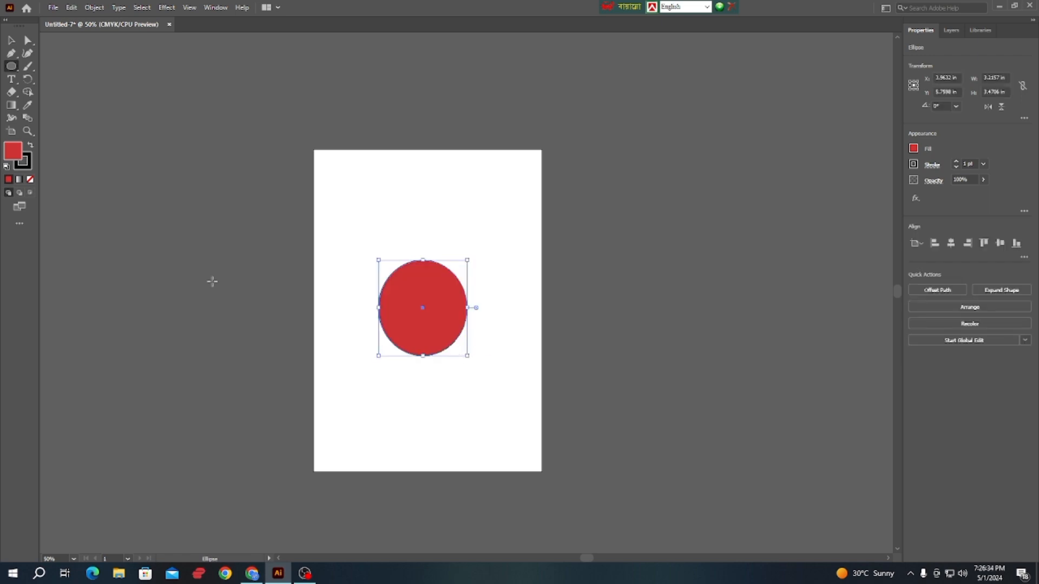
- Draw two red five-pointed stars, each about 2.9 by 3 in, side by side above the ellipse with the Star tool
click(10, 67)
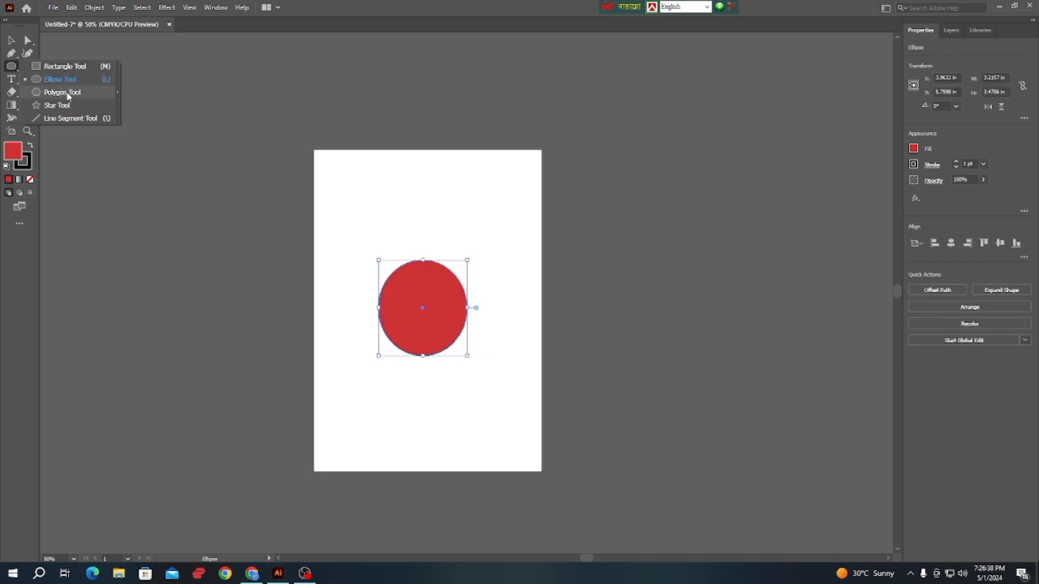
click(57, 105)
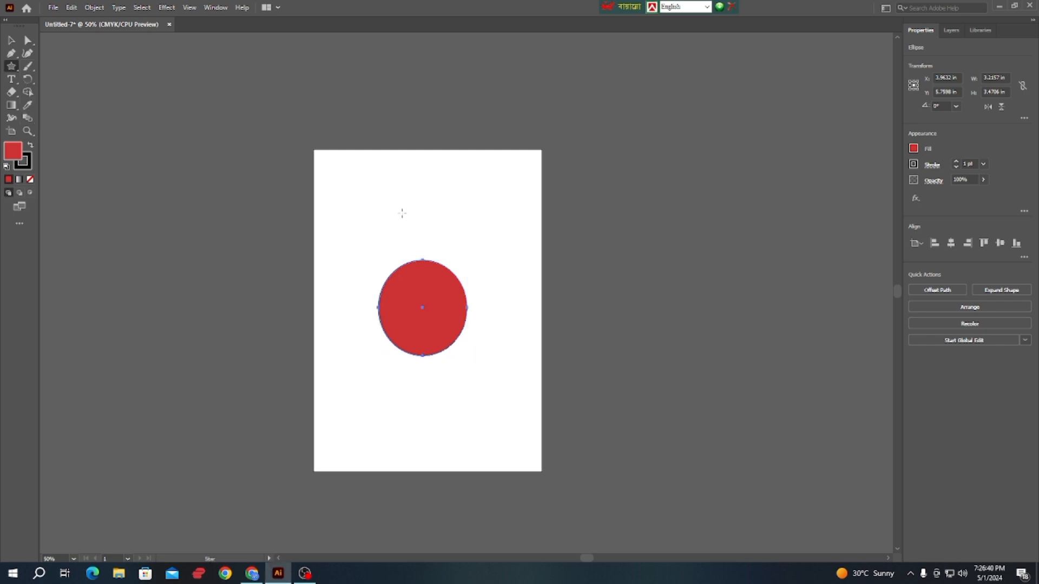
drag(392, 200, 428, 225)
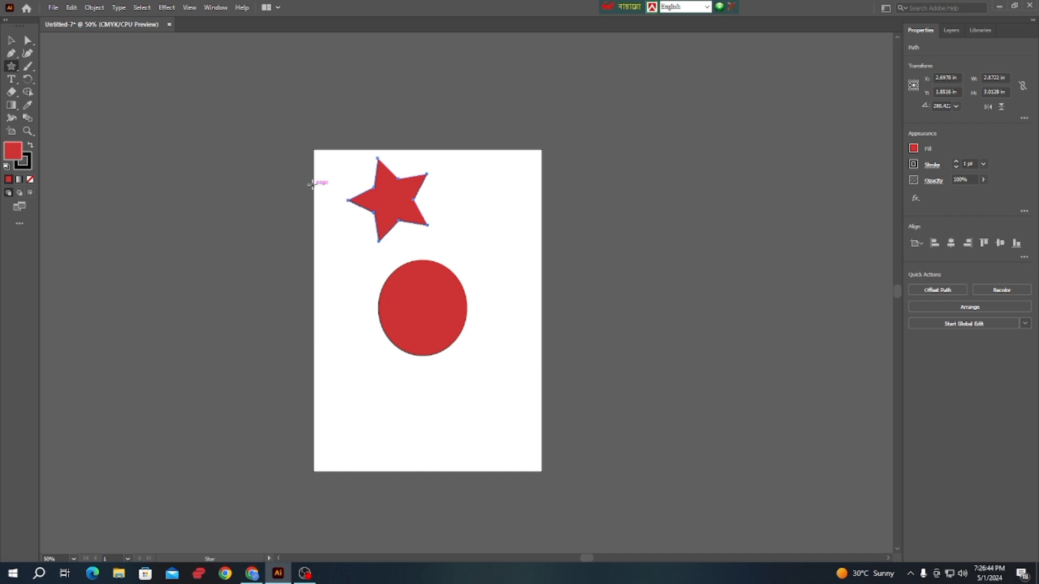
drag(488, 180, 498, 222)
key(v)
- Open the JPG portrait of the woman with long dark hair and a white blouse from last month's files in Downloads
click(53, 8)
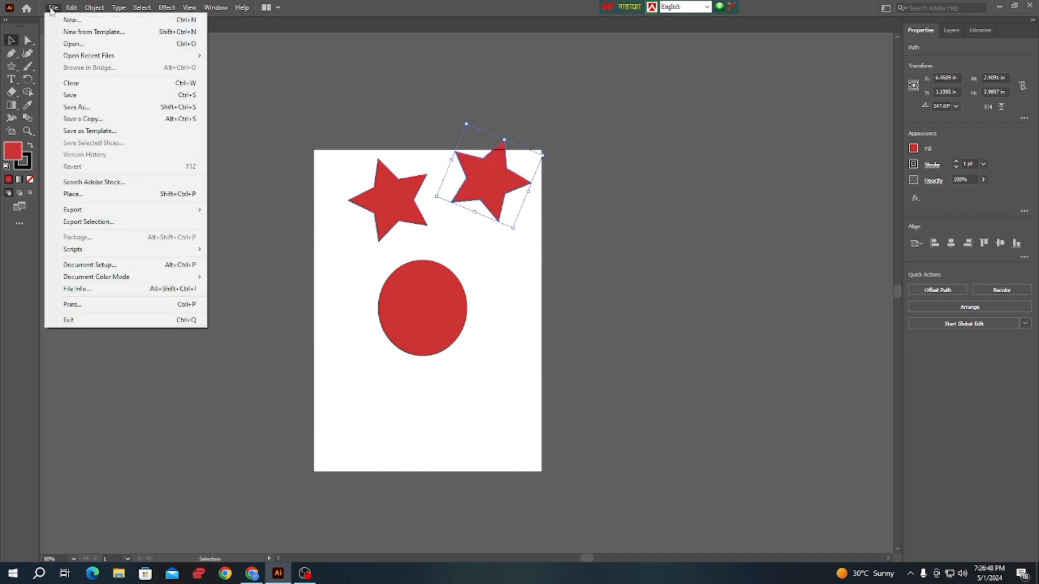
click(69, 44)
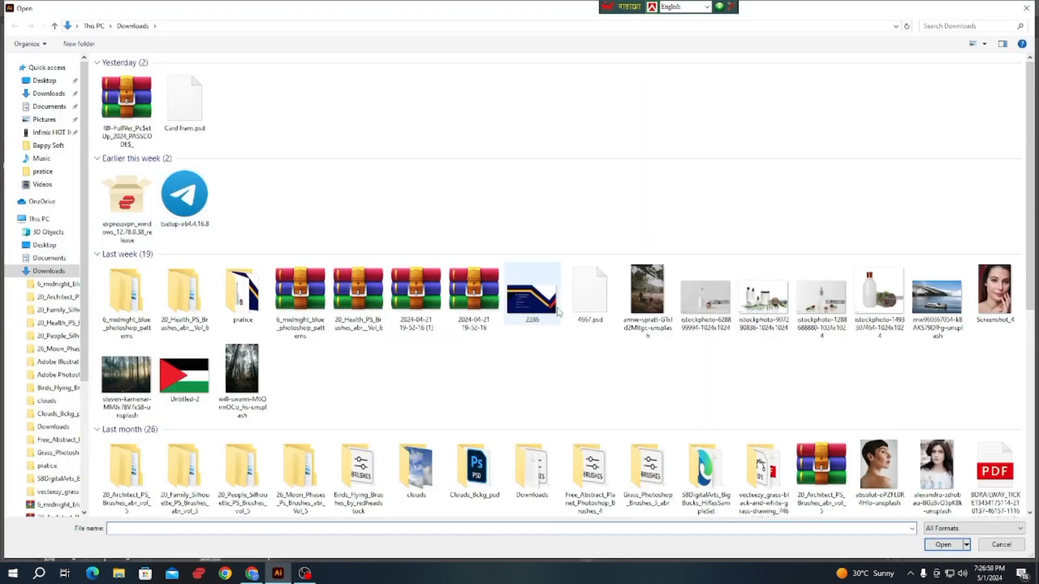
scroll(995, 324, down, 2)
click(937, 357)
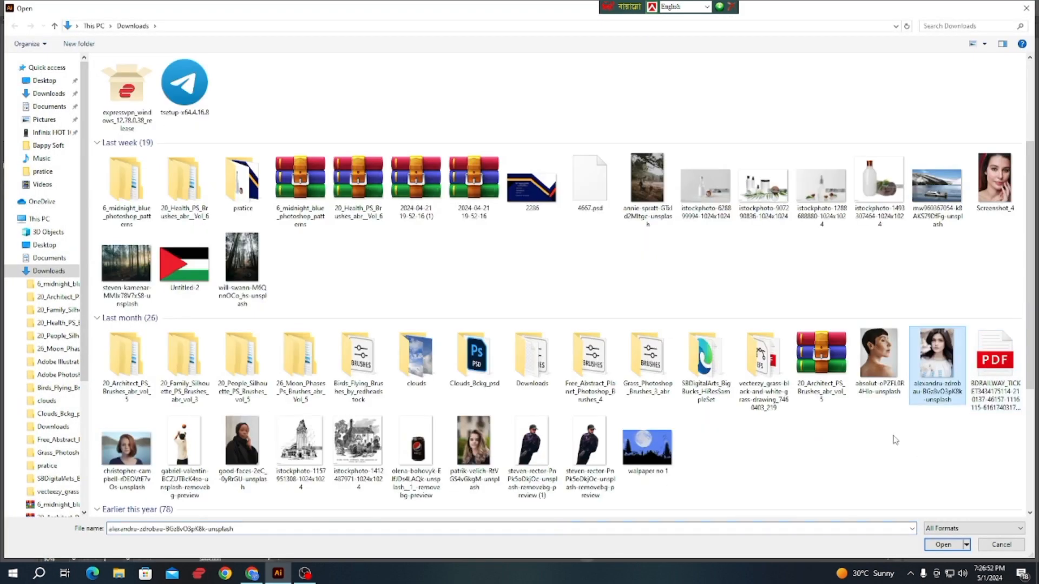
click(942, 544)
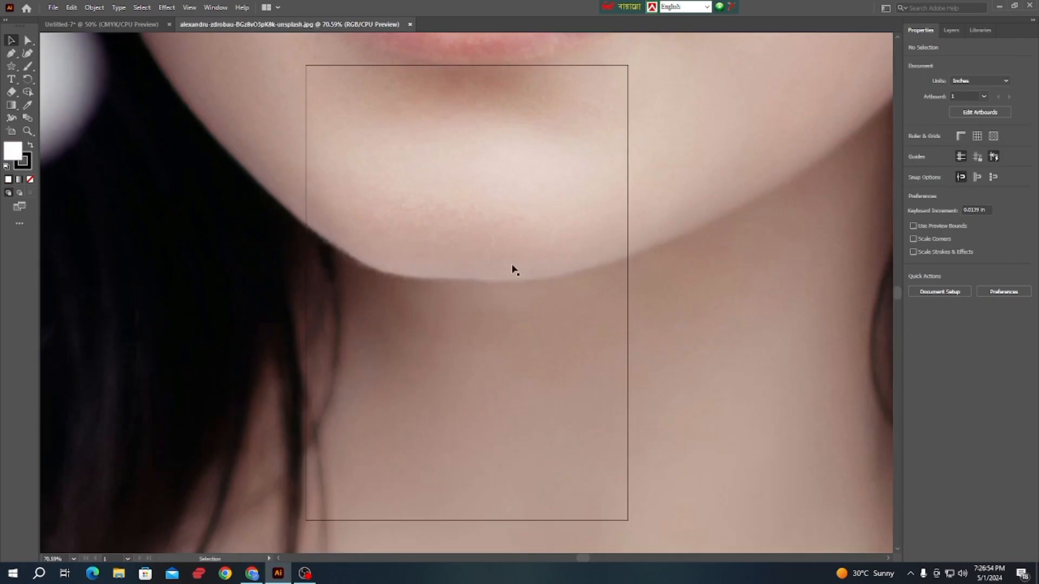
- Scale the portrait photo down proportionally to about 5.03 by 7.57 in and place it within the artboard, slightly right of center
scroll(511, 273, down, 10)
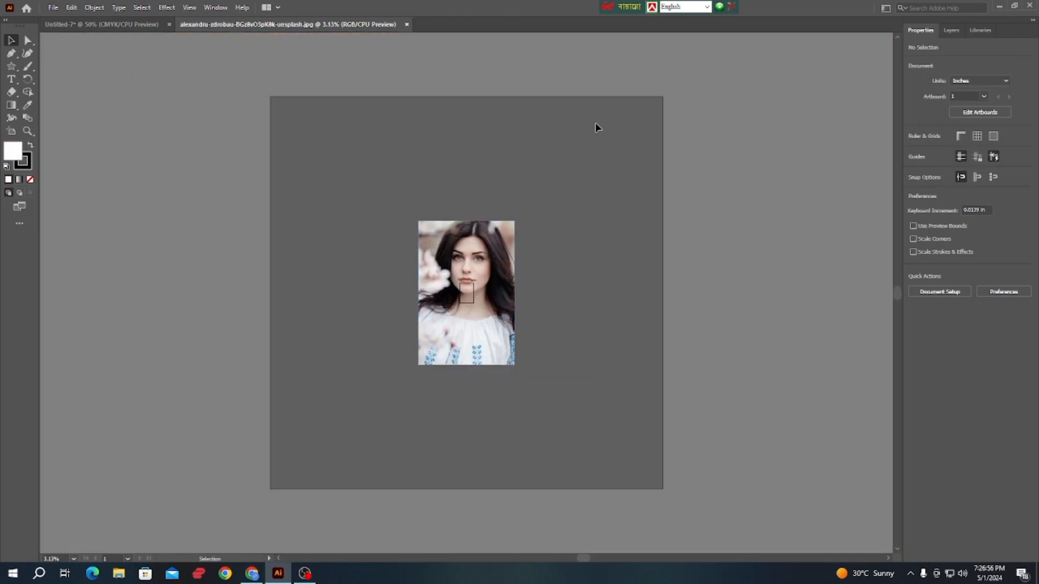
drag(517, 234, 493, 263)
scroll(462, 335, up, 9)
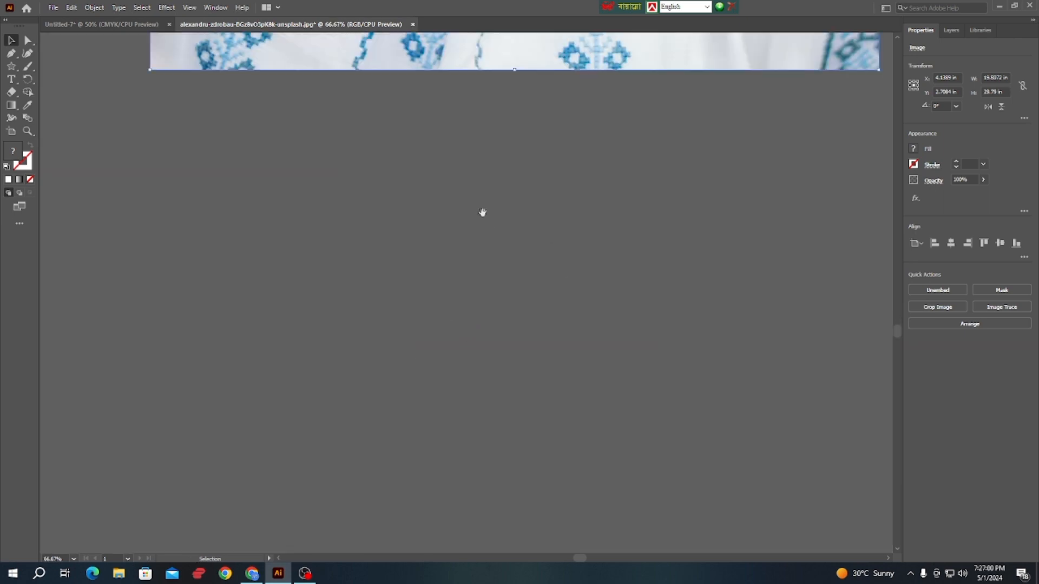
drag(482, 212, 431, 453)
scroll(471, 394, down, 4)
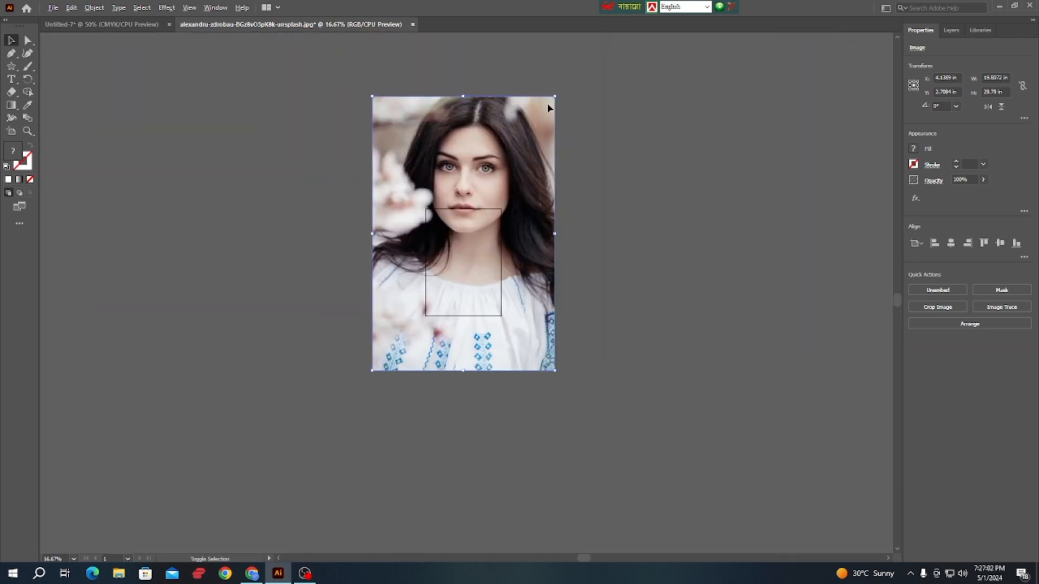
drag(554, 96, 487, 211)
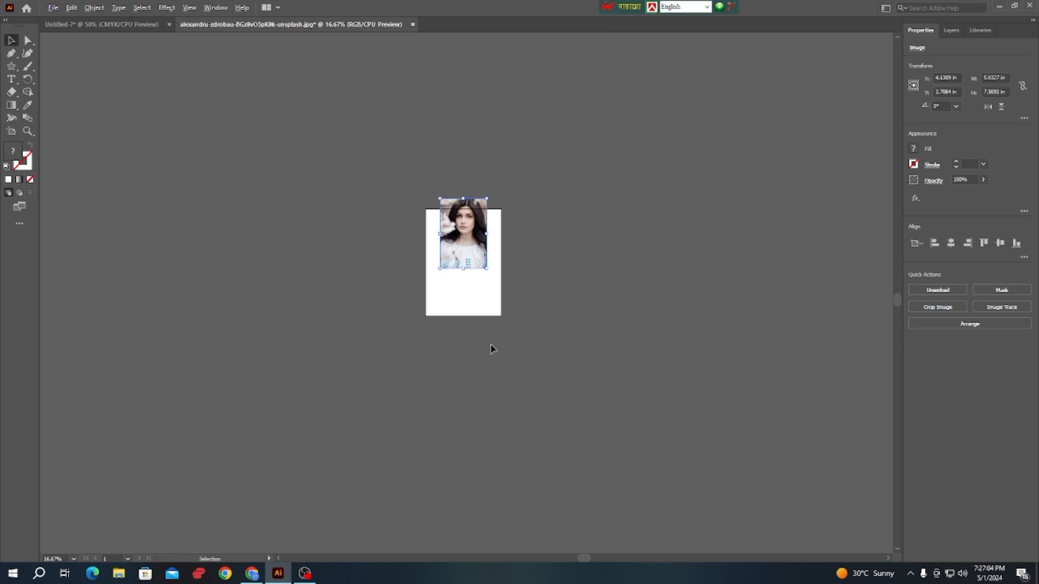
scroll(489, 341, up, 4)
scroll(473, 284, up, 4)
mouse_move(374, 116)
mouse_down()
mouse_move(409, 227)
mouse_move(499, 215)
mouse_up()
- Try drawing a three-point Pen path from the woman's nose down to her neckline and undo it
click(11, 53)
click(421, 147)
click(431, 204)
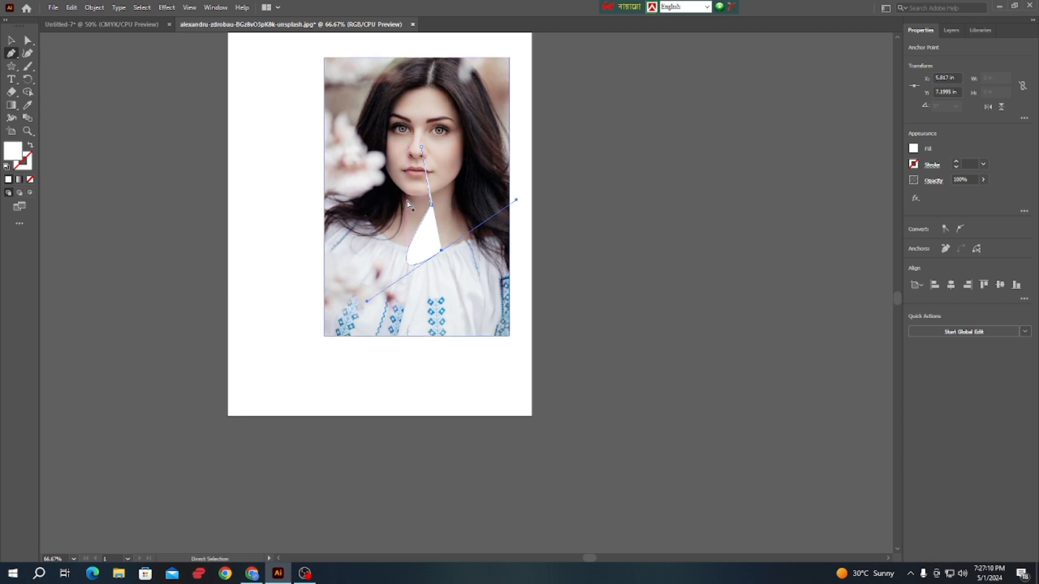
key(ctrl+z)
key(ctrl+z)
key(ctrl+z)
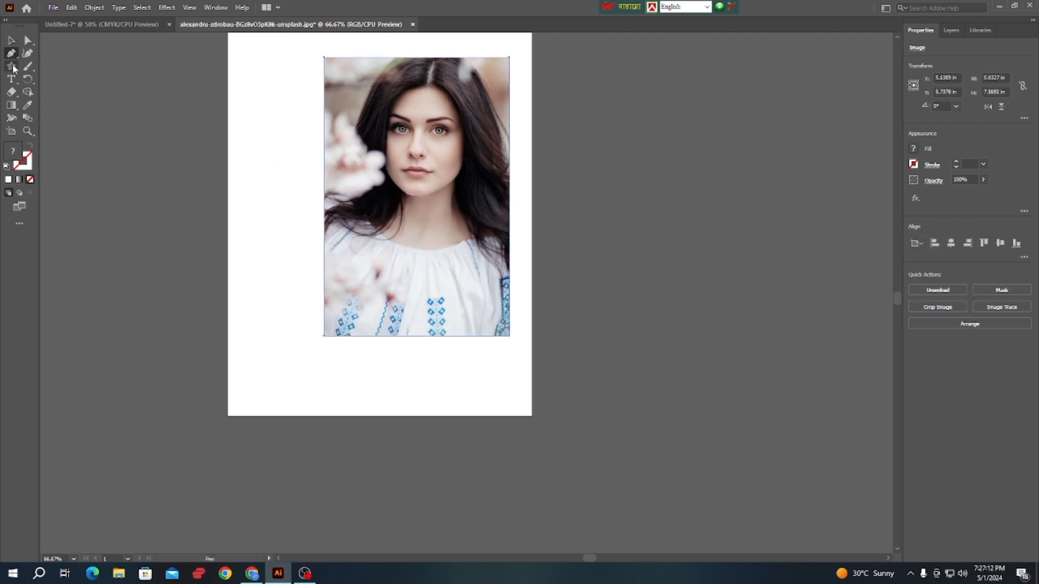
- Move the portrait photo off the artboard to its right and delete it
click(12, 40)
scroll(428, 171, up, 3)
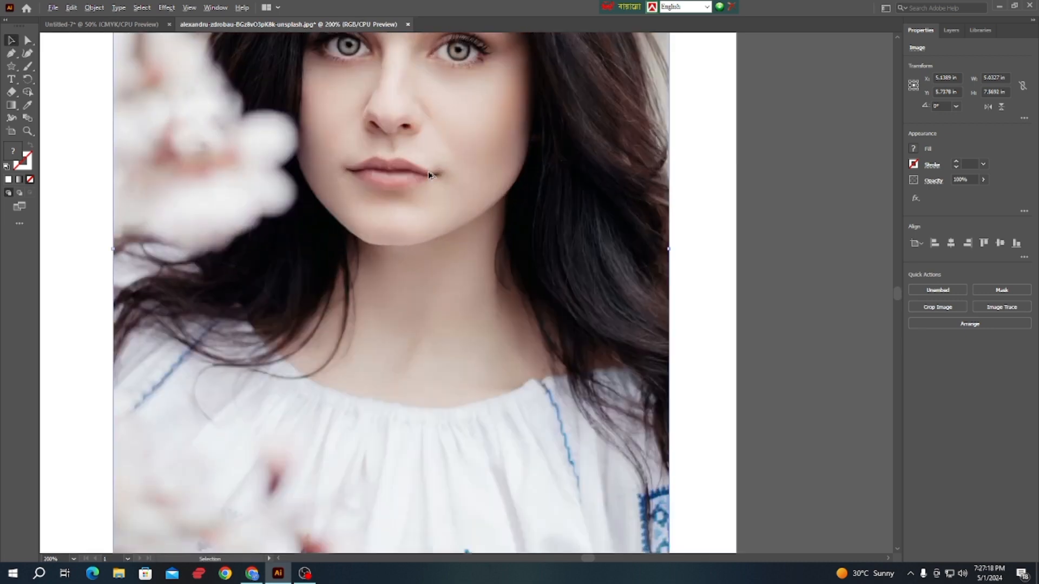
scroll(429, 172, down, 4)
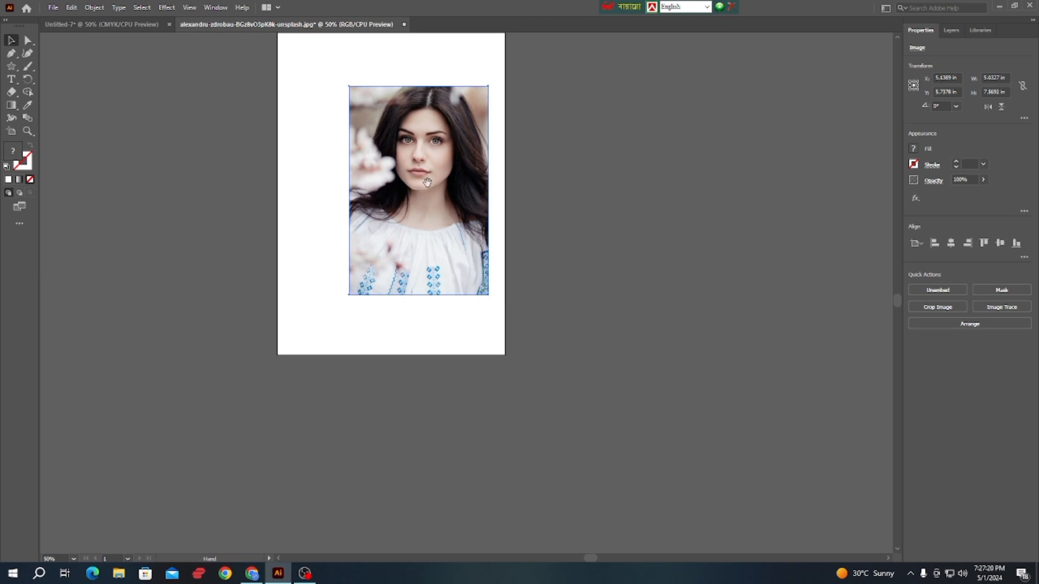
drag(425, 183, 422, 227)
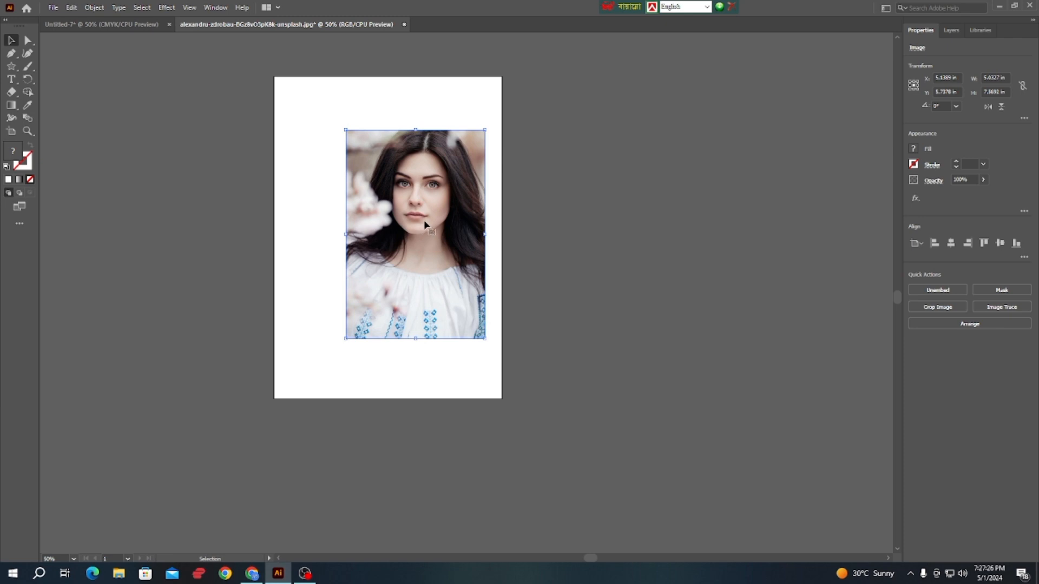
drag(423, 220, 618, 245)
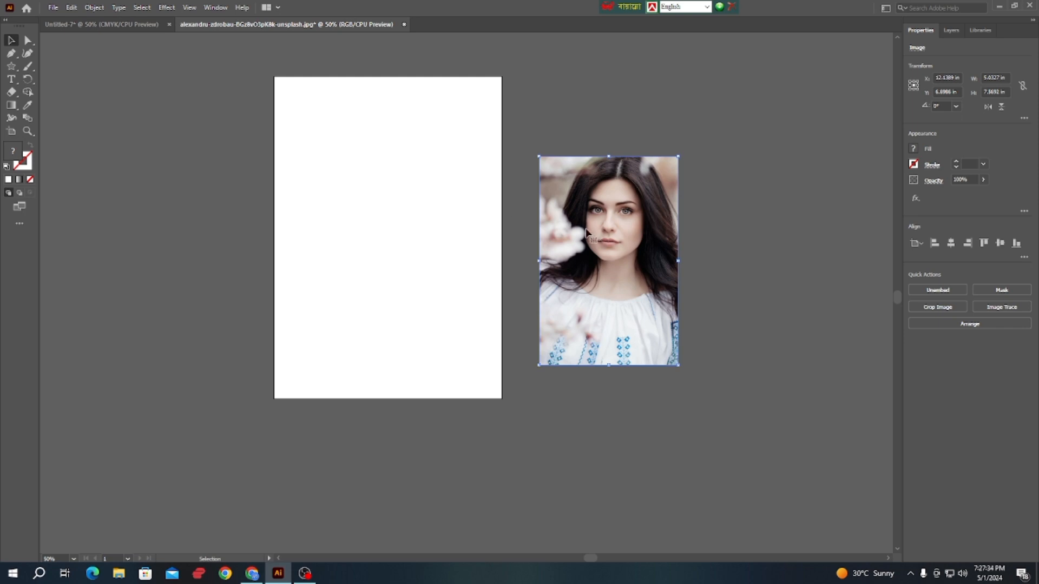
drag(237, 70, 499, 395)
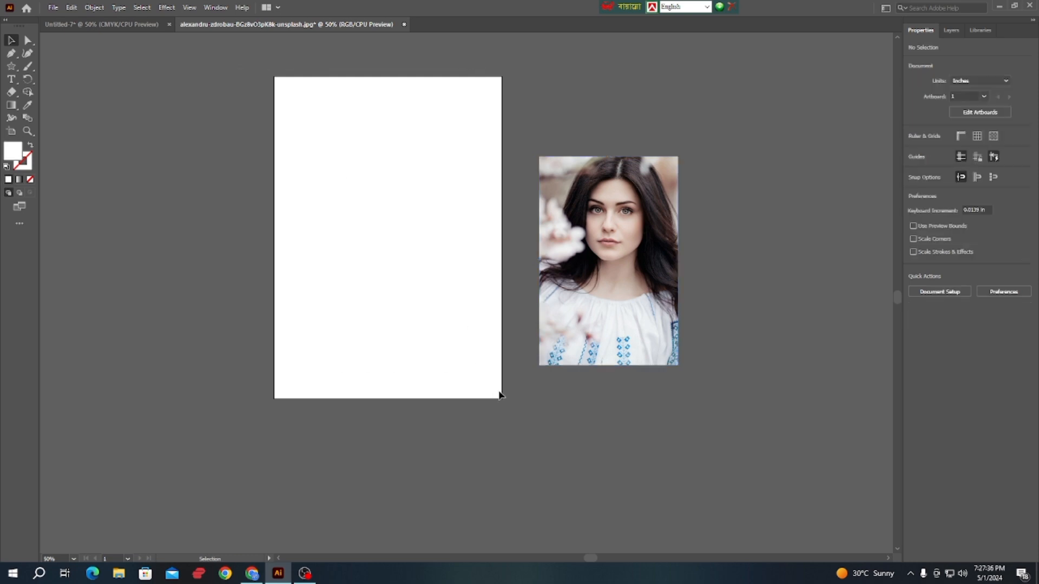
click(599, 269)
key(Delete)
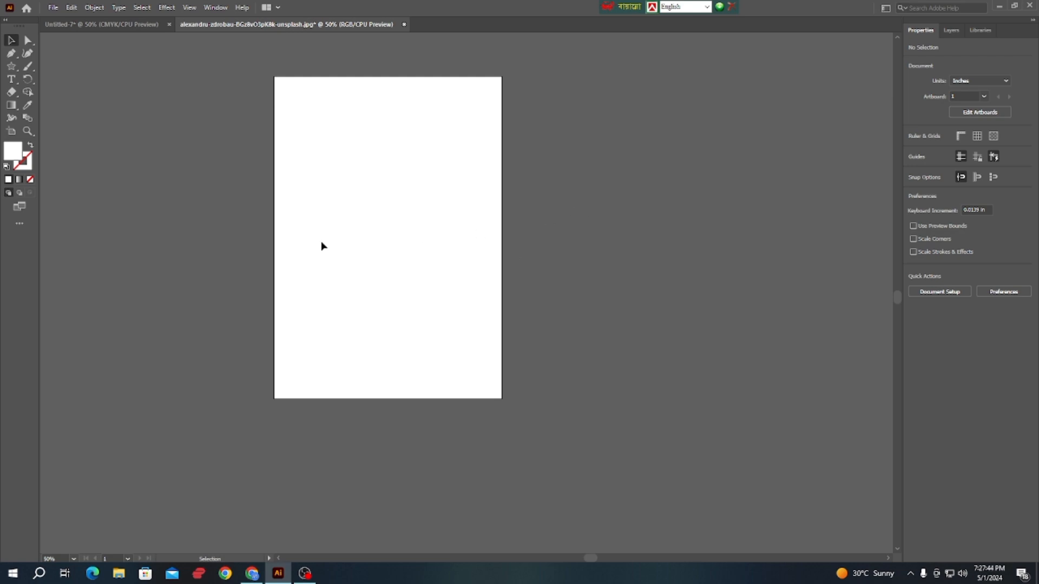
- Switch through the Rectangle and Paintbrush tools to the Blob Brush and paint a short test stroke near the artboard's center
drag(16, 68, 52, 64)
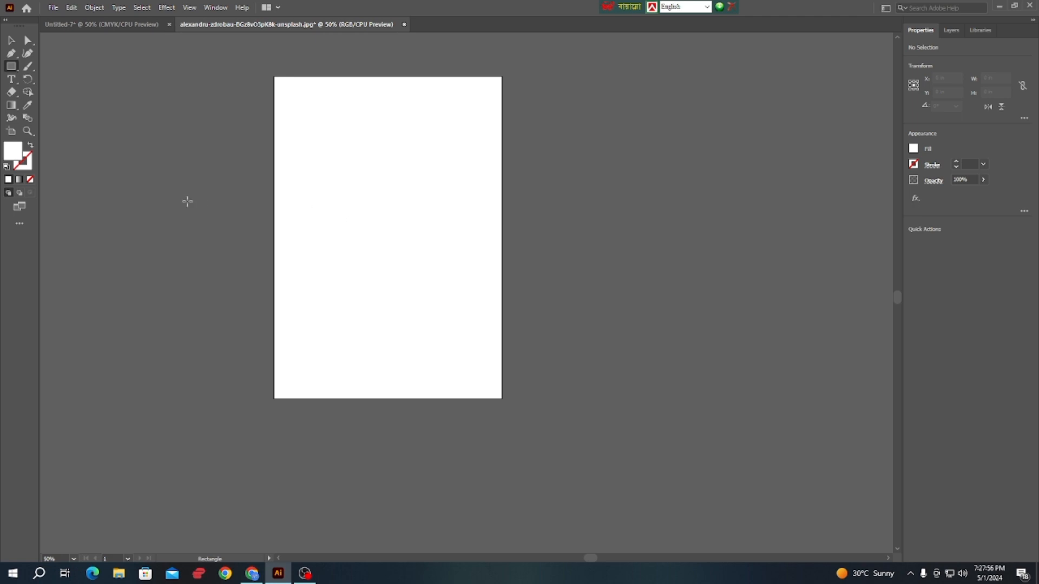
click(27, 66)
click(83, 67)
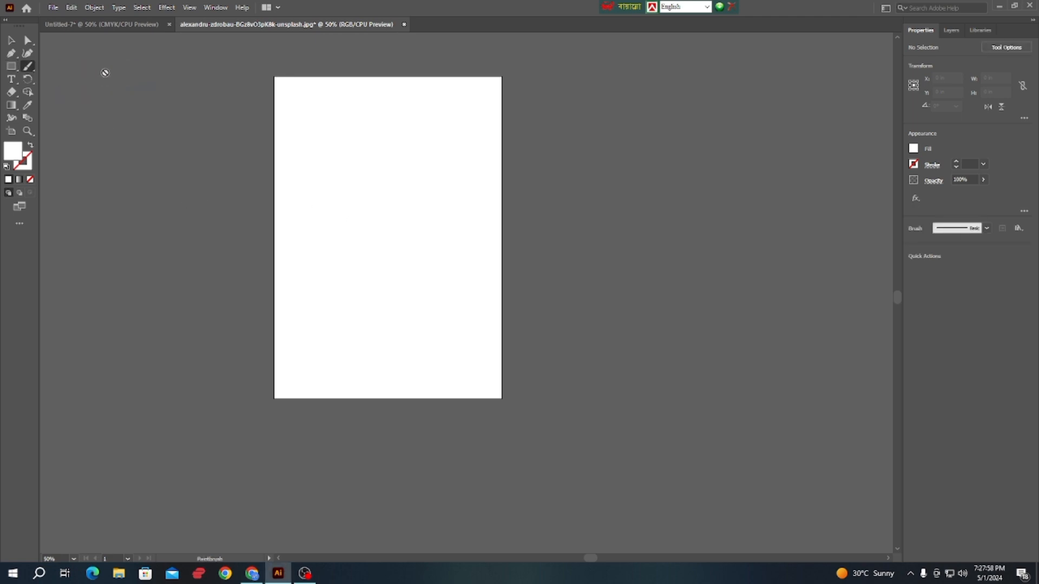
drag(33, 64, 81, 79)
drag(397, 238, 385, 220)
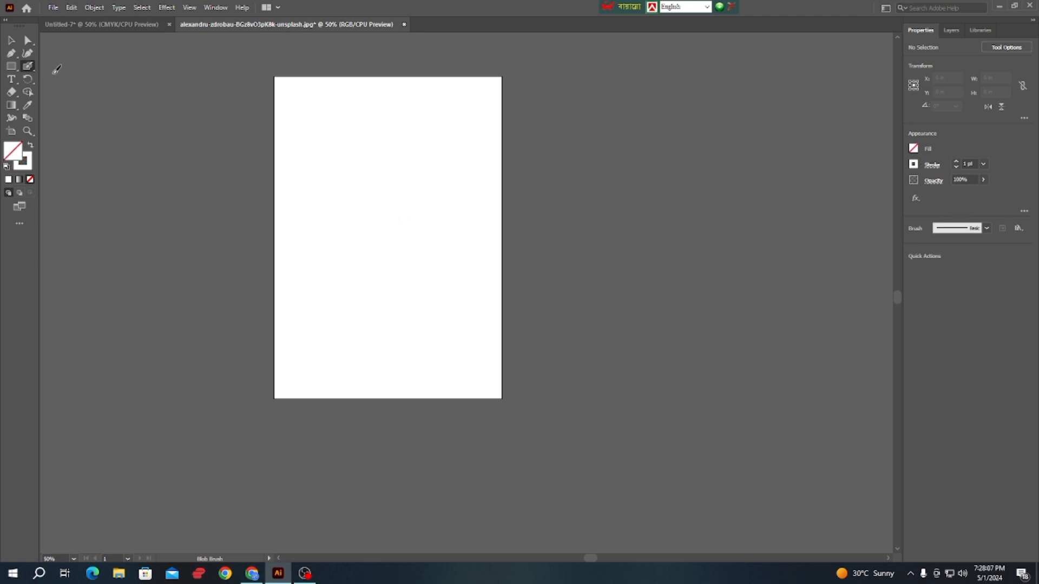
- Set no fill and a black stroke for the Blob Brush and paint three looping freeform strokes on the artboard
double_click(21, 151)
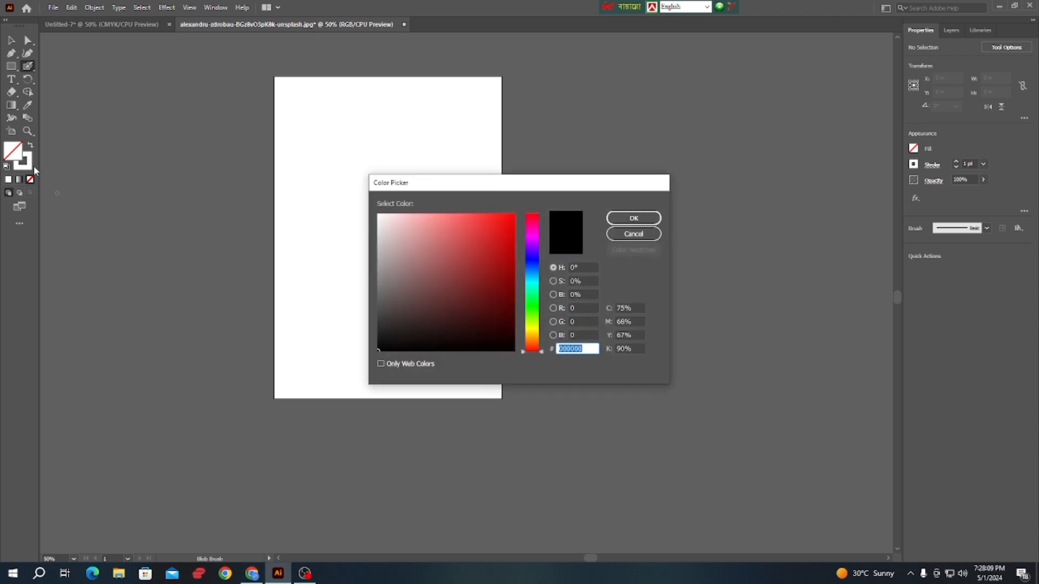
click(634, 218)
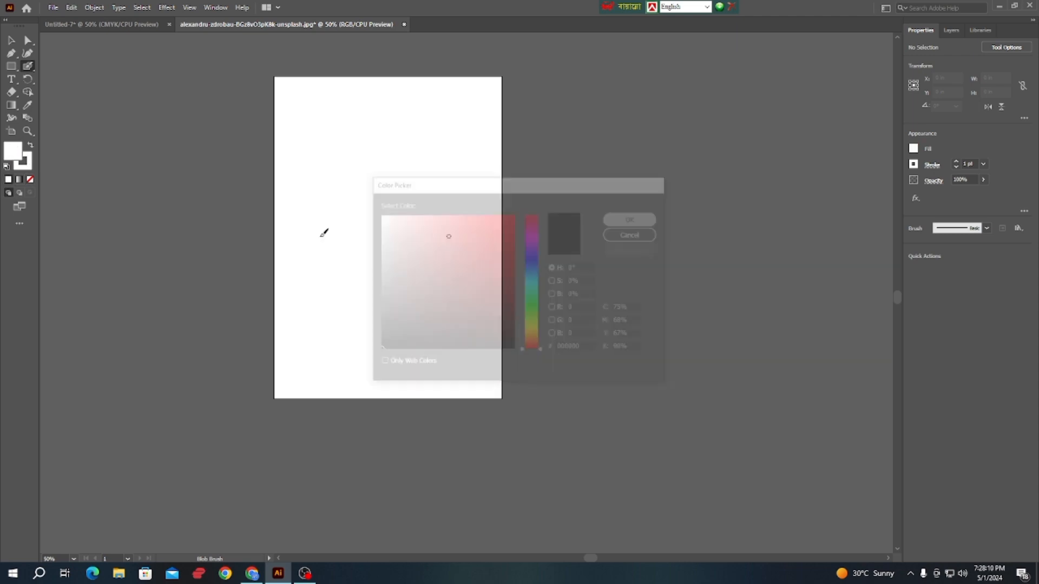
click(29, 168)
key(slash)
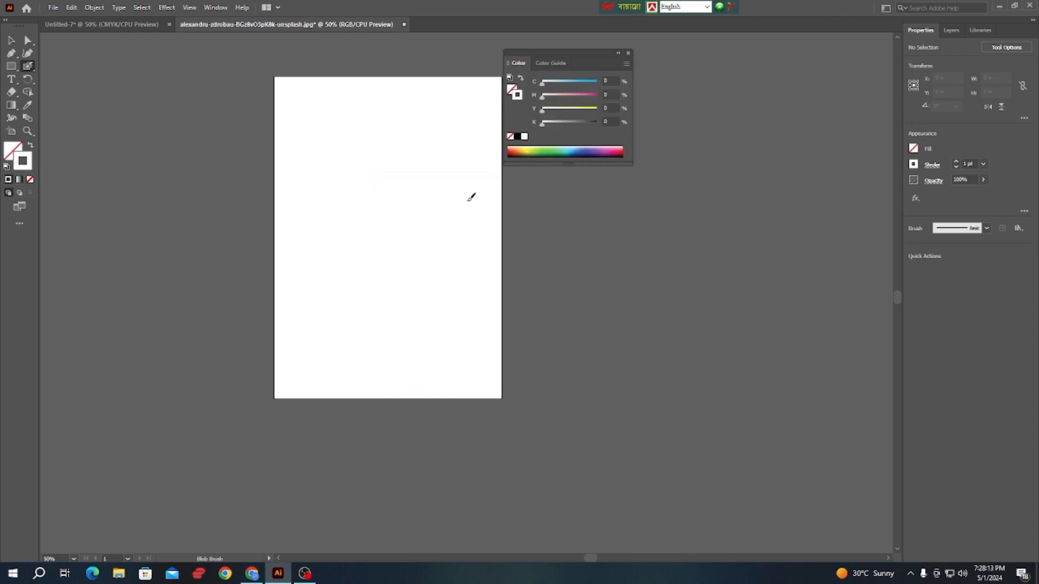
click(517, 136)
mouse_move(320, 172)
mouse_down()
mouse_move(404, 217)
mouse_move(344, 194)
mouse_up()
drag(382, 163, 448, 171)
mouse_move(338, 291)
mouse_down()
mouse_move(466, 313)
mouse_move(379, 250)
mouse_up()
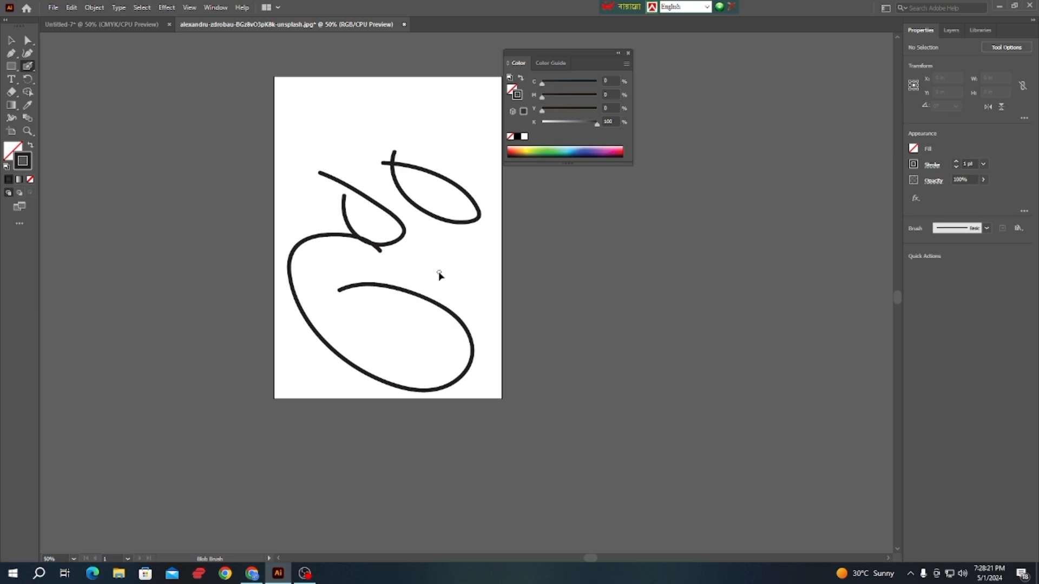
- Paint nine straight, mostly horizontal black Blob Brush lines across the artboard, extending several past its right edge
mouse_move(438, 269)
mouse_down()
mouse_move(441, 292)
mouse_move(426, 256)
mouse_move(514, 250)
mouse_up()
drag(286, 132, 475, 132)
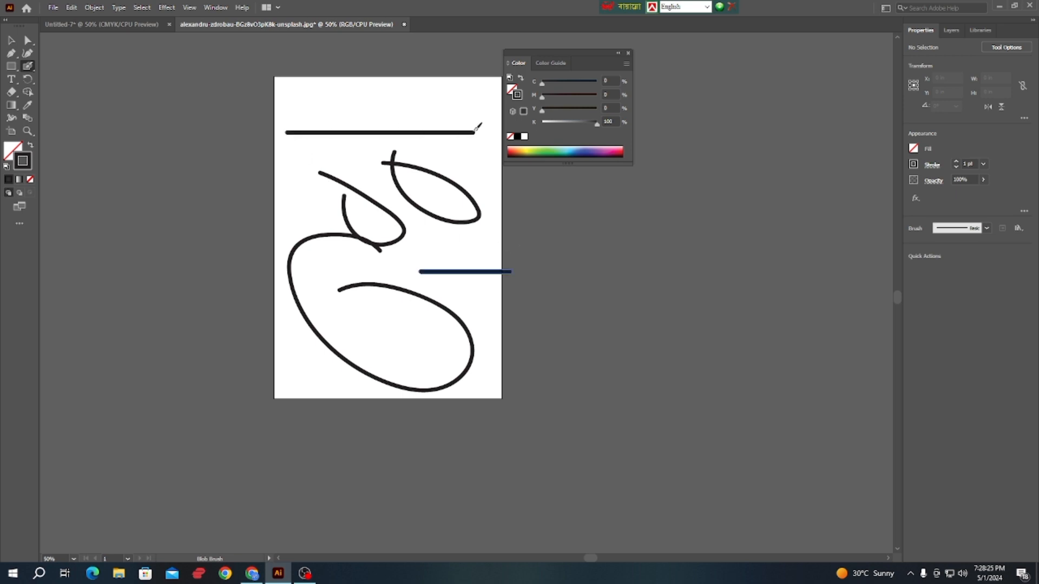
drag(331, 95, 427, 103)
drag(371, 130, 489, 128)
drag(295, 169, 485, 168)
drag(278, 162, 492, 161)
drag(330, 225, 574, 225)
drag(312, 257, 569, 257)
drag(324, 274, 581, 274)
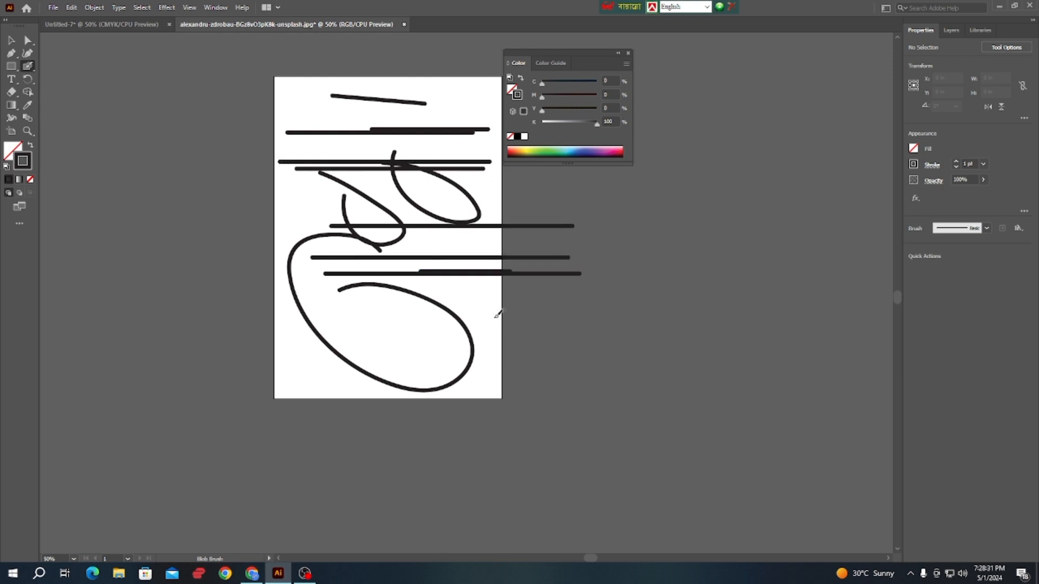
- Paint three long vertical Blob Brush lines to the right of the artboard and three horizontal ones below it
drag(690, 132, 689, 424)
drag(711, 103, 711, 554)
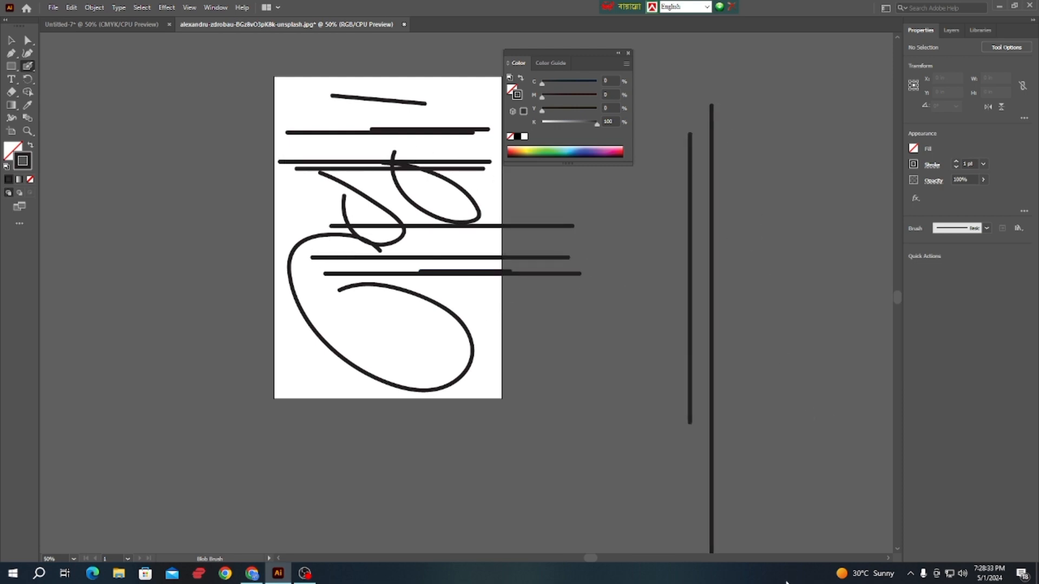
drag(722, 128, 722, 443)
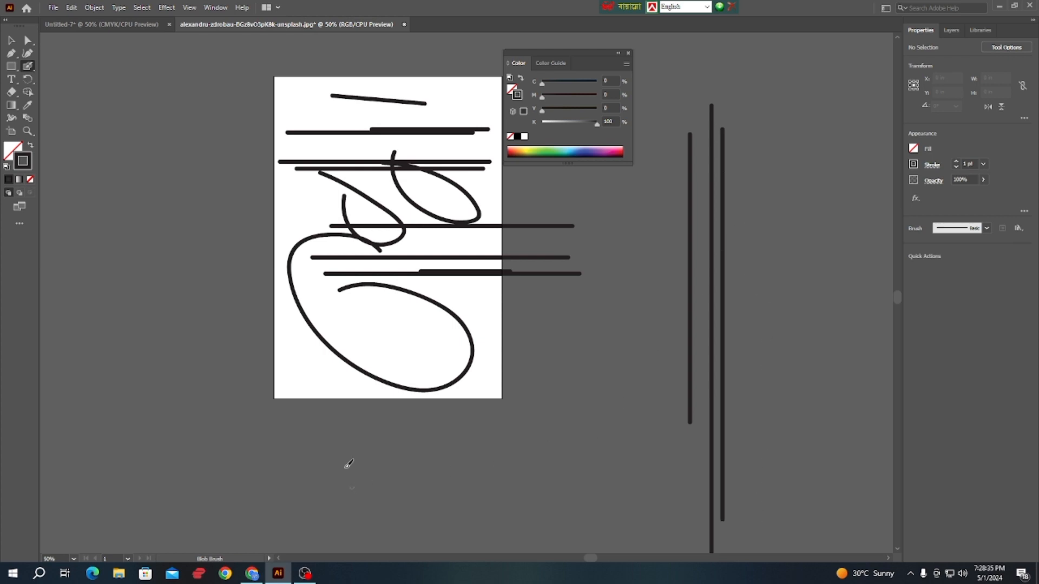
drag(322, 433, 628, 433)
drag(341, 448, 633, 448)
drag(344, 474, 671, 475)
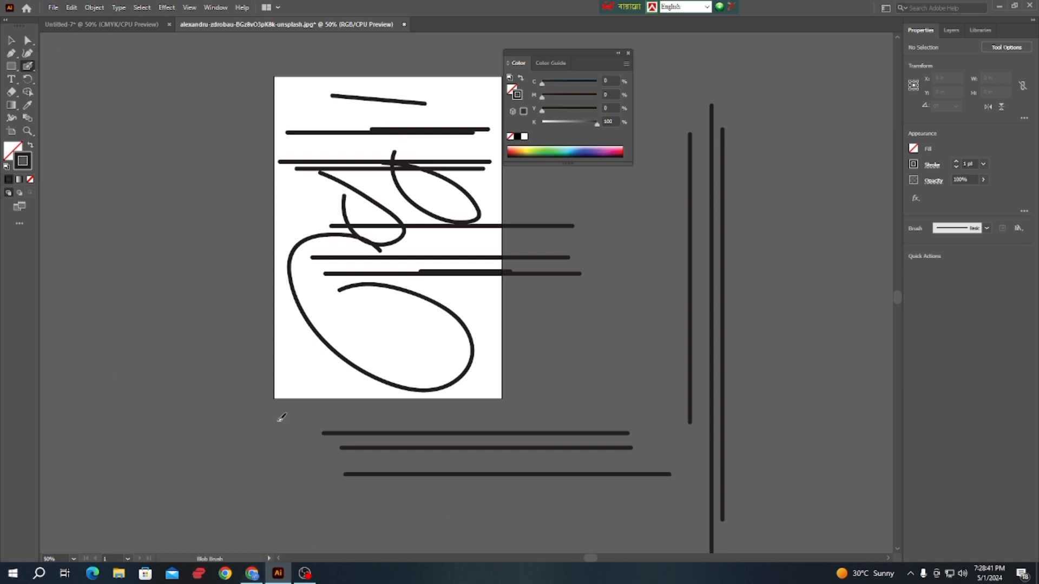
- Move the color controls away from the artboard and examine the available brushes and the types offered for a new brush
drag(577, 53, 741, 52)
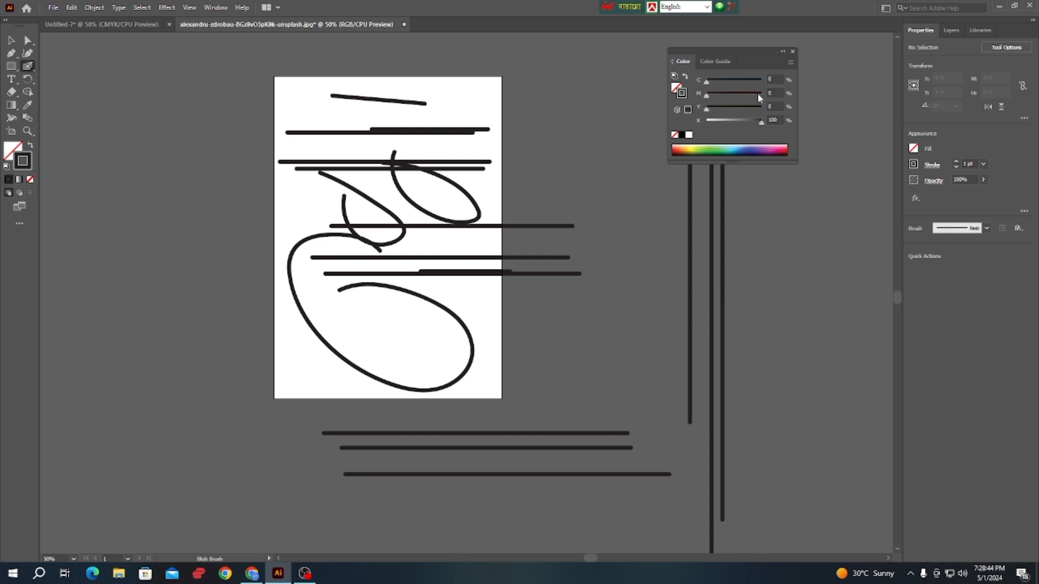
click(987, 227)
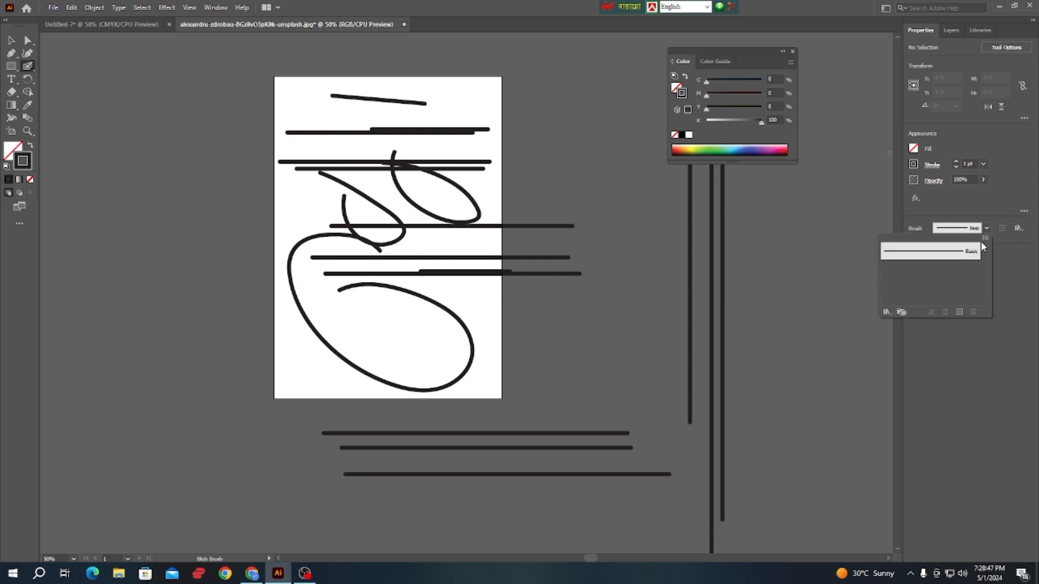
click(959, 313)
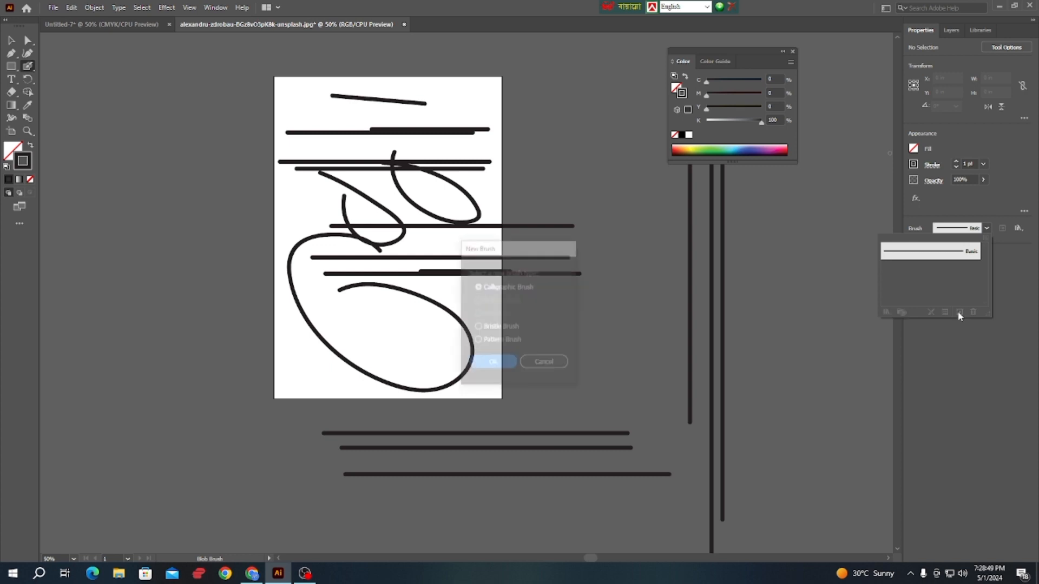
click(543, 364)
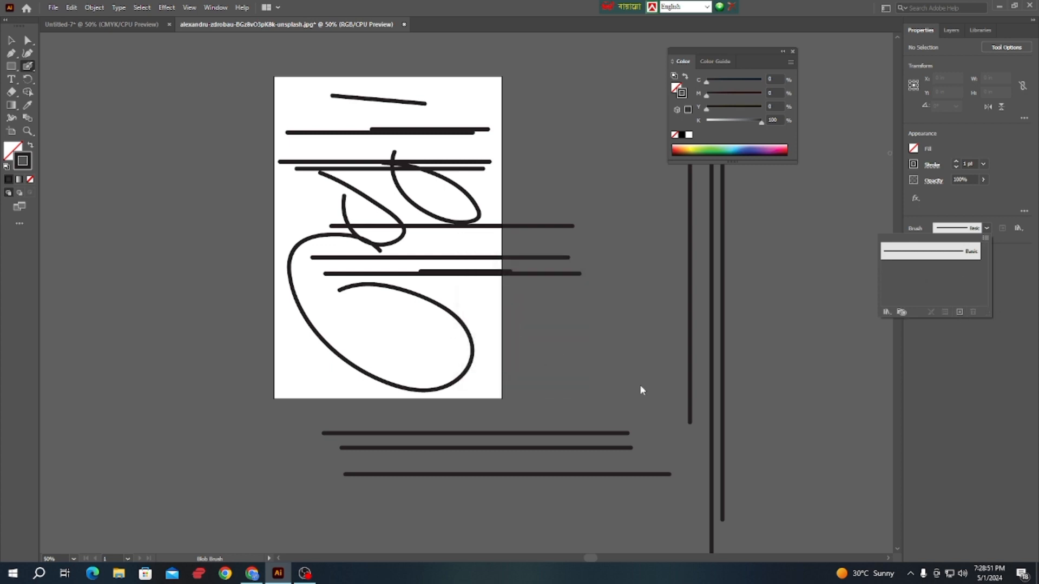
- Add a point text object reading "hghg" in the empty canvas beside the artboard with the Type tool
click(30, 66)
drag(11, 79, 68, 84)
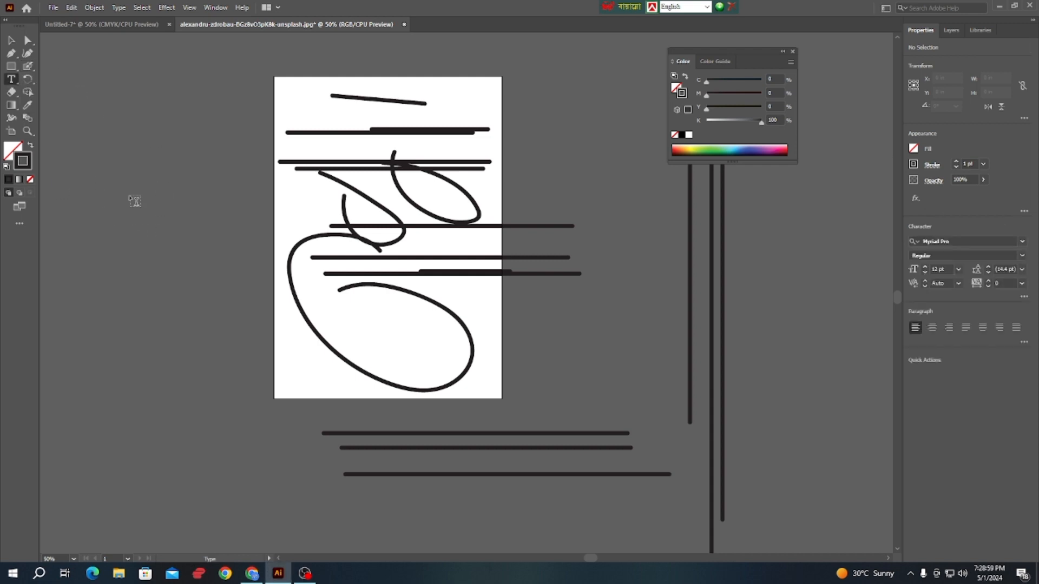
scroll(303, 318, up, 3)
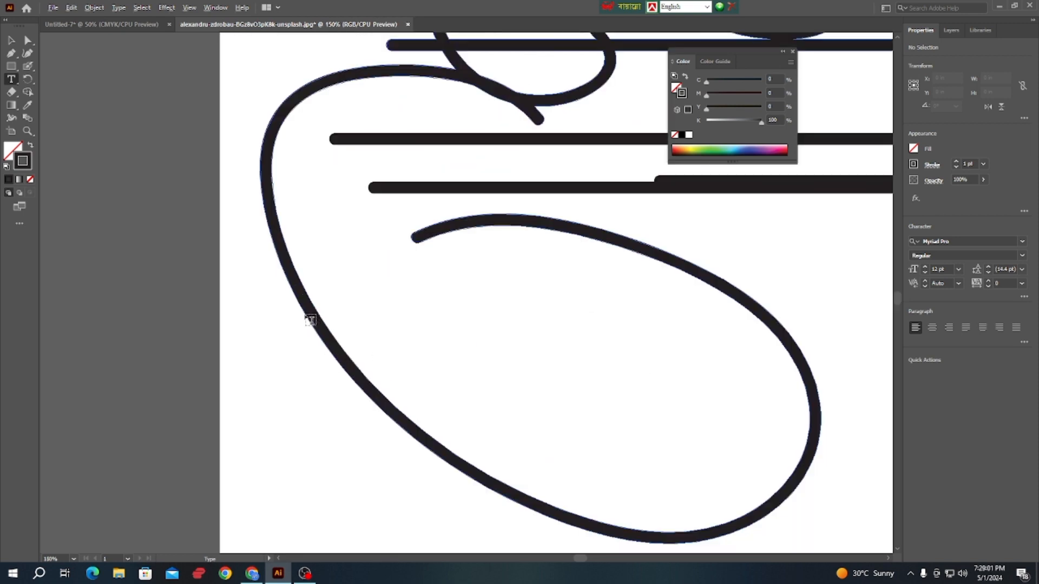
drag(261, 324, 332, 205)
click(139, 245)
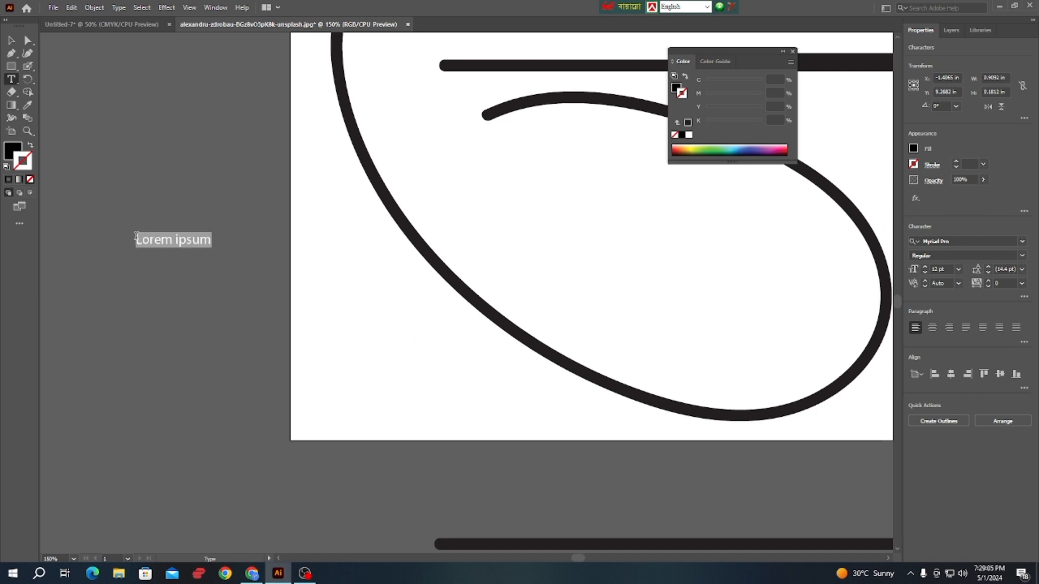
key(BackSpace)
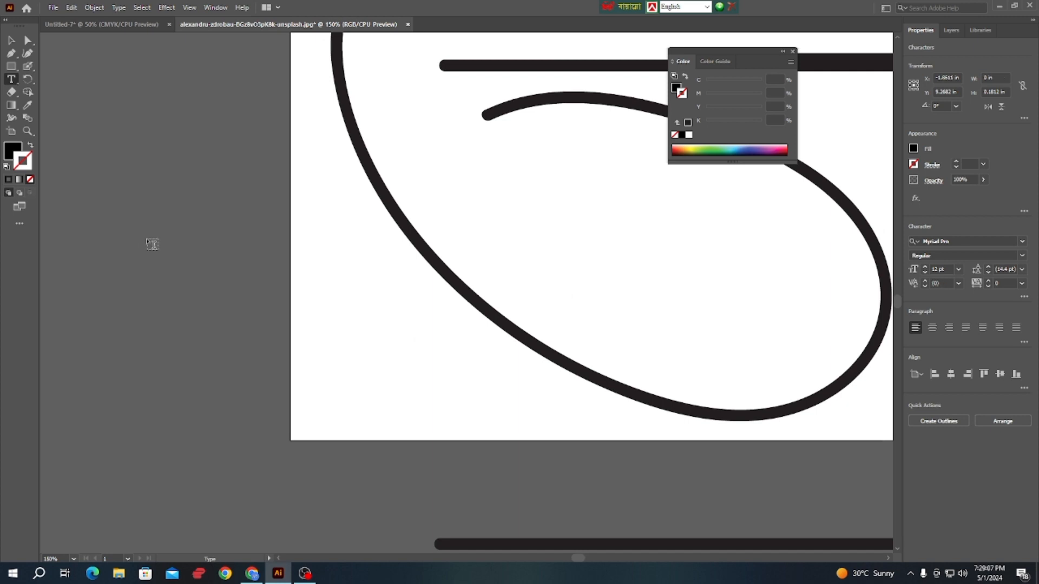
text(hghg)
key(Escape)
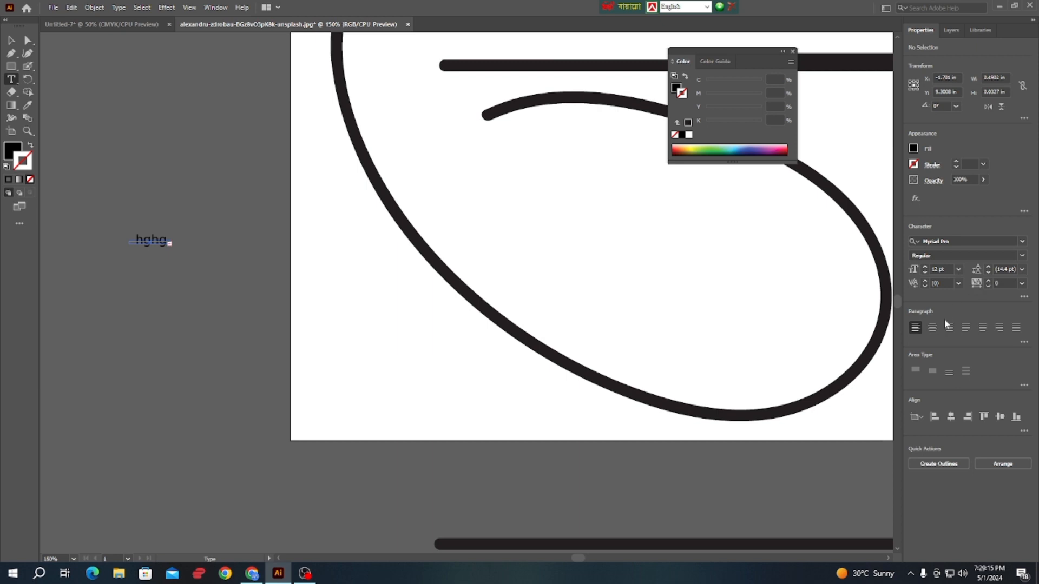
click(11, 41)
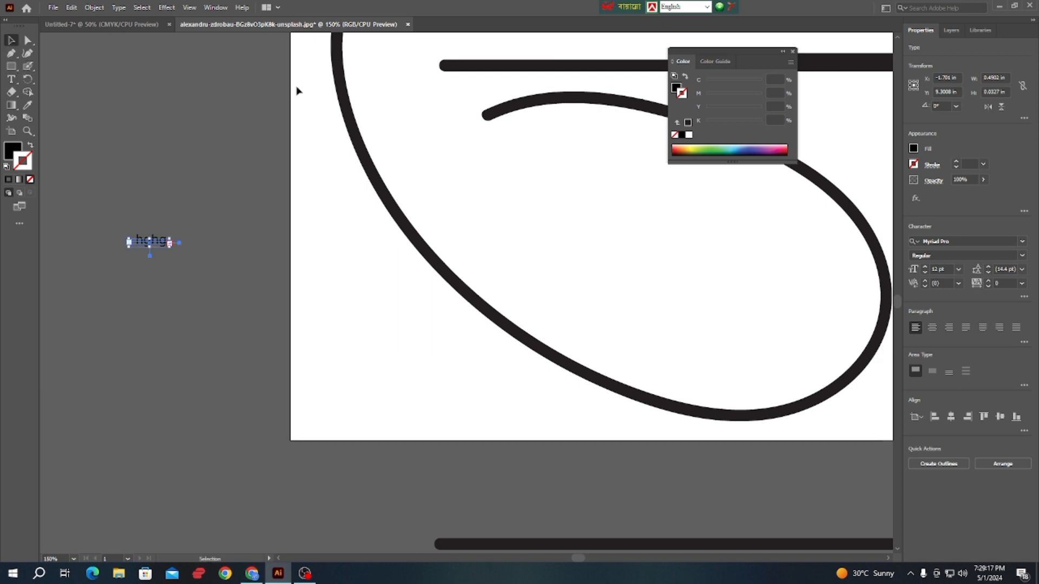
click(216, 7)
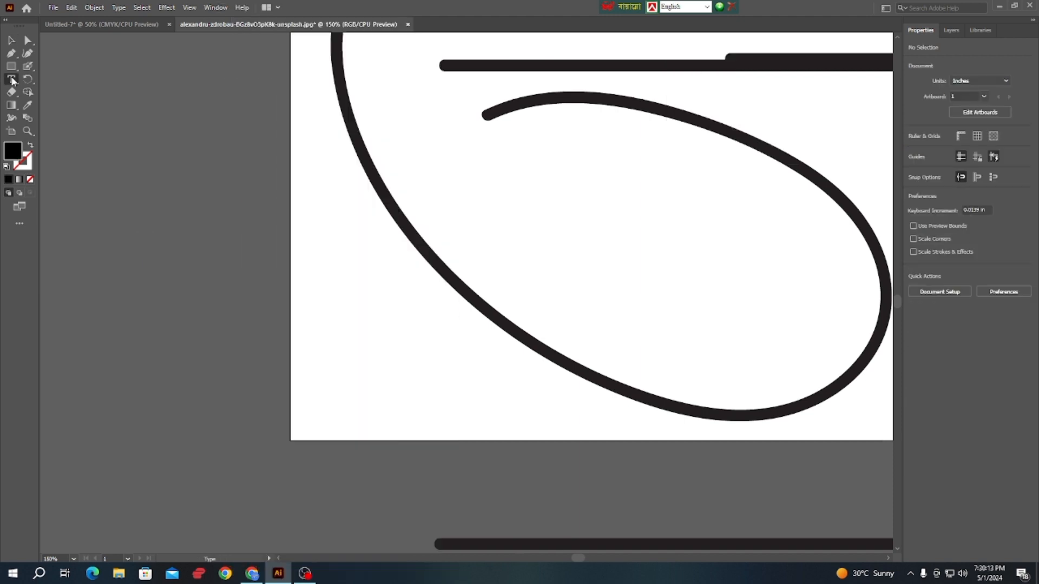
click(12, 80)
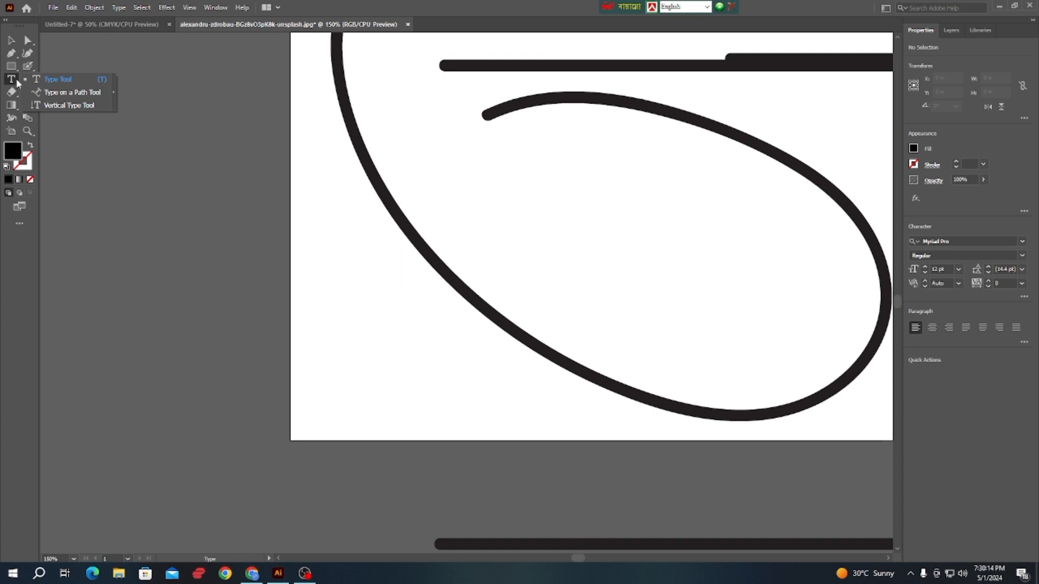
click(69, 93)
right_click(14, 82)
click(63, 82)
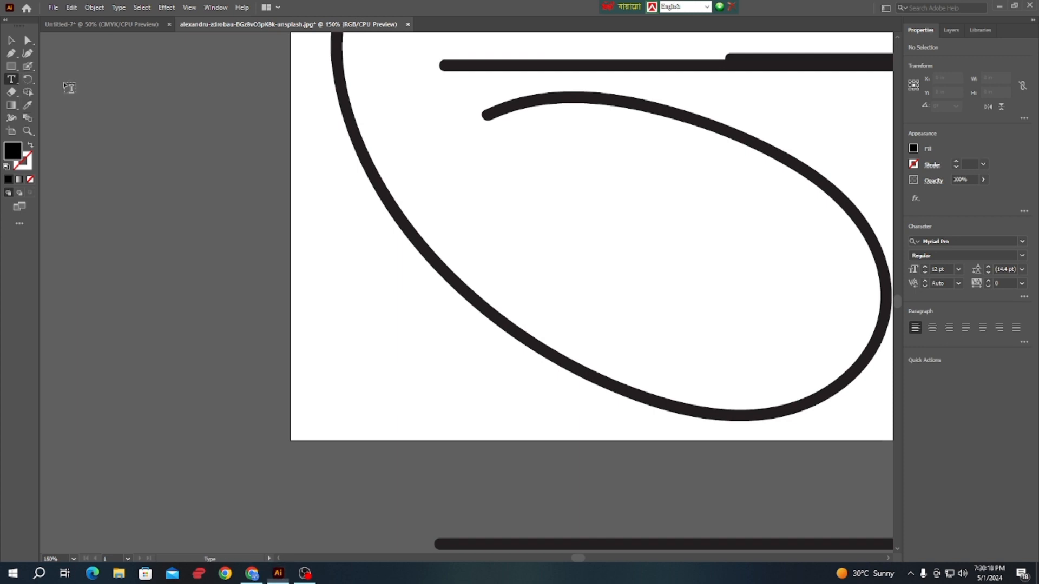
- Select all the brush strokes on and around the artboard and delete them
click(11, 40)
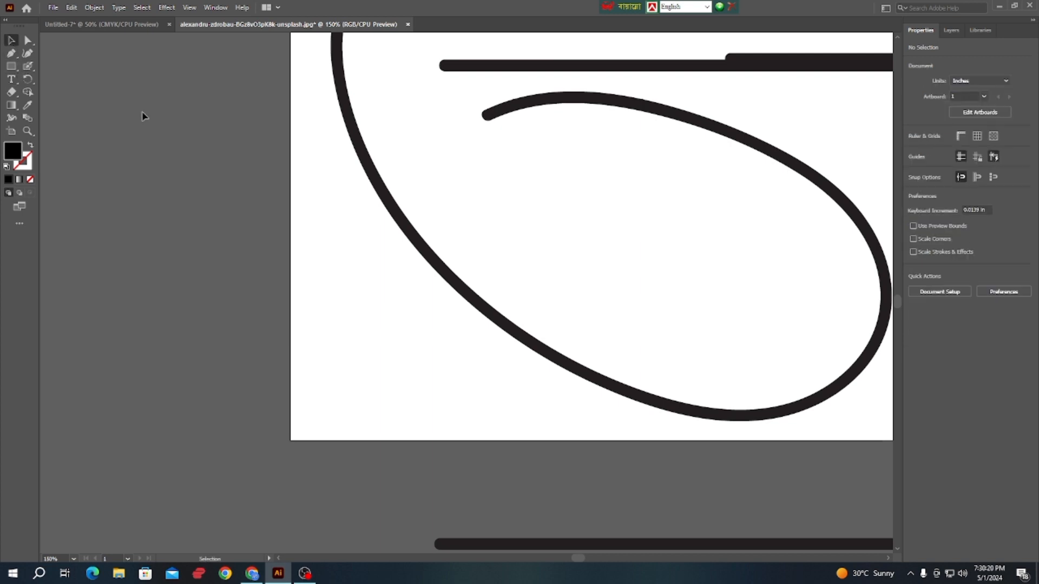
scroll(361, 216, down, 4)
drag(489, 285, 477, 369)
drag(279, 99, 780, 511)
key(Delete)
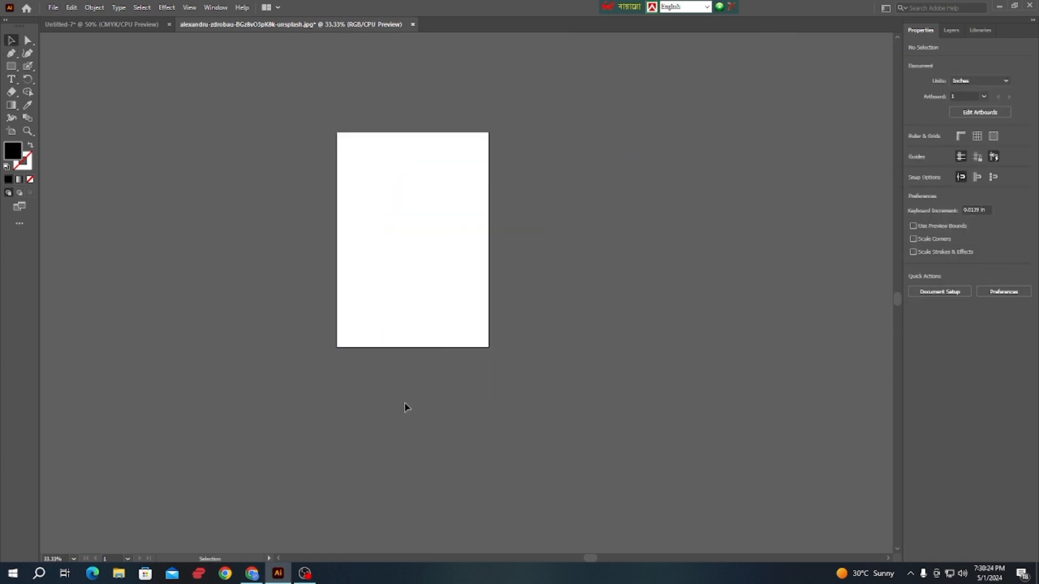
- Draw a circle about 4.84 in across on the artboard with the Ellipse tool
scroll(406, 407, up, 4)
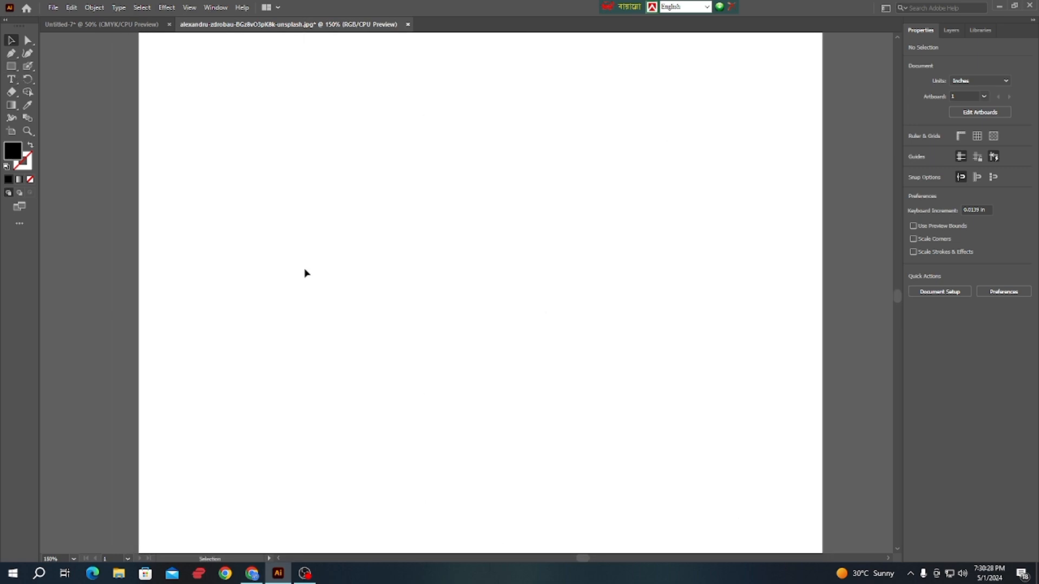
click(11, 66)
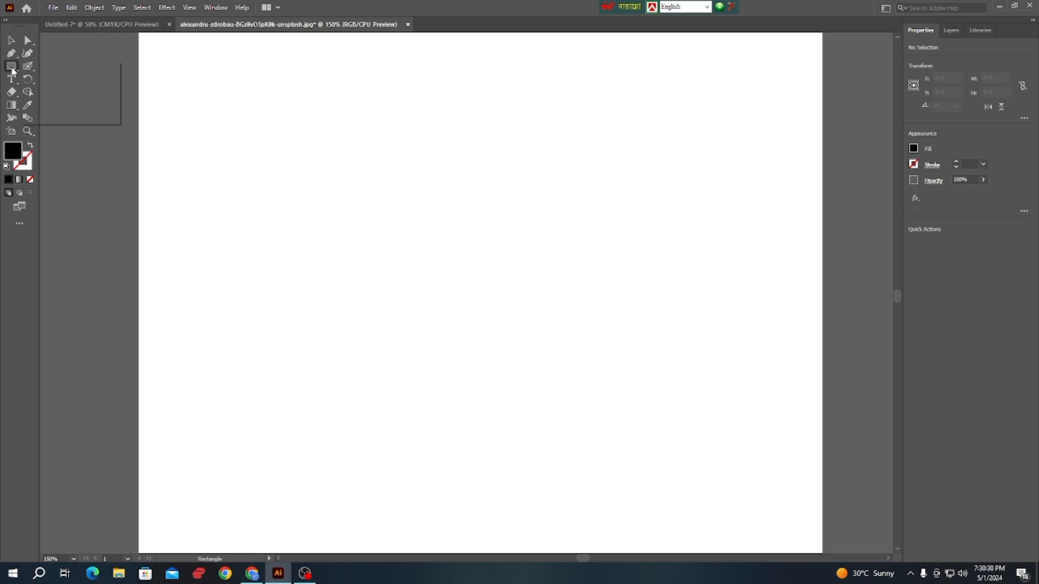
click(76, 80)
drag(467, 234, 664, 432)
drag(438, 297, 462, 380)
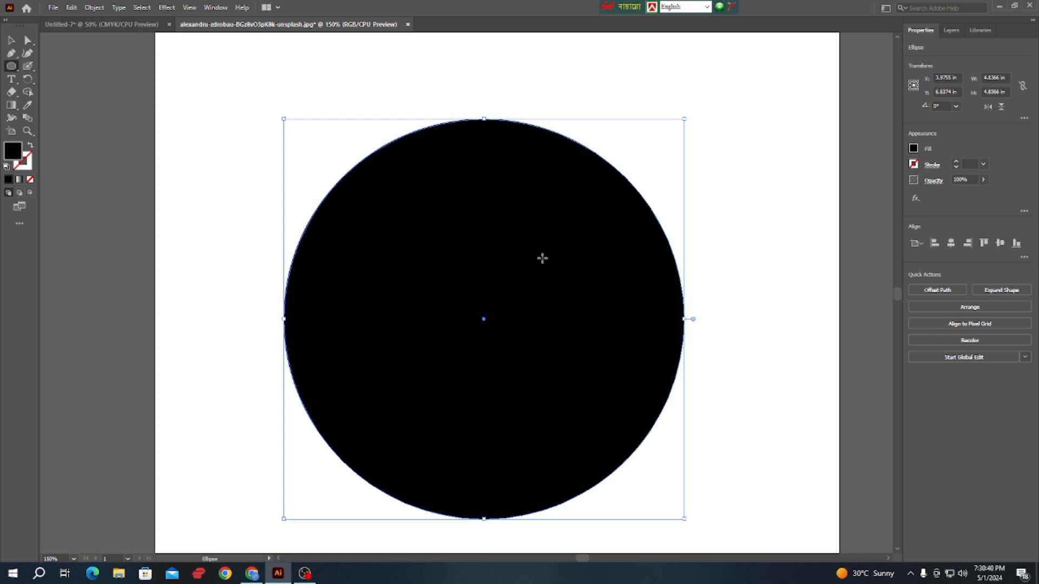
- Give the circle no fill and a black stroke, and move the color controls clear of it
click(30, 179)
click(8, 179)
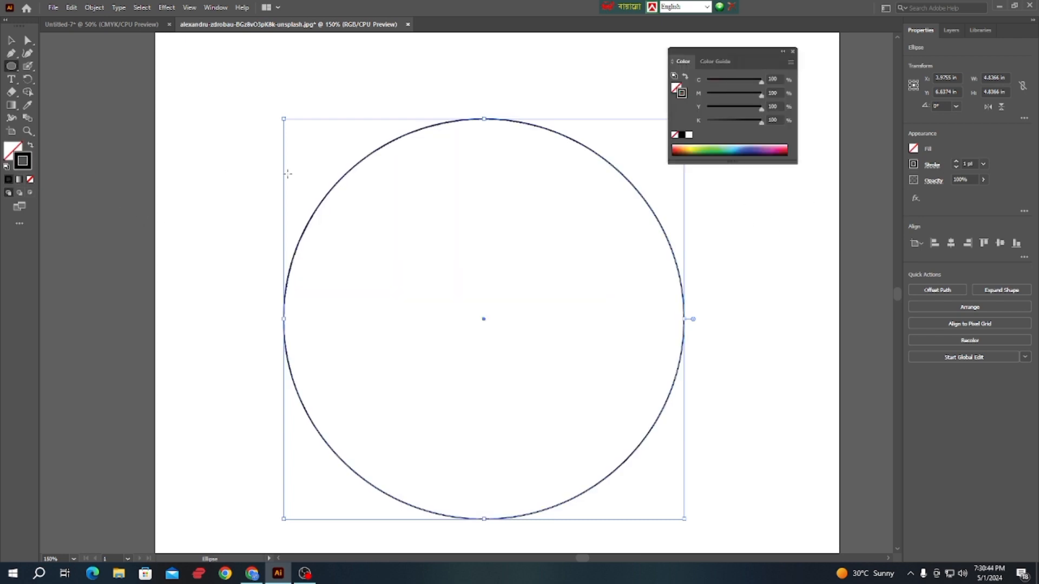
click(10, 40)
drag(750, 61, 793, 61)
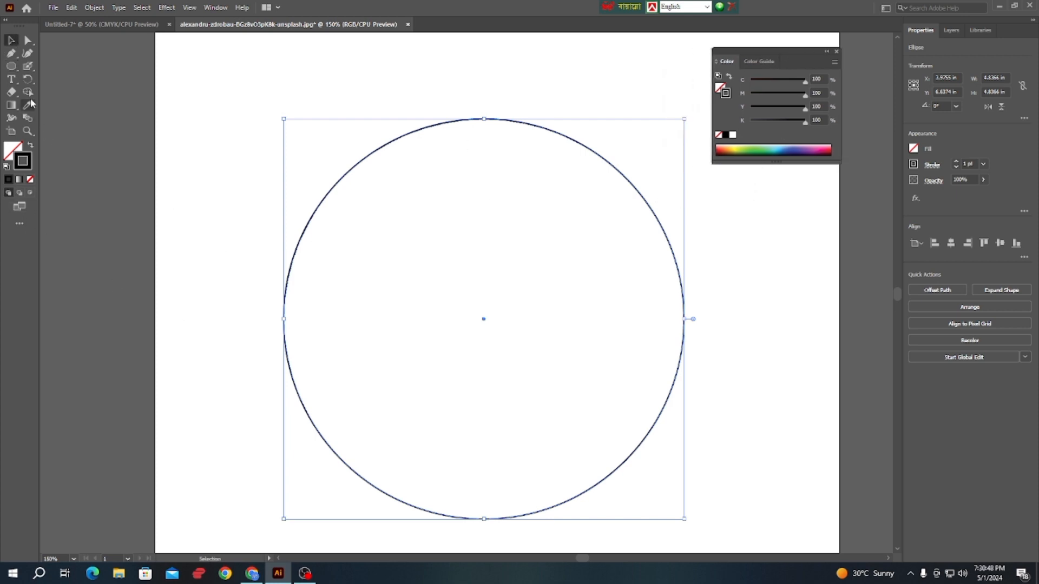
- Place type along the circle from its upper-left edge, replacing the placeholder text with "I love Bangladesh"
click(12, 80)
click(11, 81)
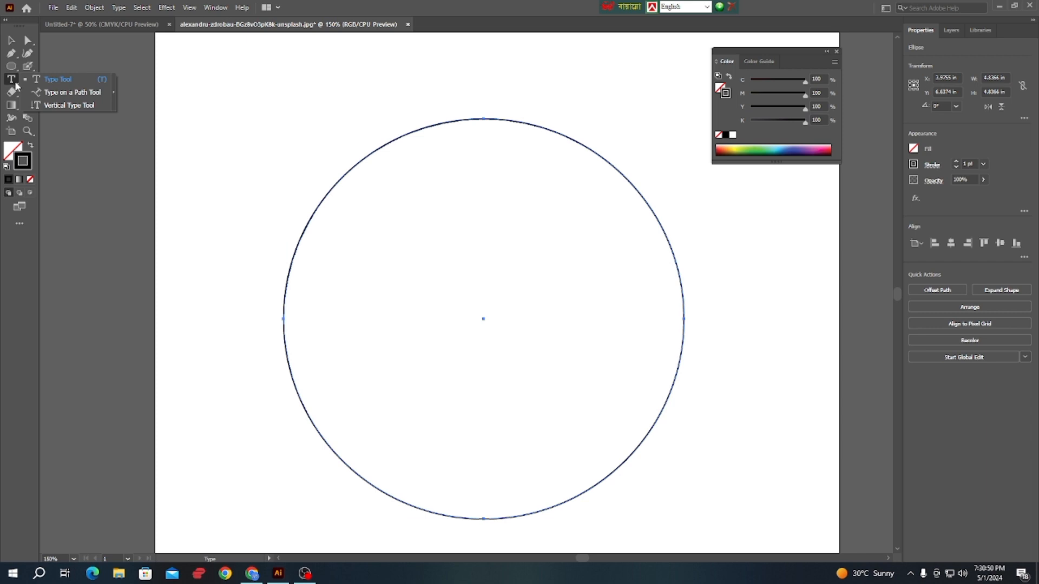
click(85, 93)
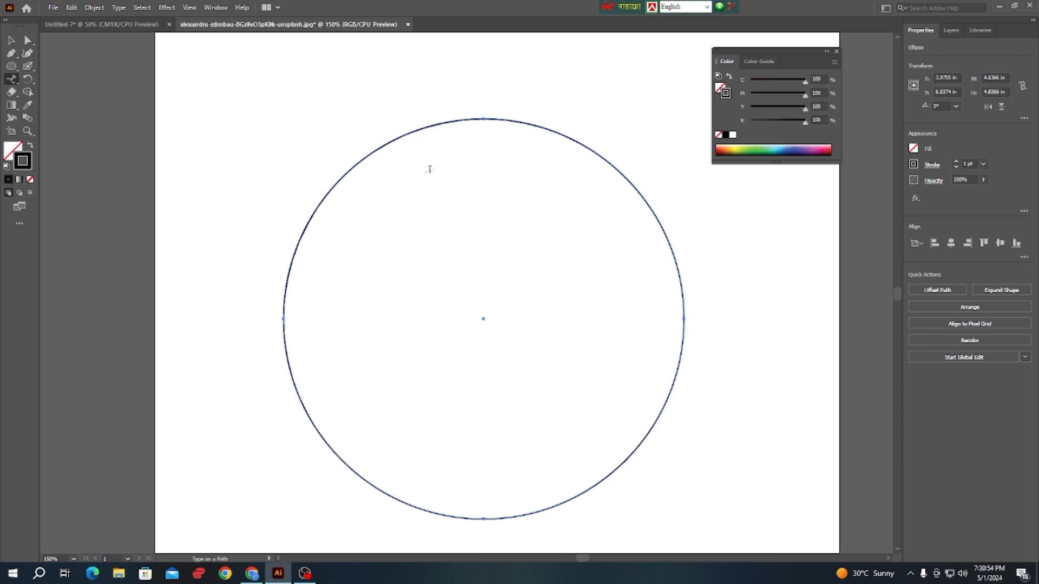
click(345, 172)
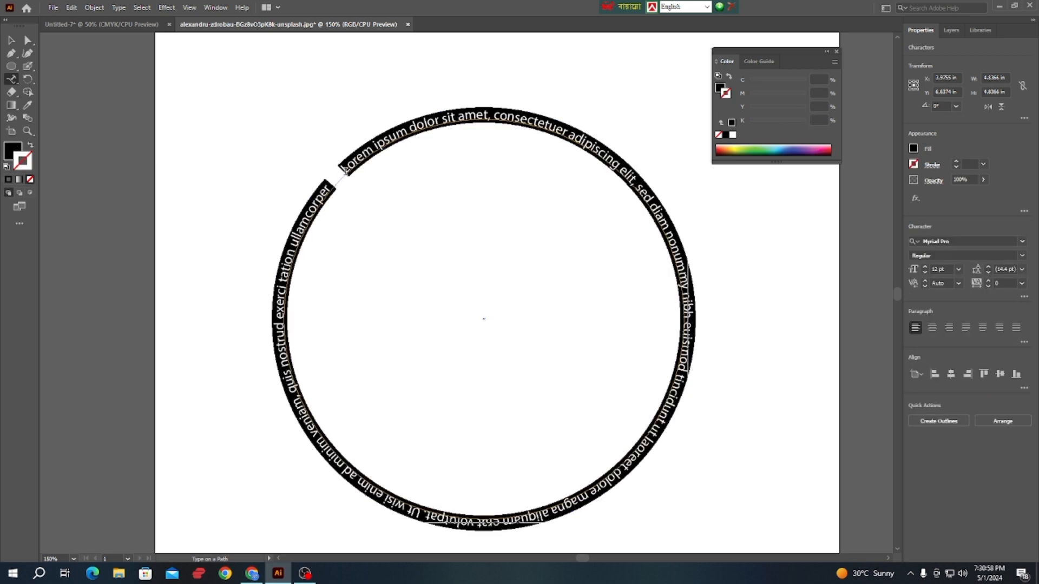
drag(345, 170, 331, 145)
key(BackSpace)
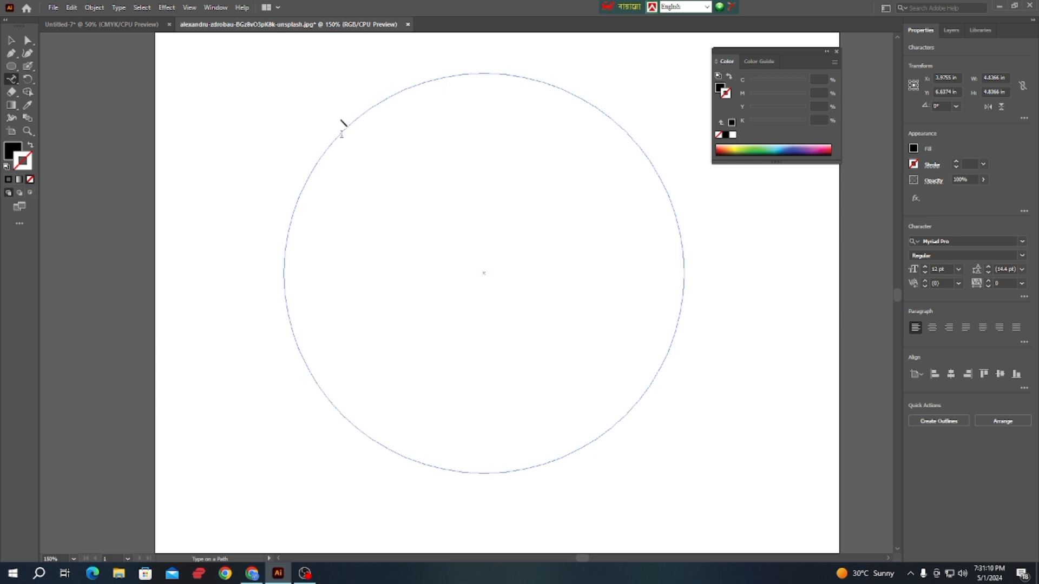
text(llo)
text(ve)
text( Banglade)
text(sh)
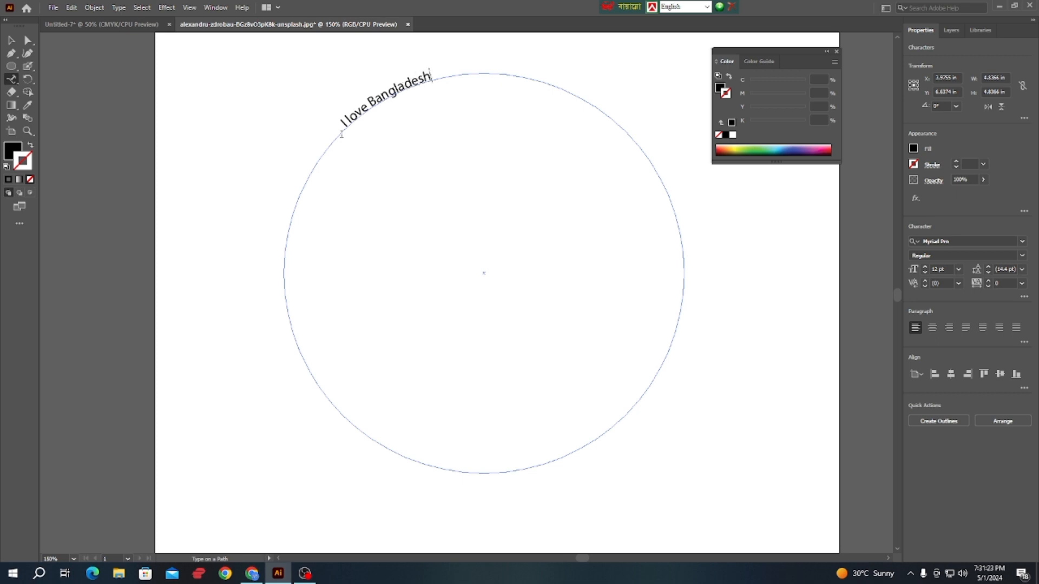
- Copy the phrase "I love Bangladesh" and paste it twice after the existing text along the circle
click(446, 73)
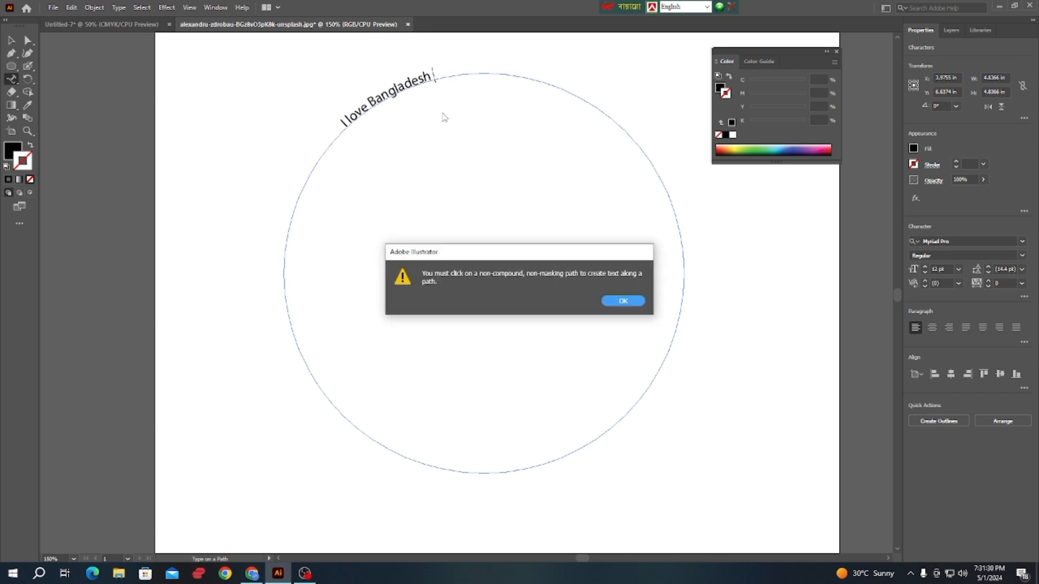
click(628, 302)
drag(432, 75, 349, 131)
key(ctrl+c)
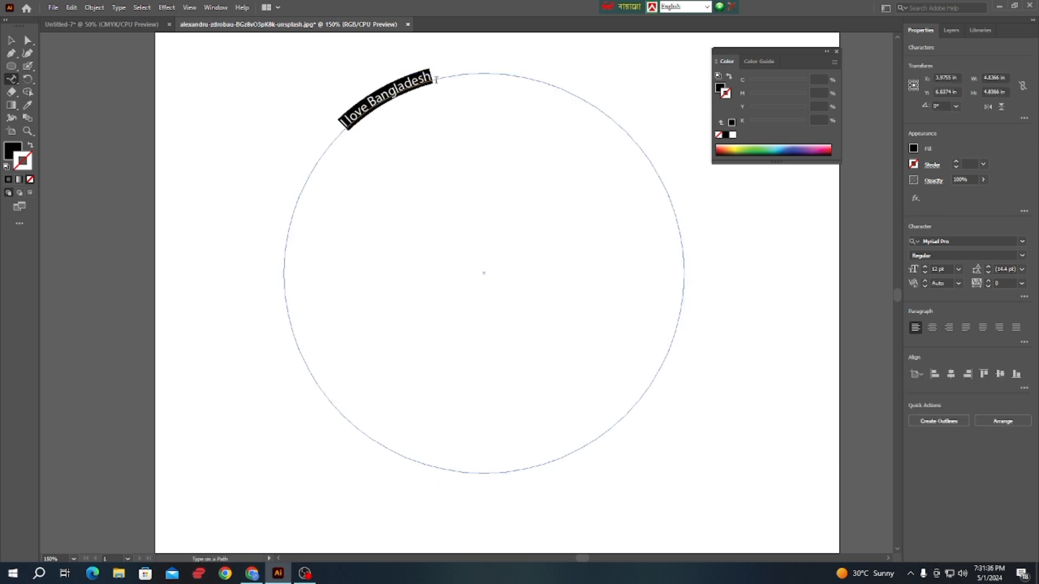
click(436, 75)
key(ctrl+v)
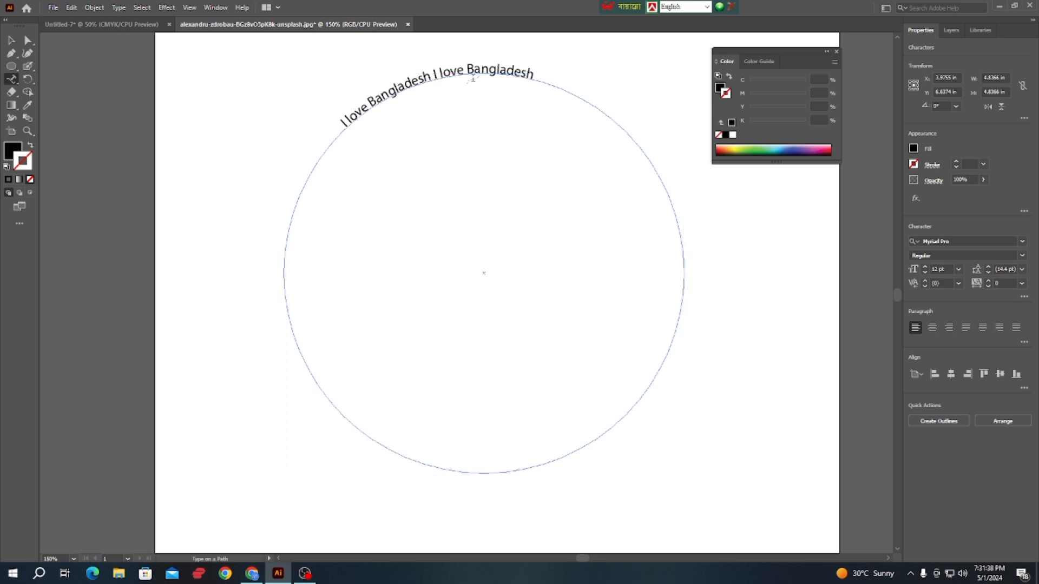
key(ctrl)
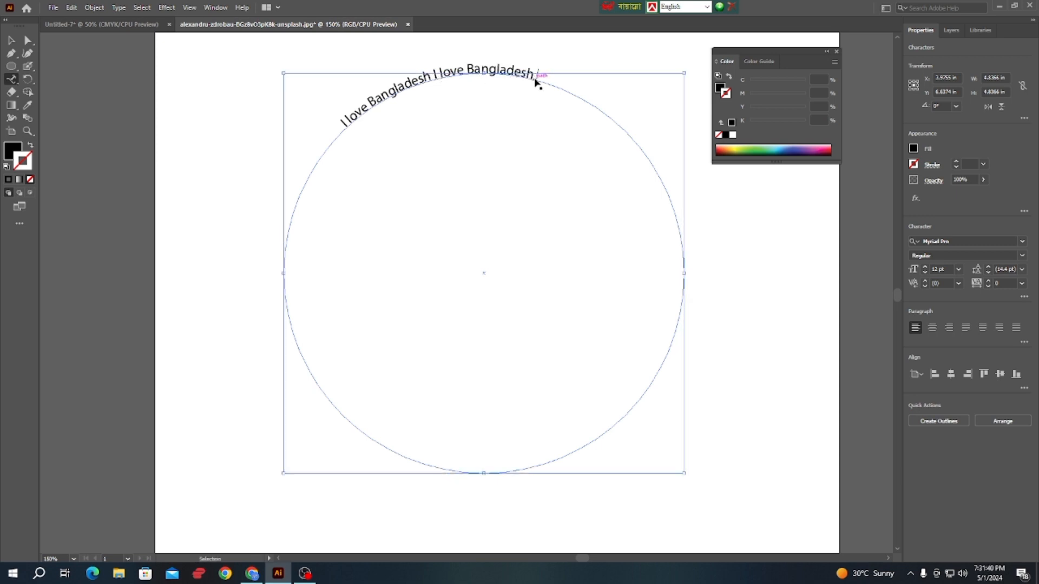
key(ctrl+v)
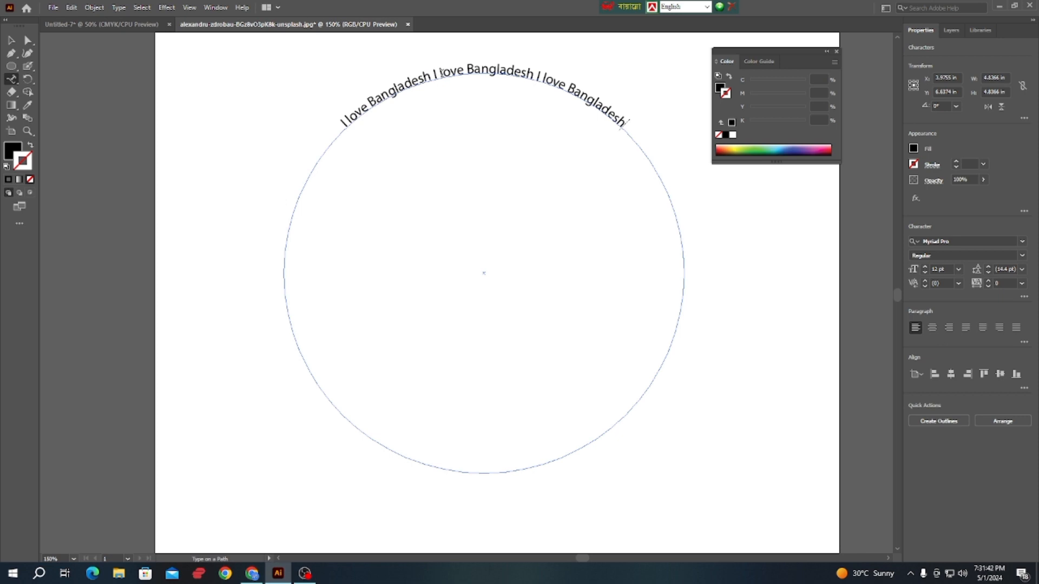
- Select all the text on the circle and set its font size to 16 pt
drag(624, 121, 362, 142)
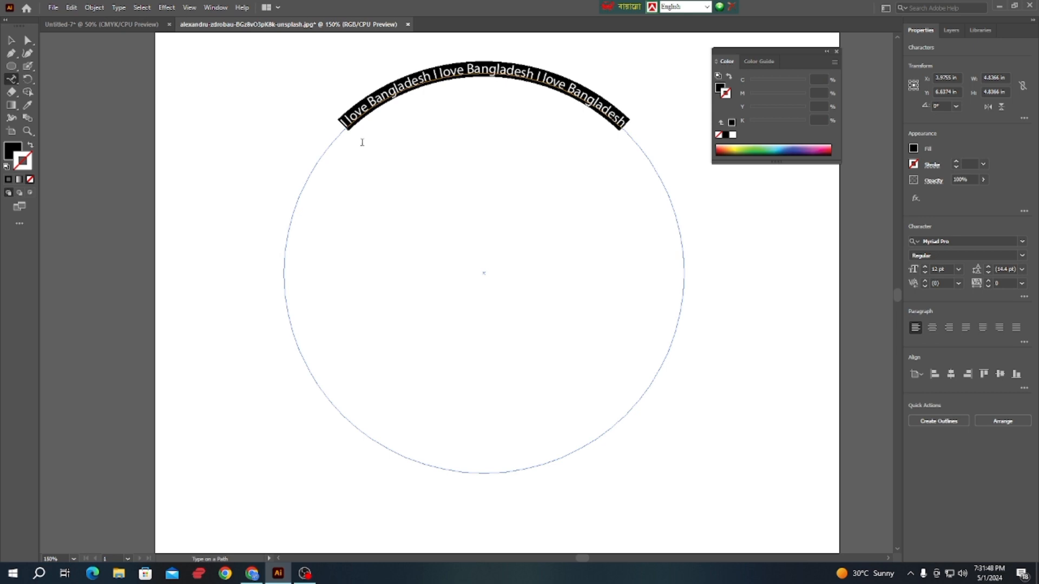
click(927, 267)
click(926, 268)
click(926, 267)
click(926, 267)
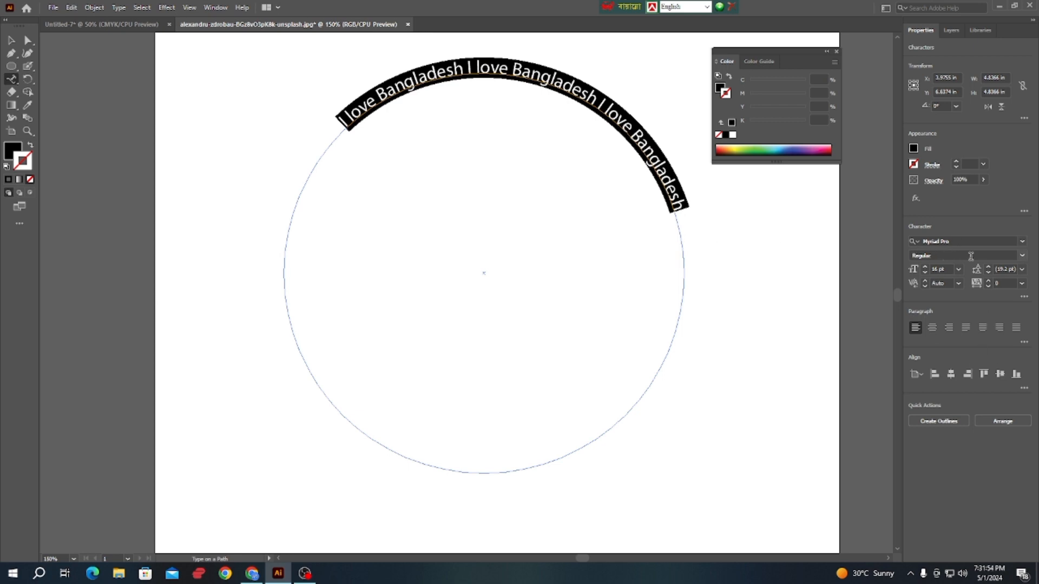
- Set the circle text's font to Acumin Variable Concept in the ExtraCondensed Medium style
click(1022, 255)
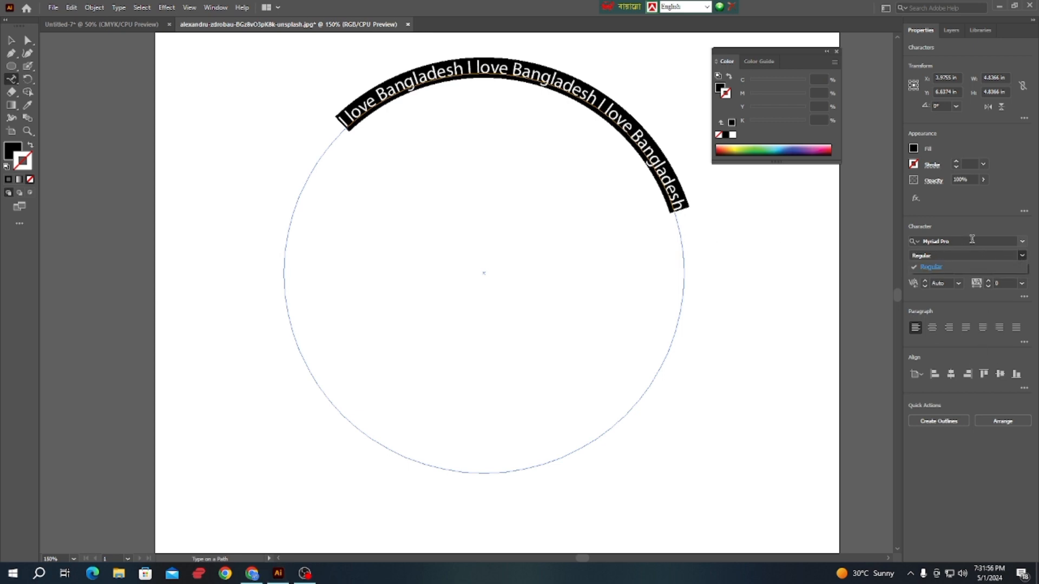
click(1022, 242)
click(1022, 242)
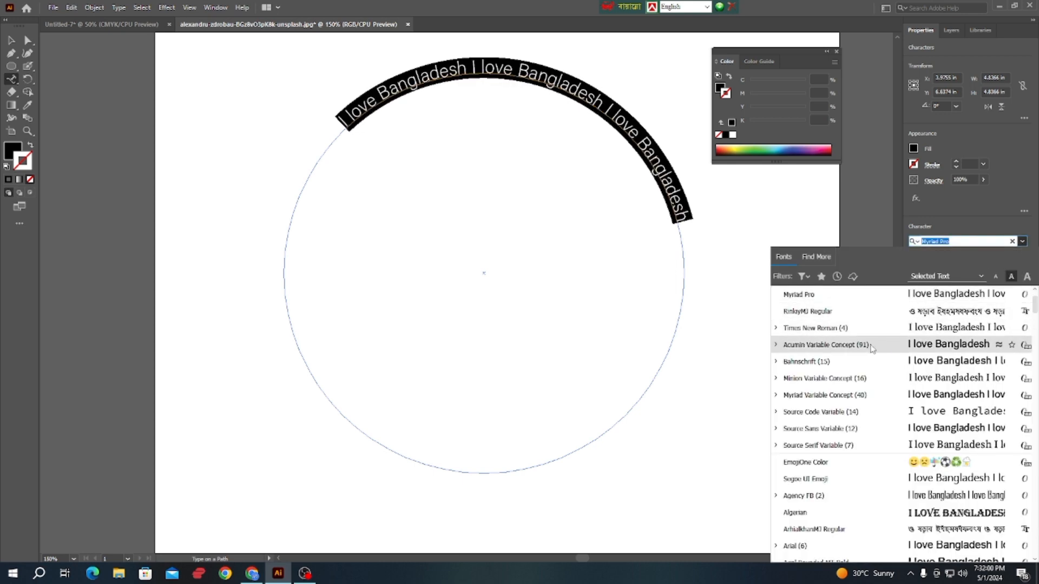
click(871, 345)
click(1008, 255)
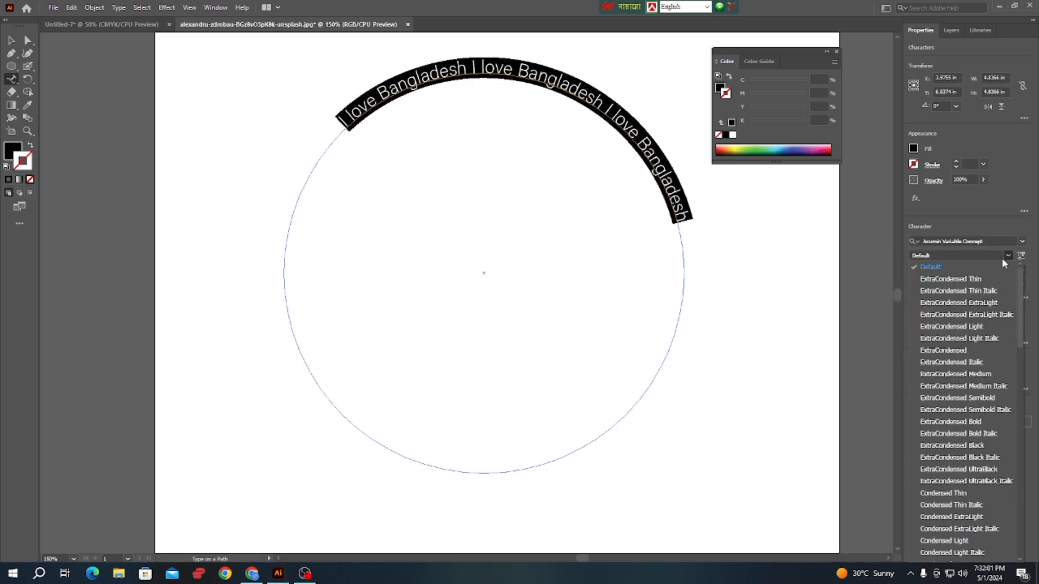
click(966, 374)
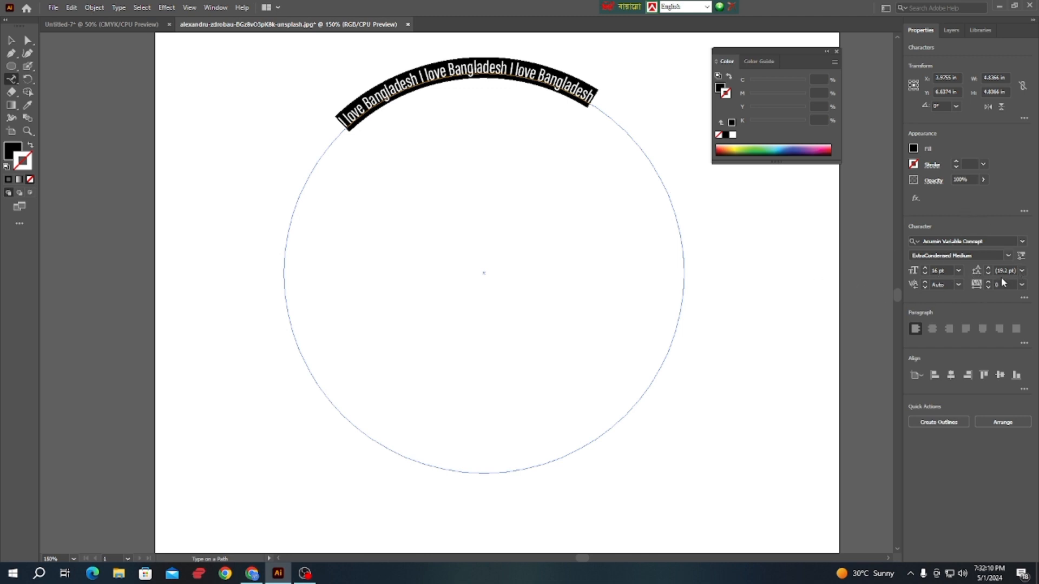
- Set the tracking of the circle text to 25 and deselect the characters
click(1021, 284)
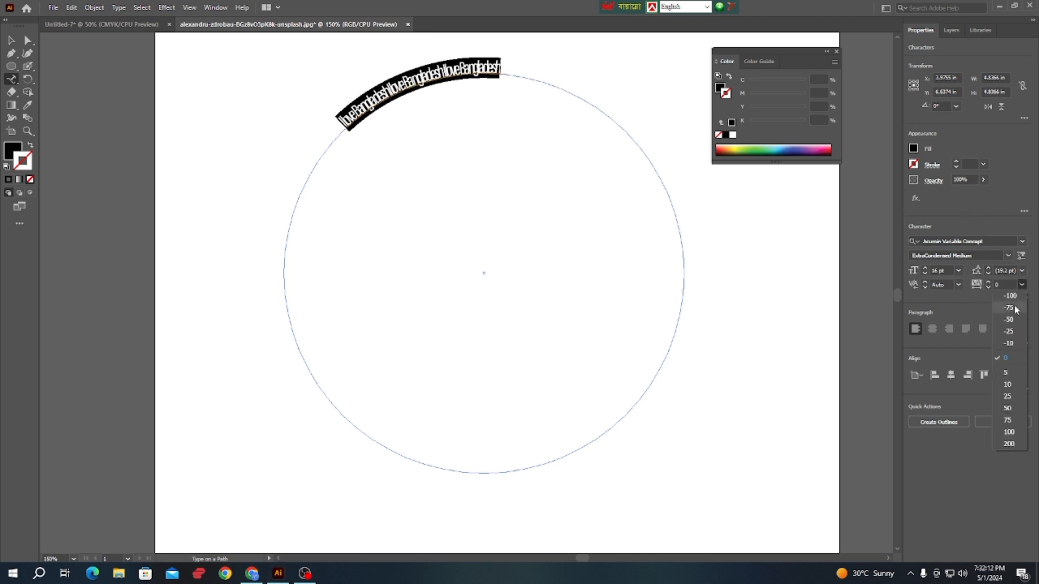
click(1006, 400)
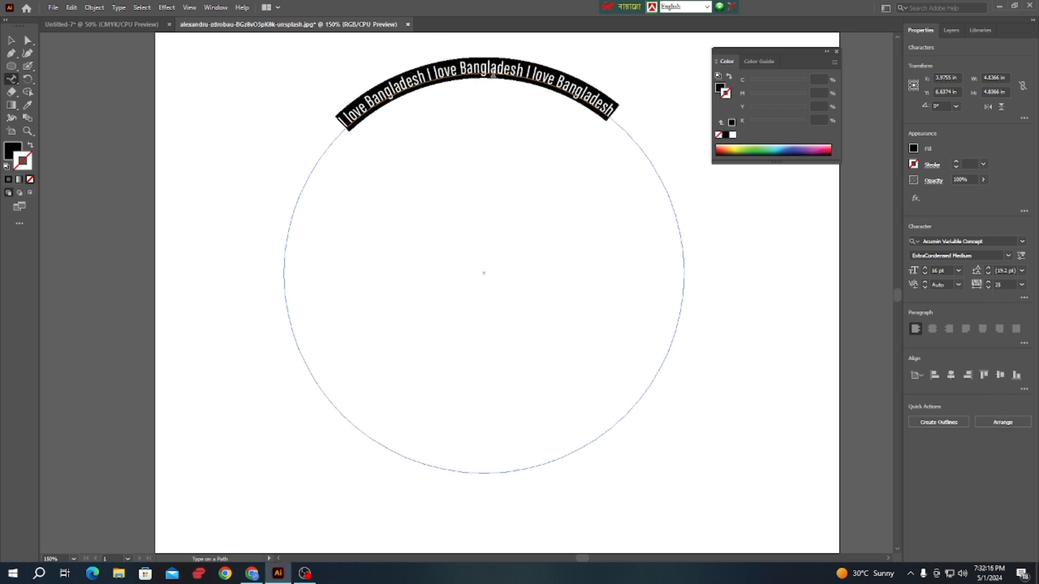
click(524, 70)
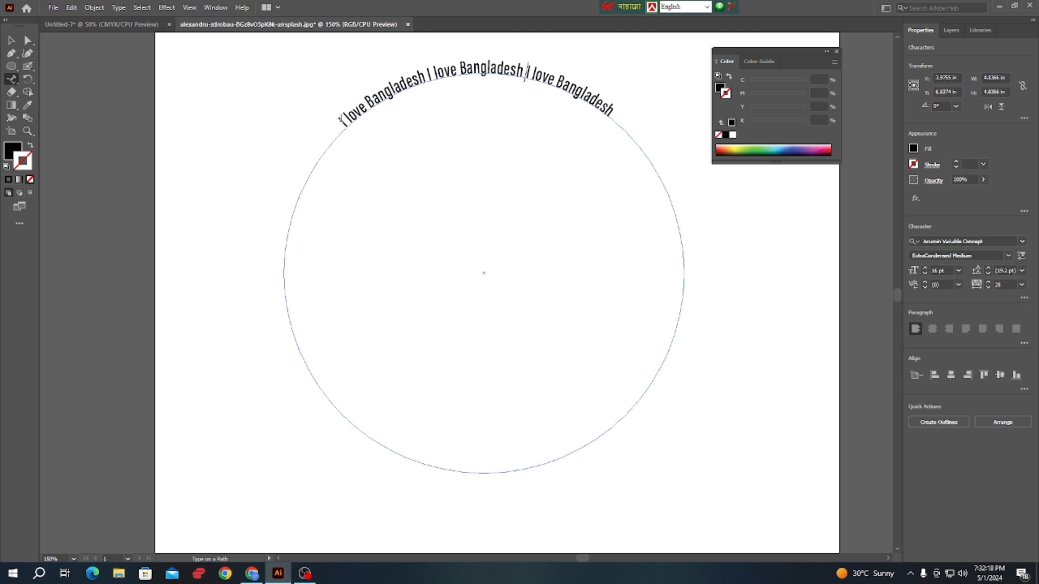
- Leave text editing on the circle and delete the circular text from the artboard
click(520, 72)
drag(615, 107, 601, 105)
click(602, 107)
click(11, 40)
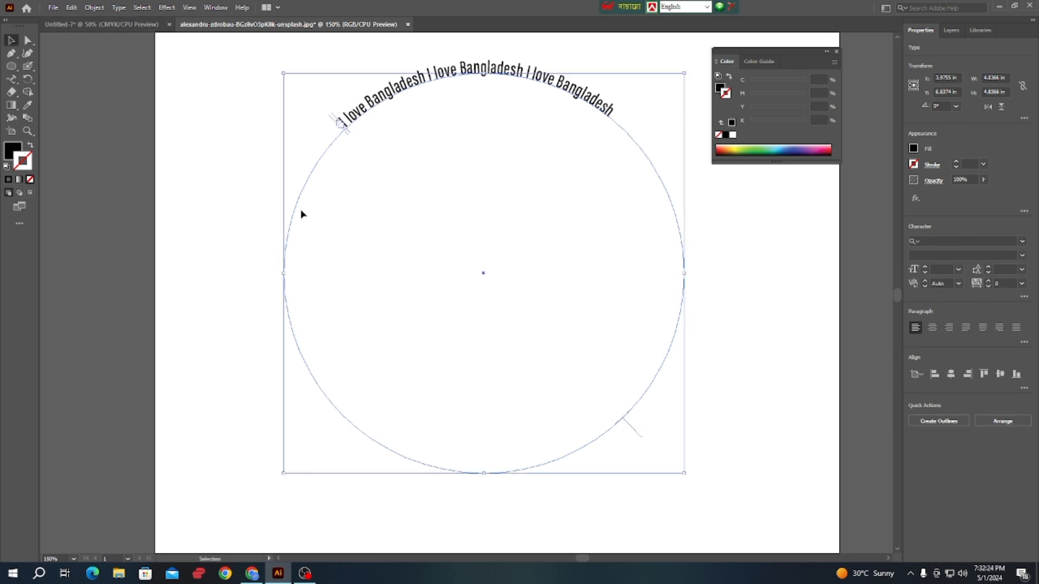
drag(638, 438, 606, 221)
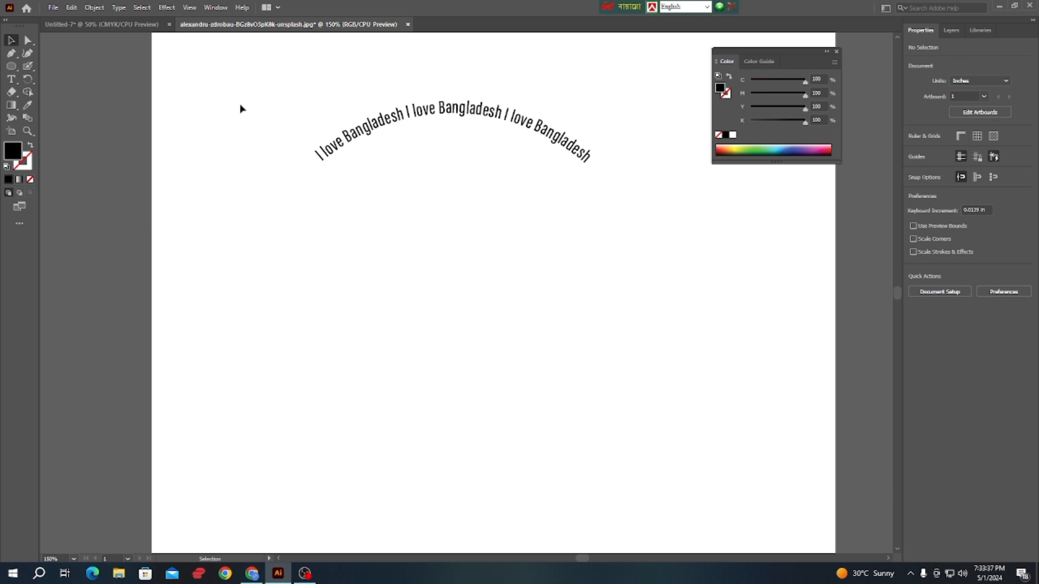
click(631, 440)
key(Delete)
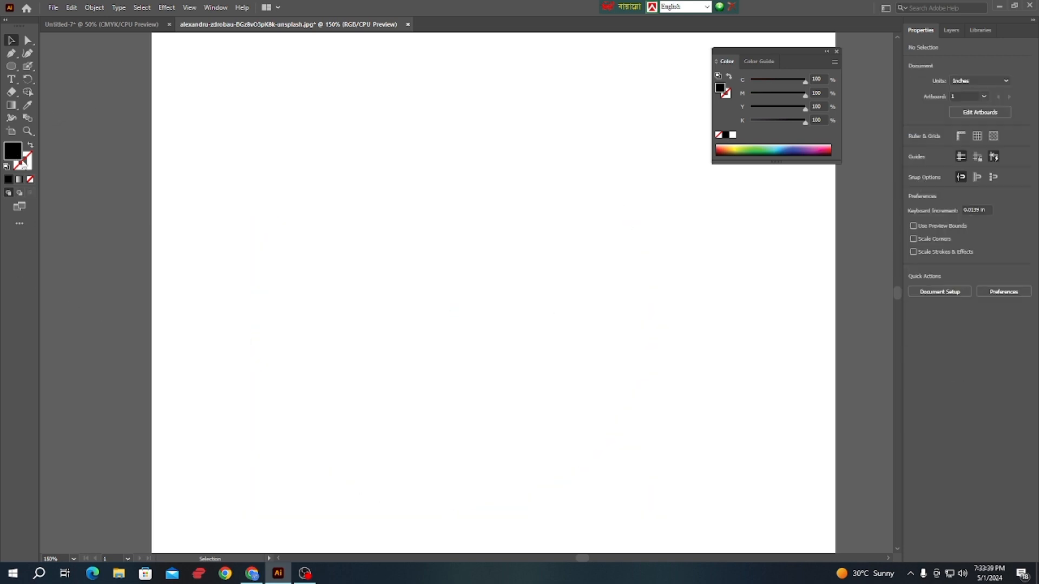
- Place a vertical Lorem ipsum text object with the Vertical Type tool and delete it
click(10, 80)
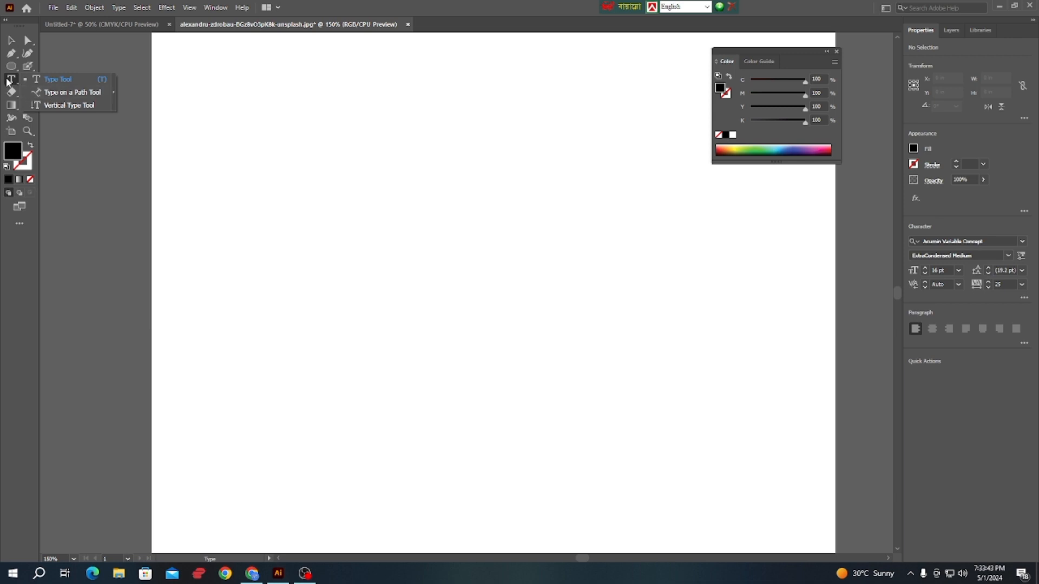
click(69, 105)
click(326, 157)
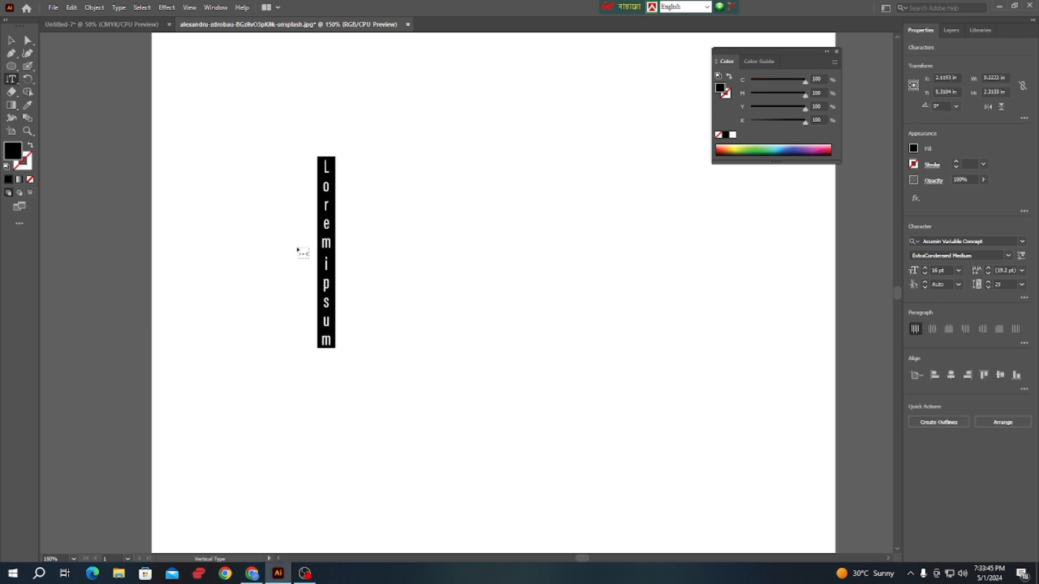
click(22, 41)
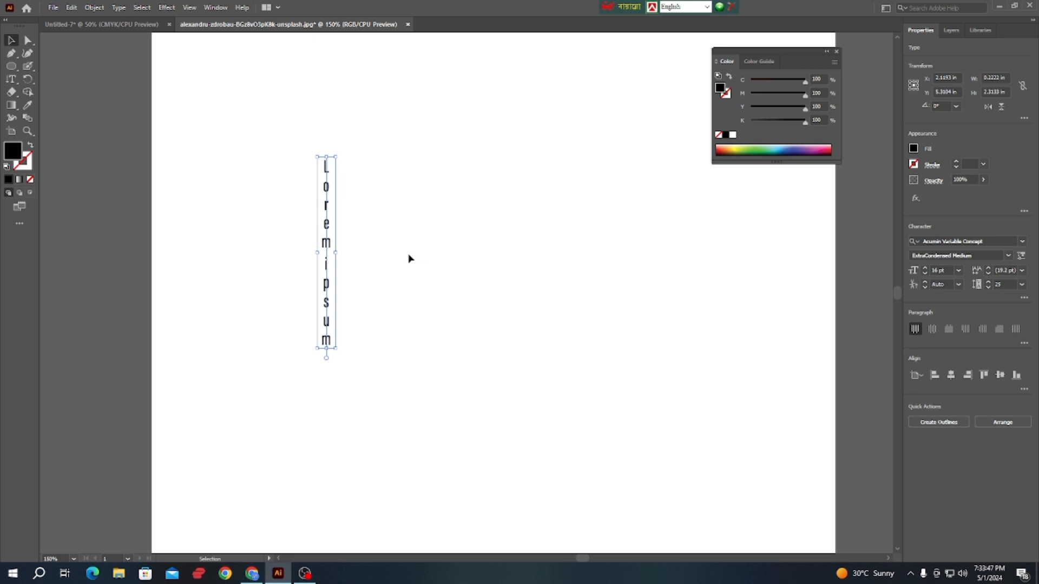
key(Delete)
click(26, 79)
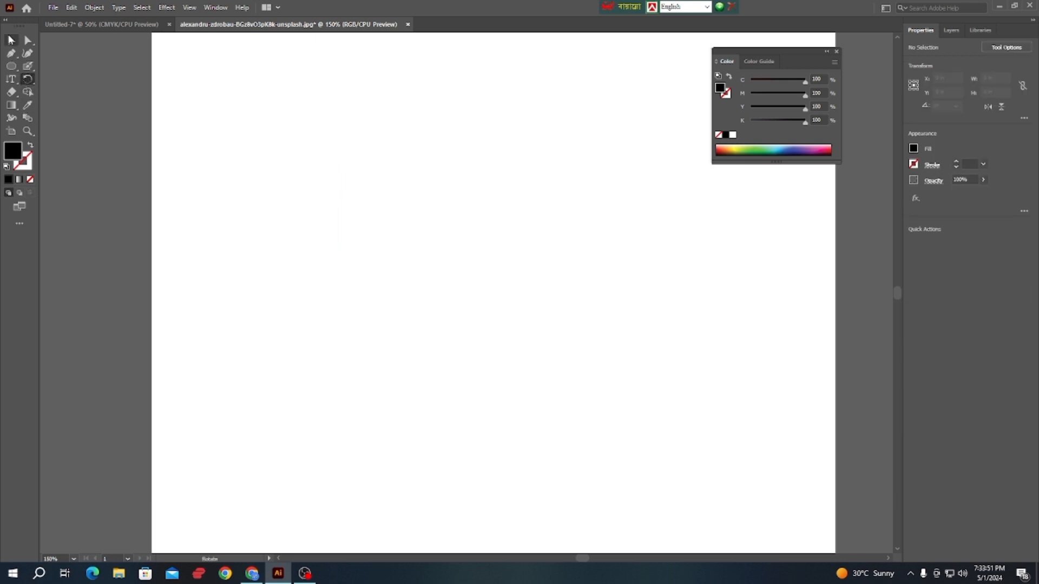
click(11, 92)
click(28, 79)
click(11, 92)
click(12, 54)
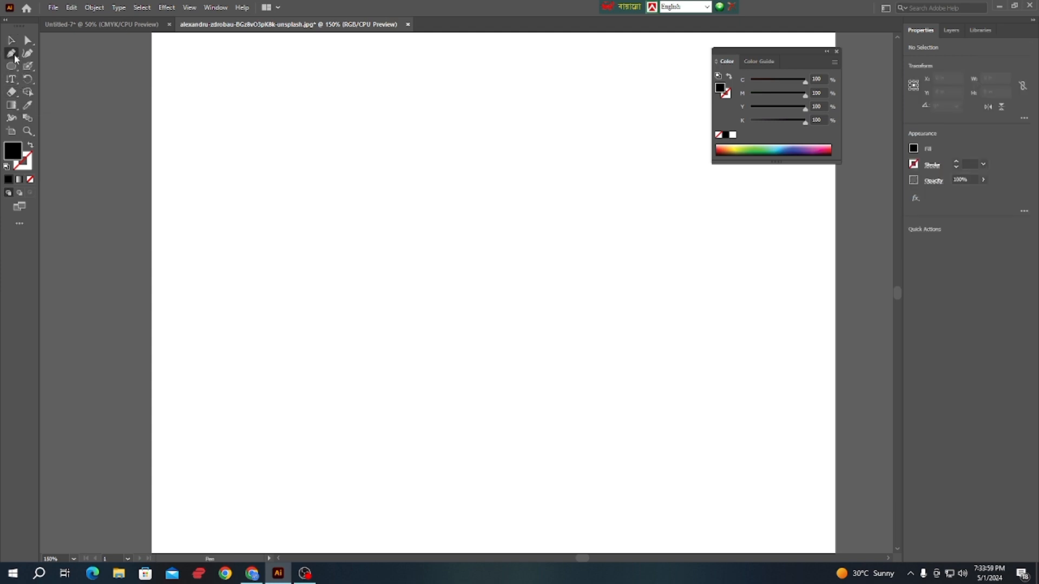
- Draw three ellipses: a large one, a narrow one about 0.3 by 1.84 in, and one about 1.3 by 0.53 in overlapping the large one's lower edge
click(12, 66)
drag(319, 183, 559, 368)
drag(631, 267, 656, 419)
drag(379, 329, 487, 373)
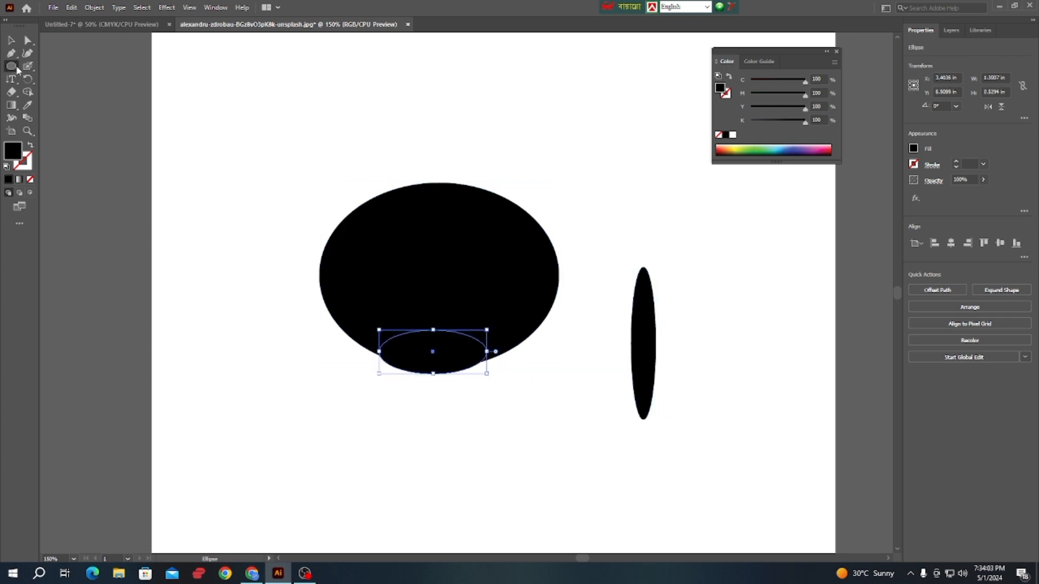
- Select the large ellipse and erase away its left and lower-left side with repeated Eraser strokes
click(12, 93)
drag(632, 339, 656, 374)
click(12, 41)
click(438, 275)
click(7, 94)
drag(367, 263, 416, 328)
drag(322, 254, 342, 278)
drag(383, 329, 409, 370)
mouse_move(349, 245)
mouse_down()
mouse_move(436, 374)
mouse_move(418, 373)
mouse_up()
drag(345, 263, 480, 438)
drag(327, 224, 441, 402)
drag(320, 260, 398, 363)
drag(309, 241, 389, 359)
mouse_move(318, 265)
mouse_down()
mouse_move(388, 371)
mouse_move(355, 357)
mouse_up()
drag(312, 216, 344, 333)
key(v)
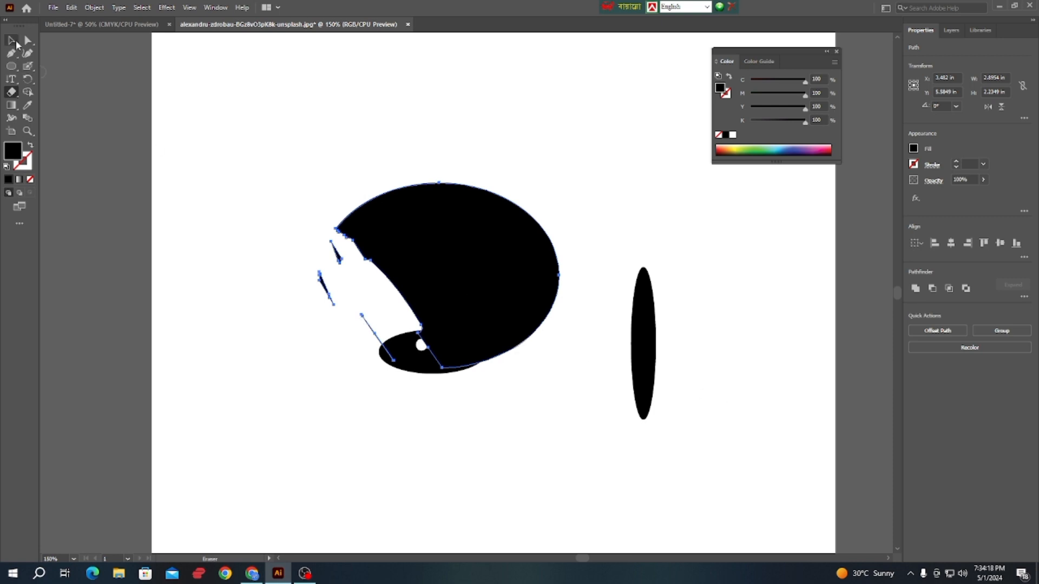
- Move the large erased shape up and left, clear of the small ellipse, and select the narrow ellipse
click(616, 403)
drag(514, 303, 379, 208)
click(649, 352)
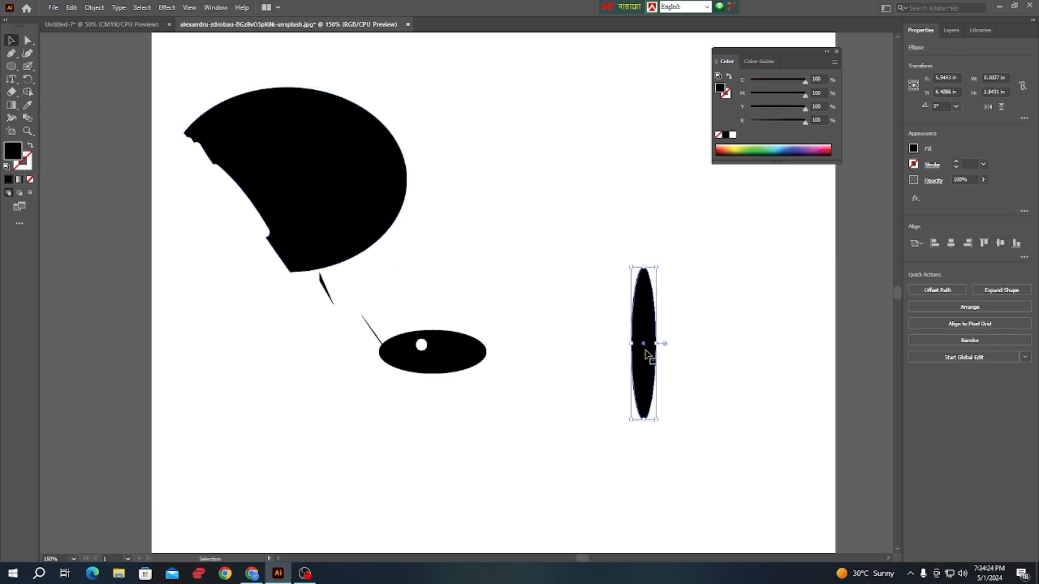
- Select the large cut shape and the small ellipse together, erase diagonal strips through both, and undo the last strokes
drag(180, 53, 554, 439)
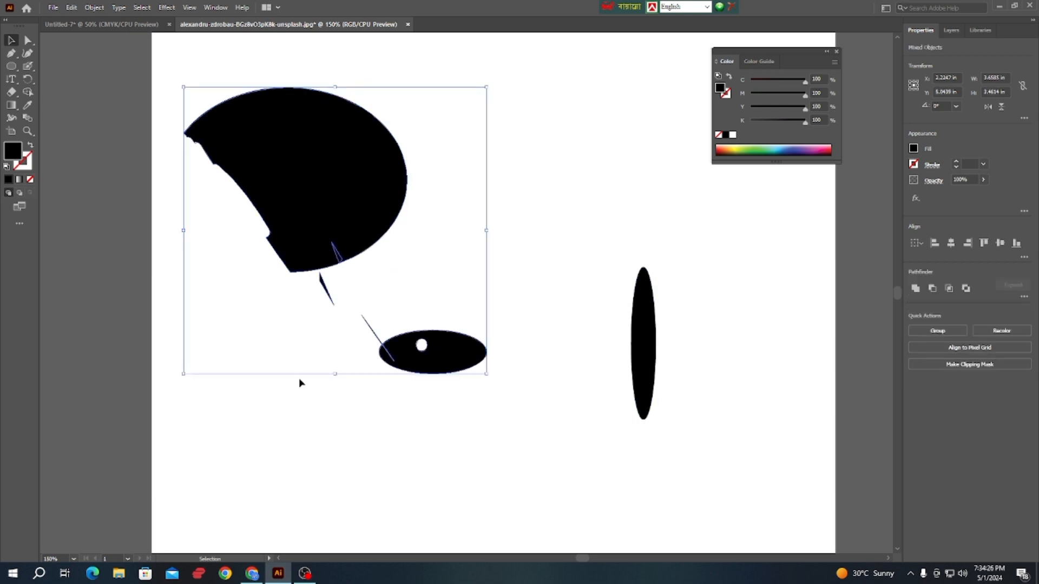
click(11, 92)
drag(186, 118, 452, 489)
mouse_move(219, 160)
mouse_down()
mouse_move(505, 476)
mouse_move(419, 391)
mouse_up()
key(ctrl+z)
key(ctrl+z)
key(ctrl+z)
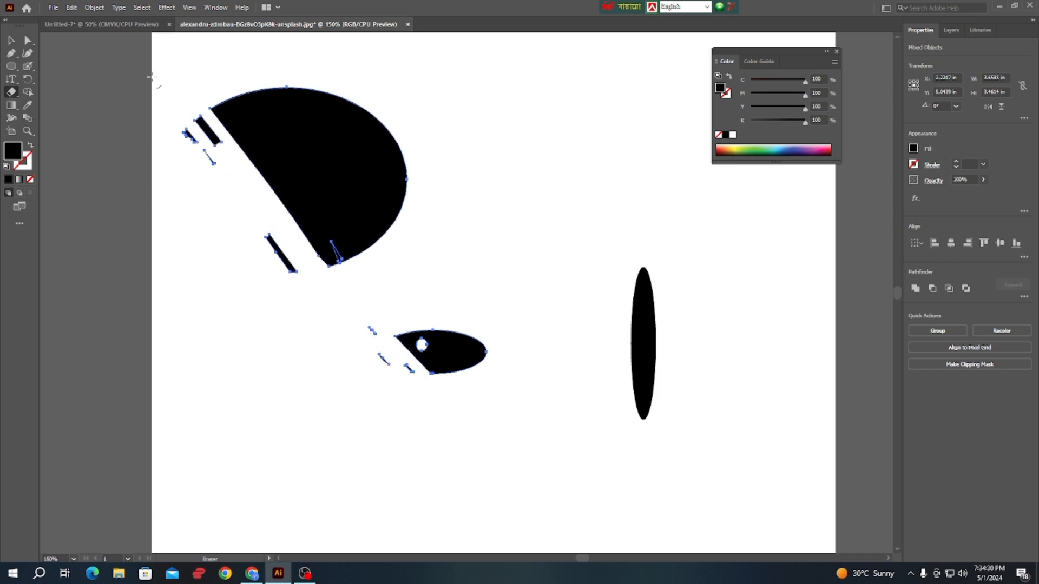
- Erase the loose fragments beside the large shape's diagonal edge and cut a strip into its lower part
mouse_move(191, 113)
mouse_down()
mouse_move(280, 246)
mouse_move(258, 206)
mouse_up()
drag(282, 258, 294, 284)
drag(315, 243, 375, 334)
drag(309, 211, 372, 324)
- Select all the ellipse shapes and leftover fragments on the artboard and delete them
click(11, 40)
click(28, 92)
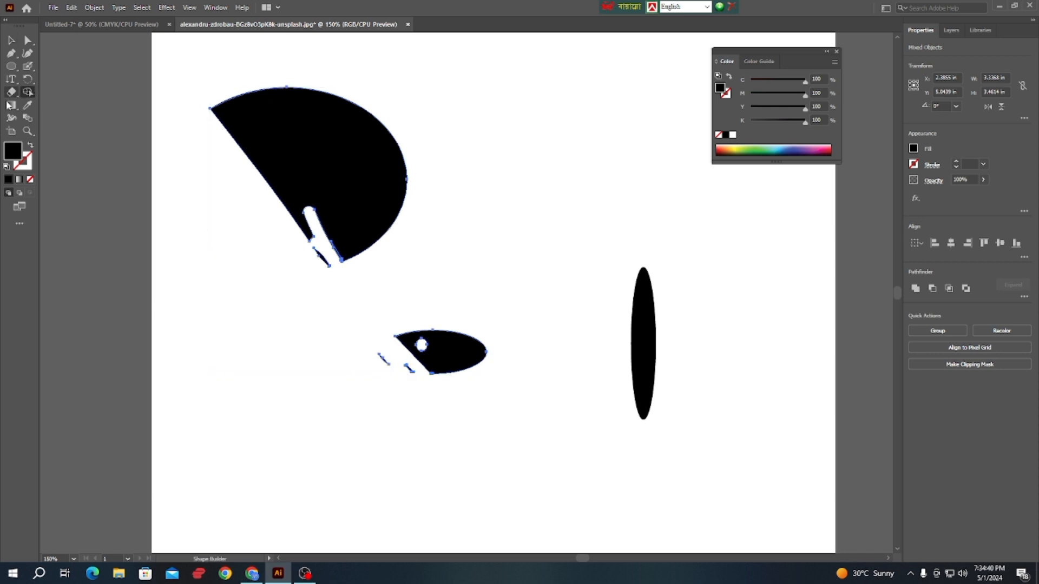
click(11, 40)
drag(207, 70, 674, 451)
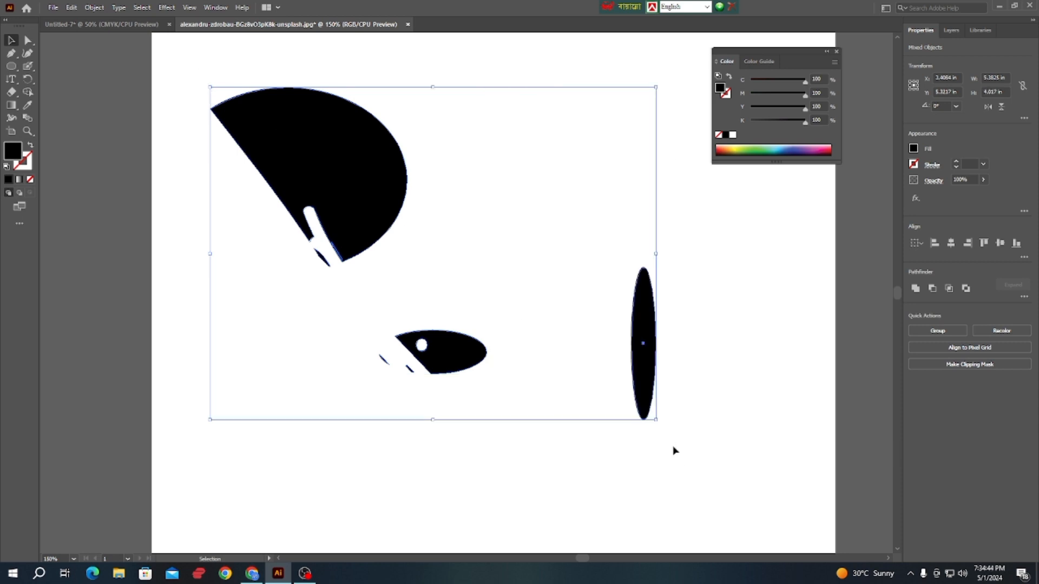
key(Delete)
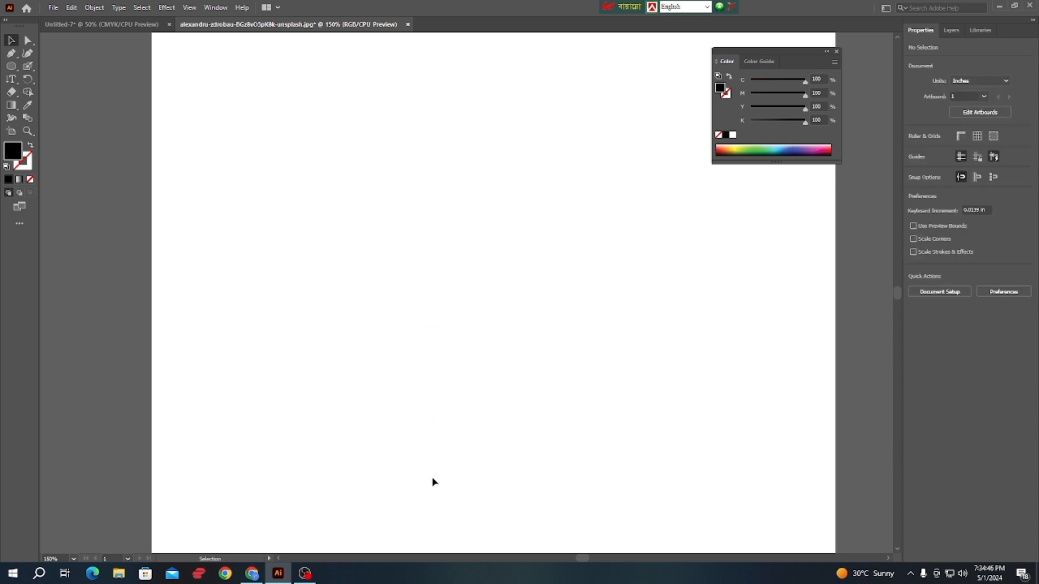
- Draw a black circle about 2.59 in across and place an overlapping copy about 0.36 in to its right
scroll(431, 436, up, 1)
scroll(425, 411, down, 2)
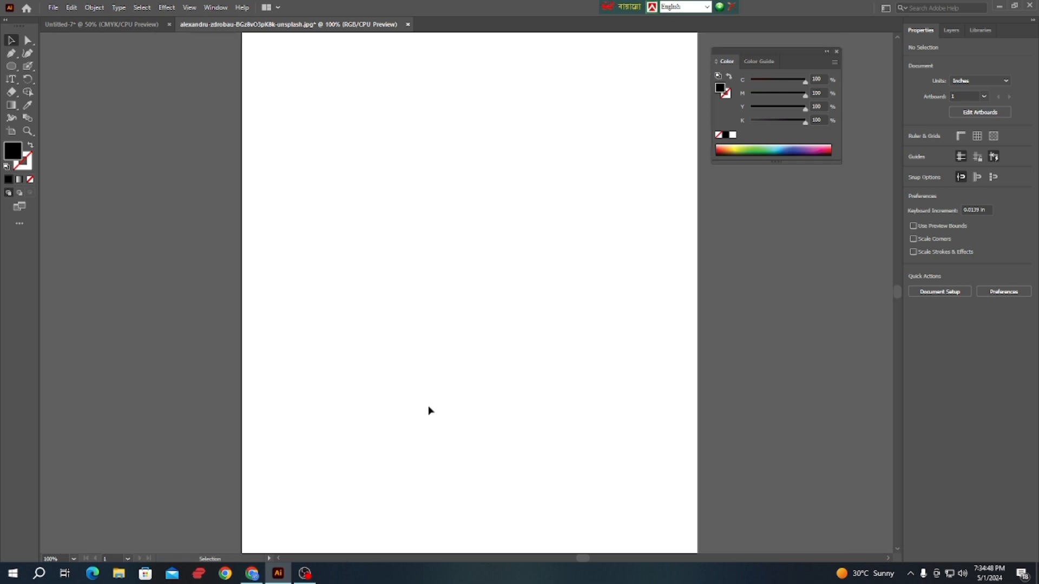
click(17, 67)
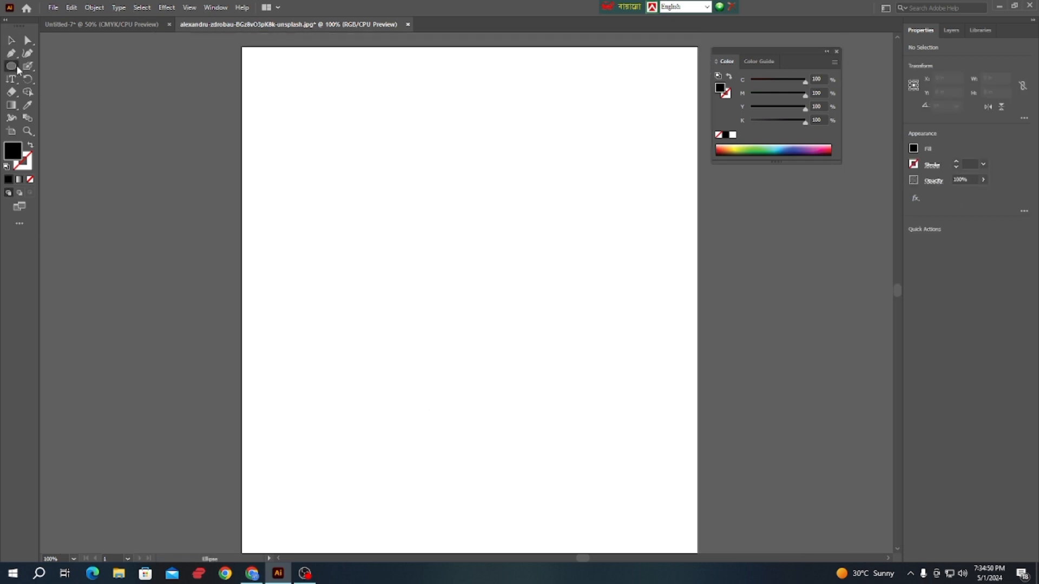
drag(438, 273, 511, 344)
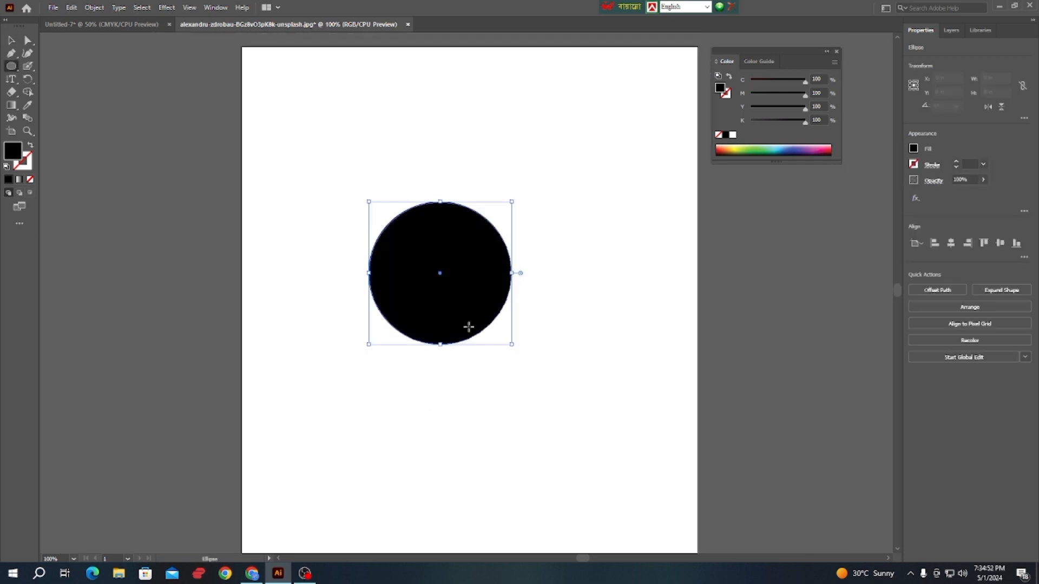
click(10, 40)
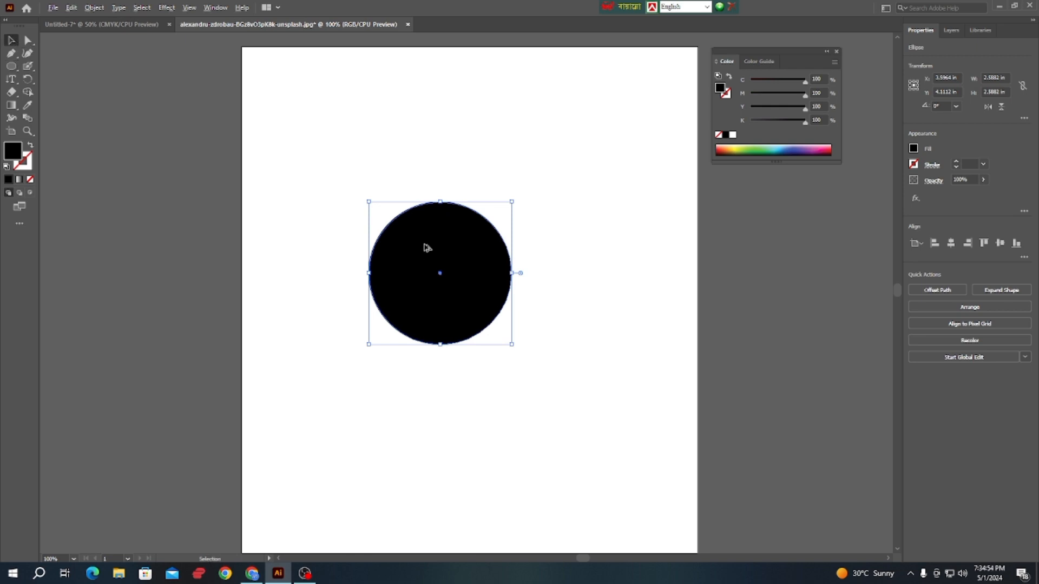
mouse_move(435, 257)
mouse_down()
mouse_move(489, 264)
mouse_move(454, 259)
mouse_up()
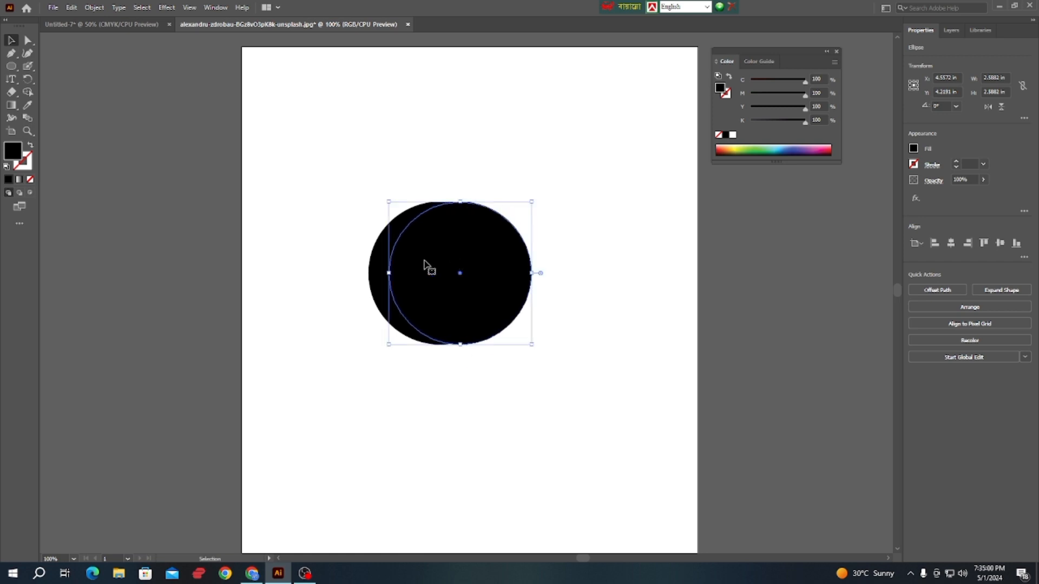
- Select the right-hand circle copy, fill it with a bright red, and deselect it
drag(365, 184, 527, 326)
click(526, 327)
click(460, 274)
double_click(15, 152)
click(500, 233)
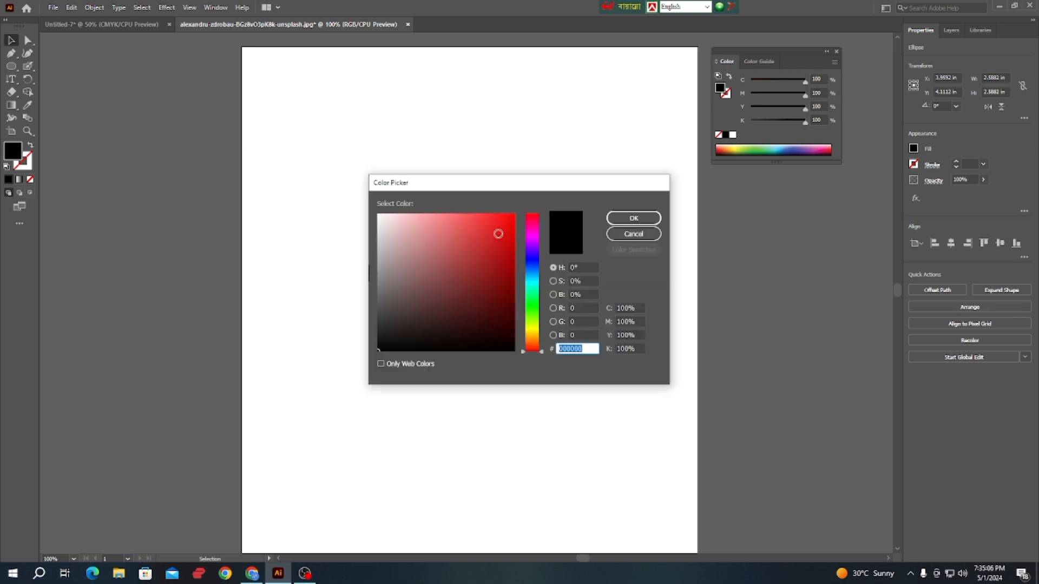
click(628, 218)
click(406, 185)
- Select both circles and remove their overlap and the right-hand red crescent with the Shape Builder tool
drag(333, 166, 526, 359)
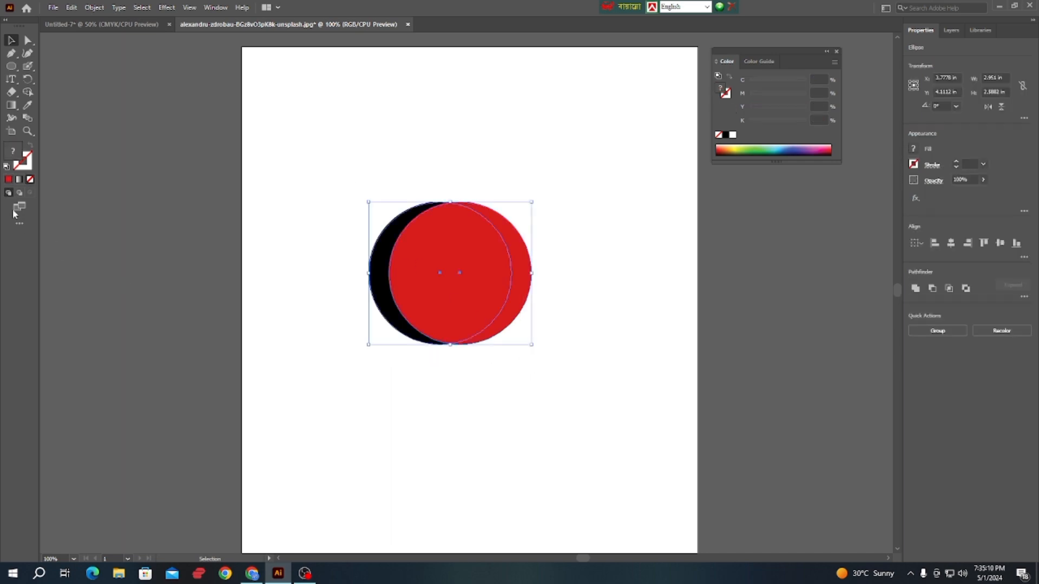
click(25, 93)
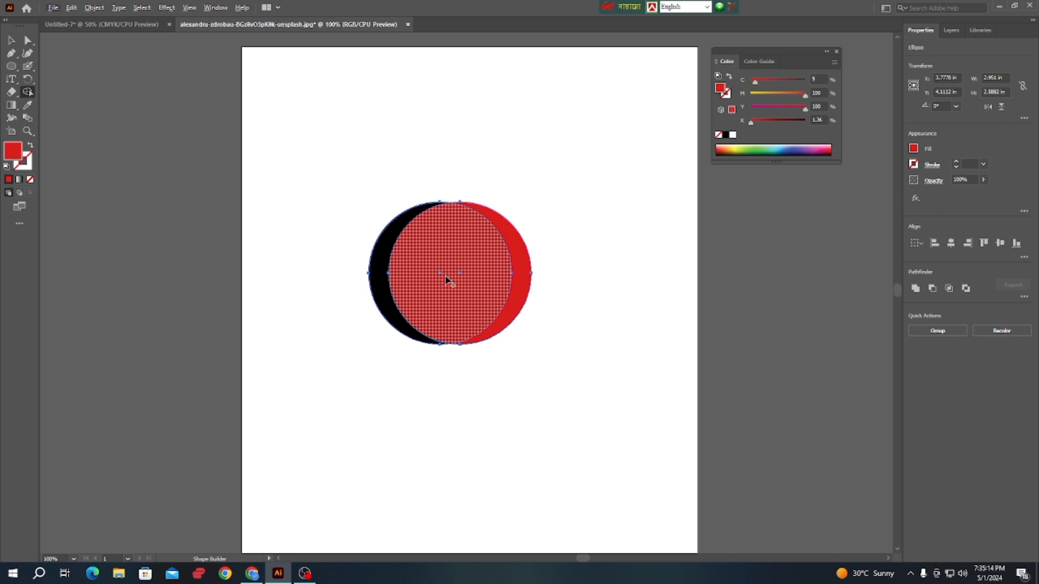
click(386, 264)
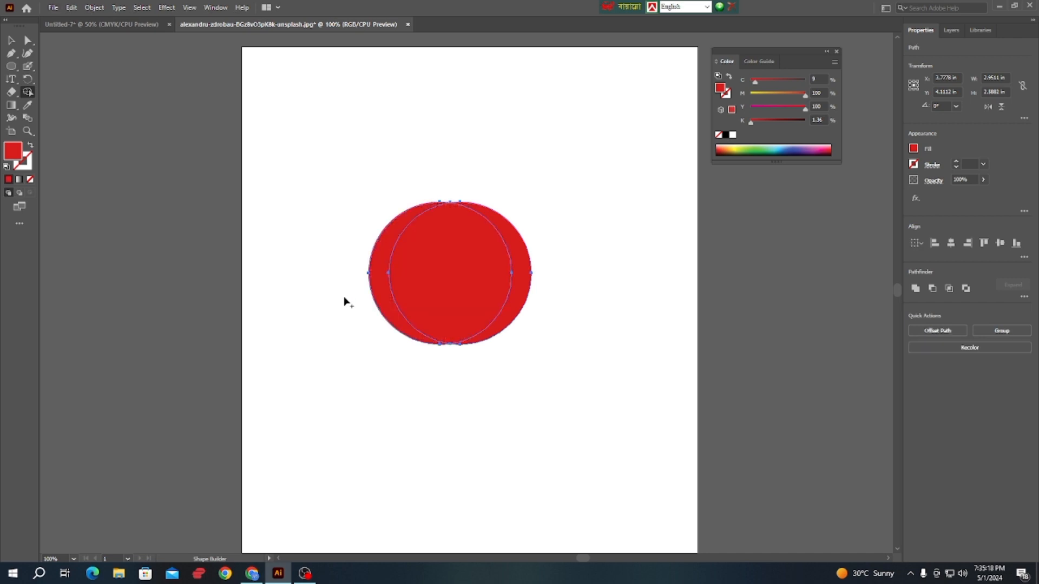
key(ctrl+z)
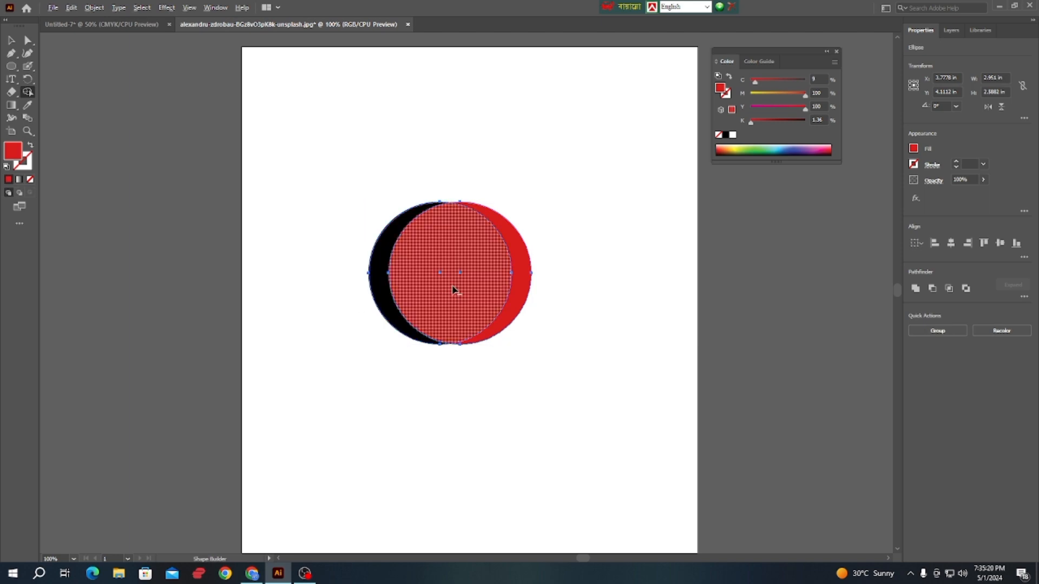
alt+click(442, 289)
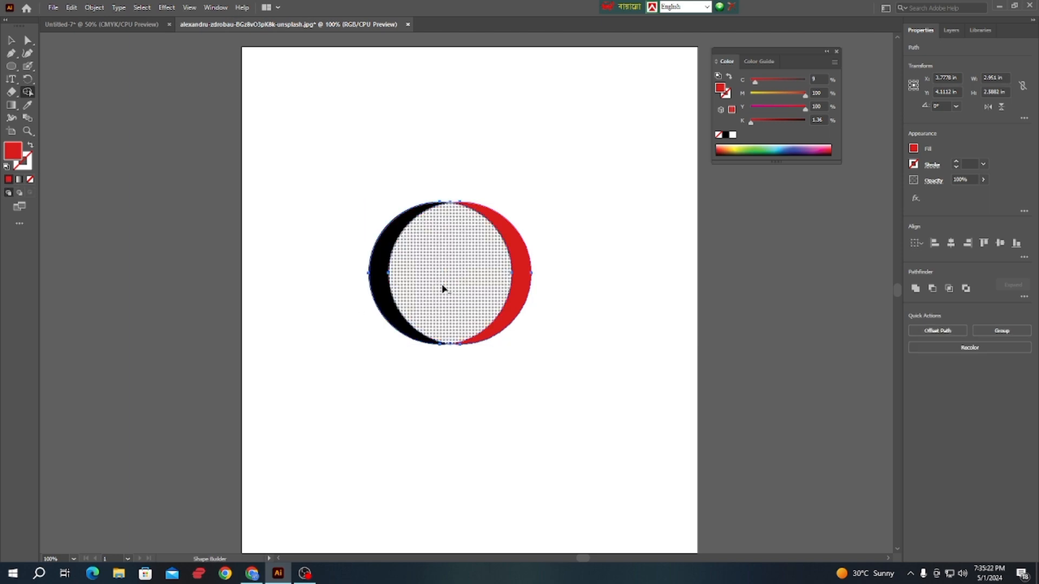
alt+click(518, 282)
- Select the remaining crescent, set its fill to light gray EFEFEF, and deselect it
click(11, 40)
click(273, 159)
drag(274, 159, 533, 488)
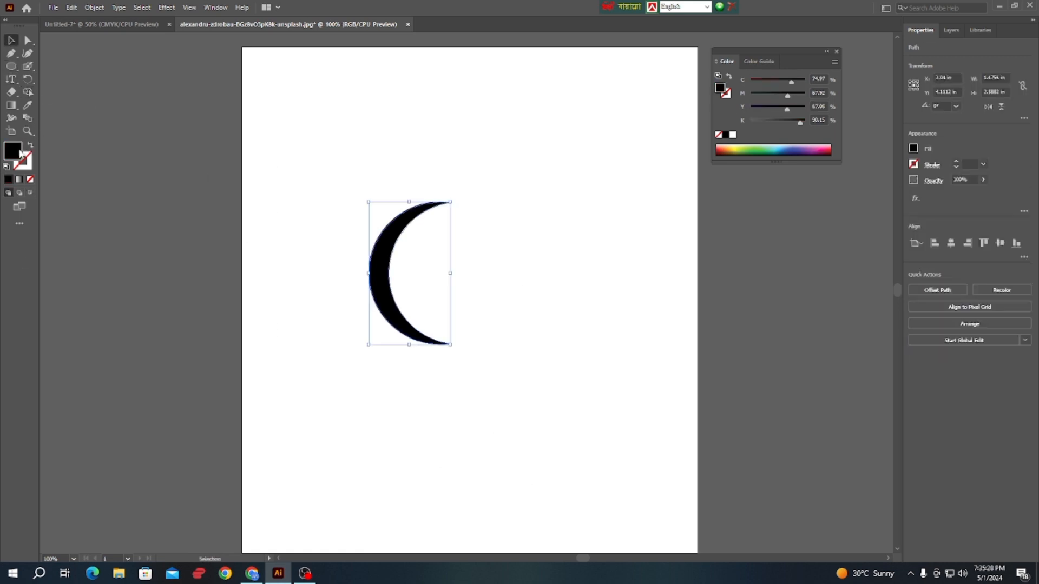
double_click(19, 151)
drag(419, 234, 354, 222)
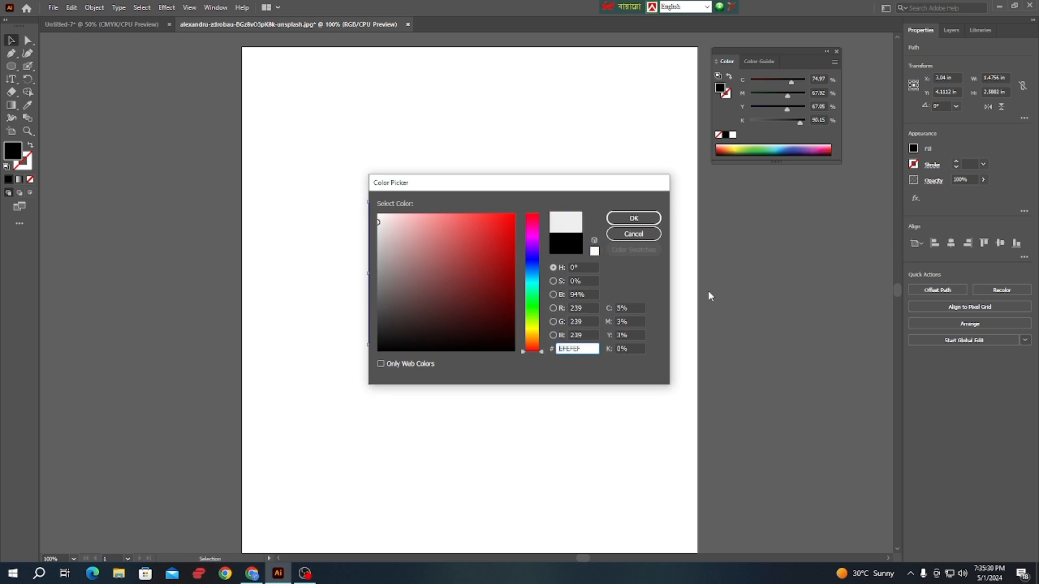
click(633, 218)
click(431, 322)
- Change the crescent's fill to a dark gray of about C 67, M 64, Y 62, K 56 and deselect it
click(392, 309)
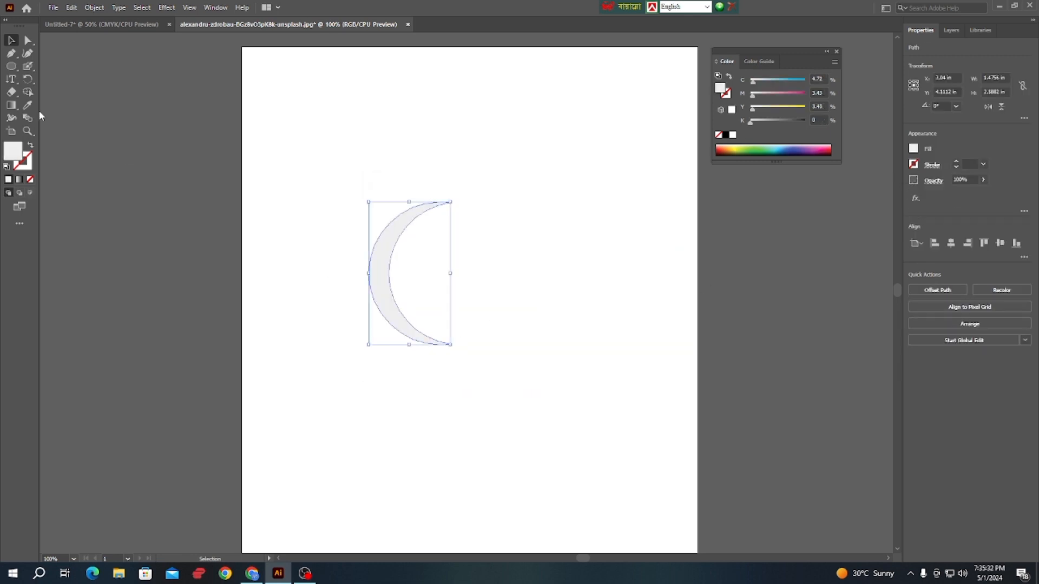
double_click(14, 154)
drag(478, 262, 388, 320)
click(633, 218)
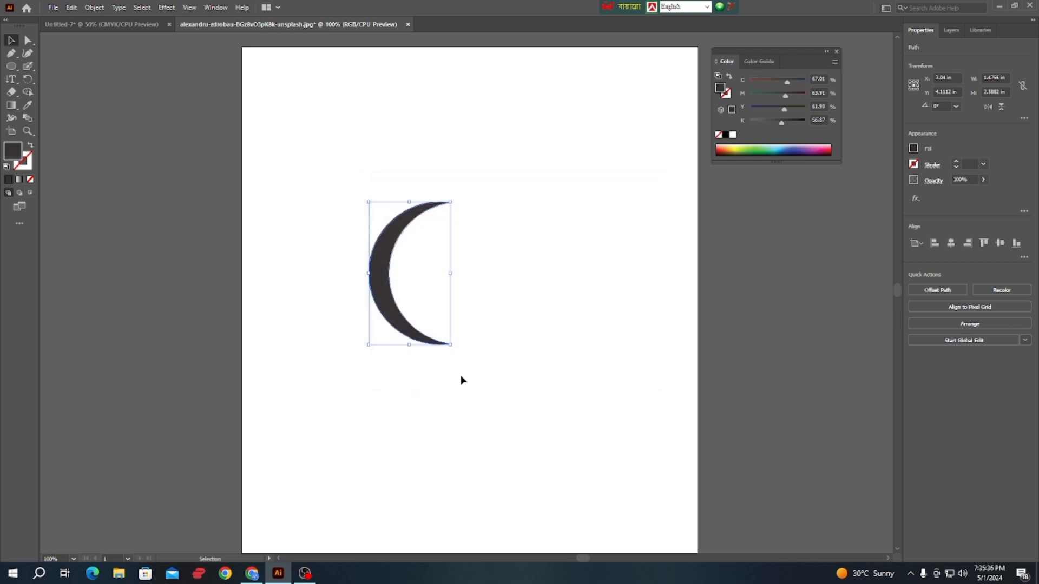
click(462, 367)
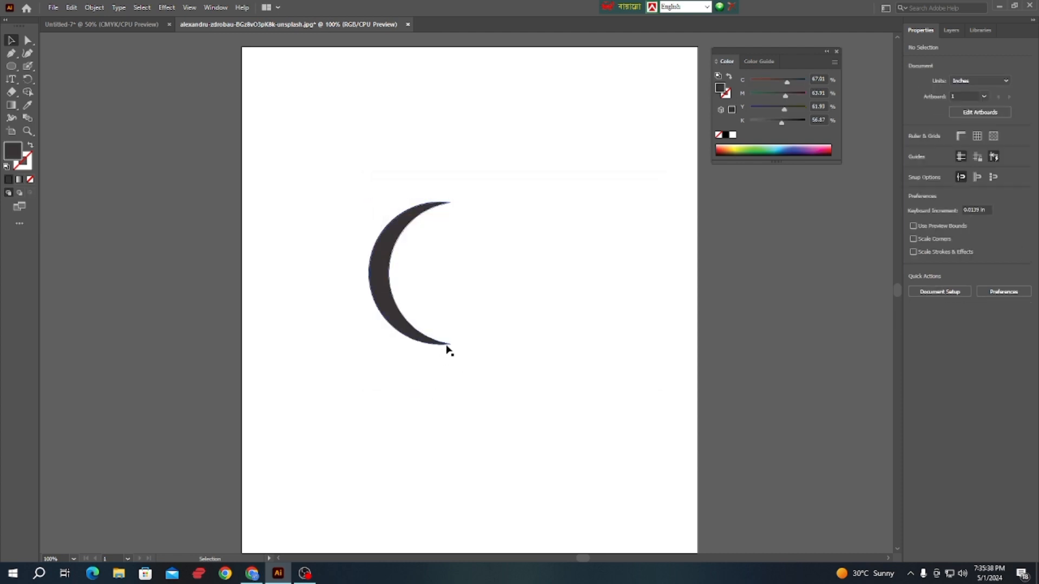